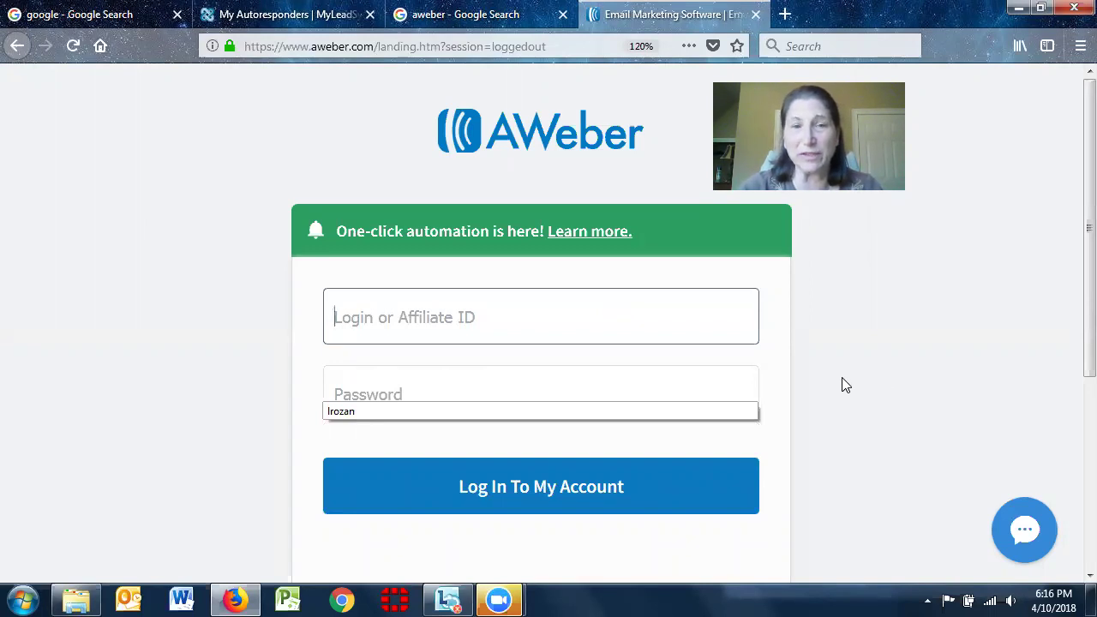
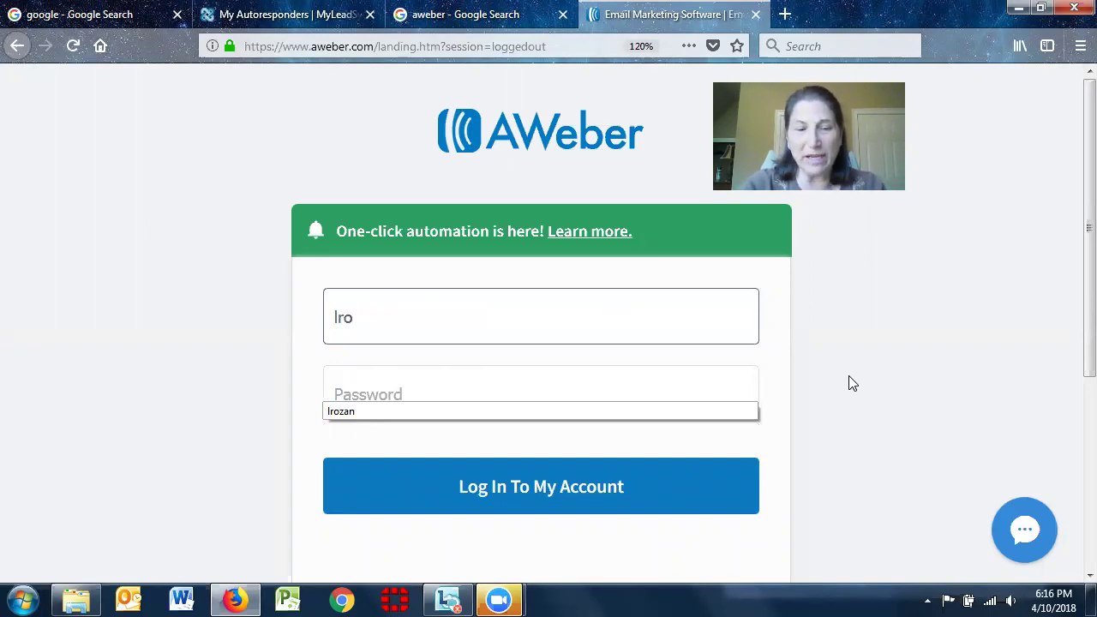
Sign in to AWeber with the account's login name and password
key("Tab")
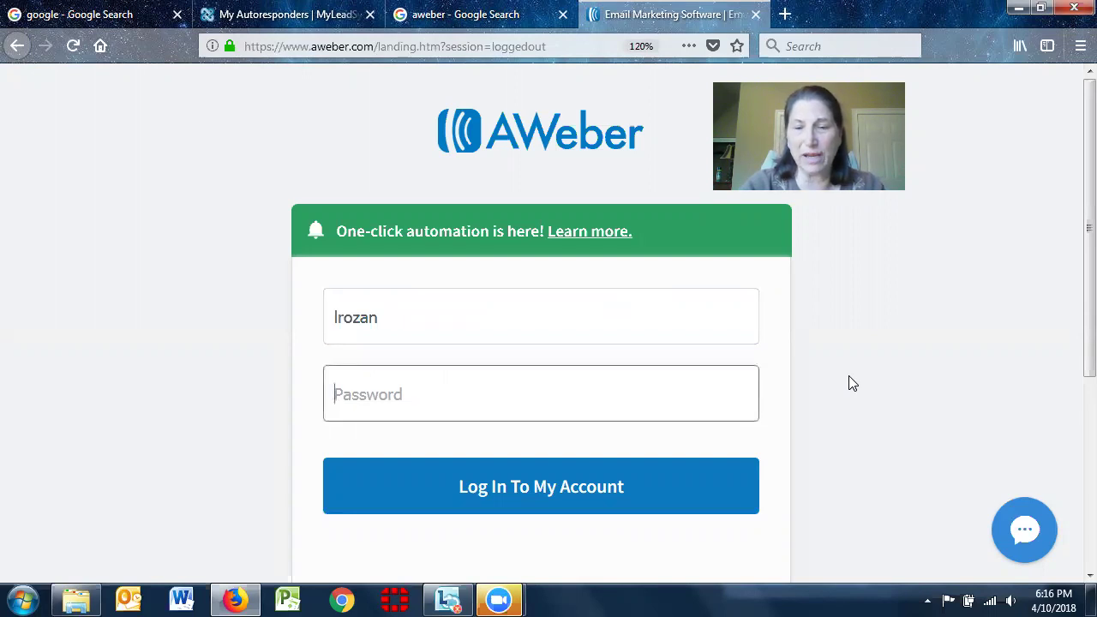
type("******")
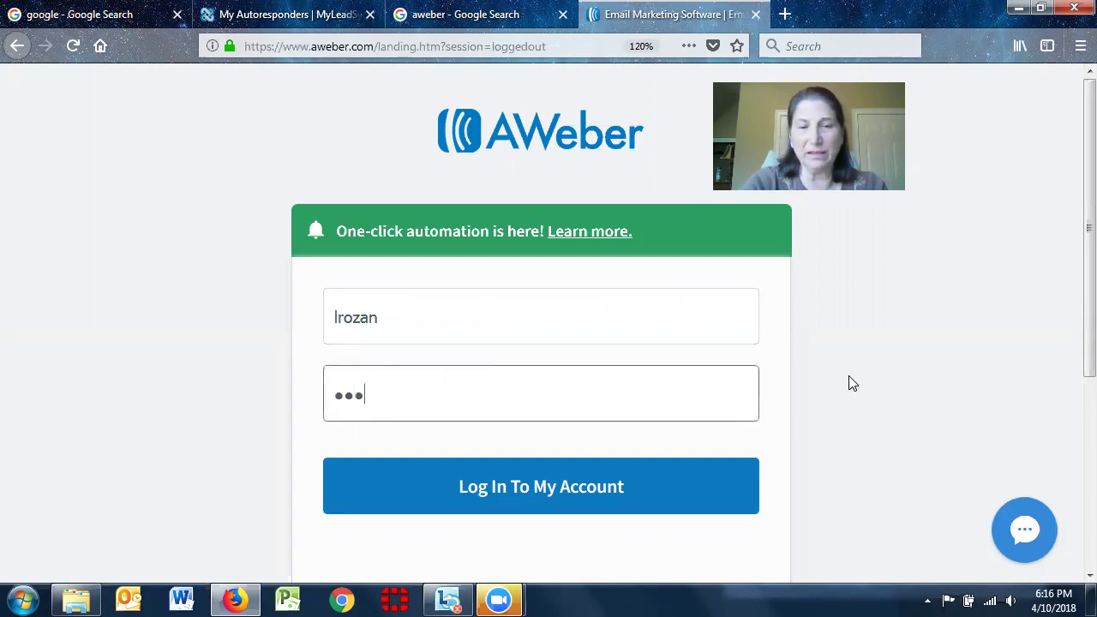
type("****")
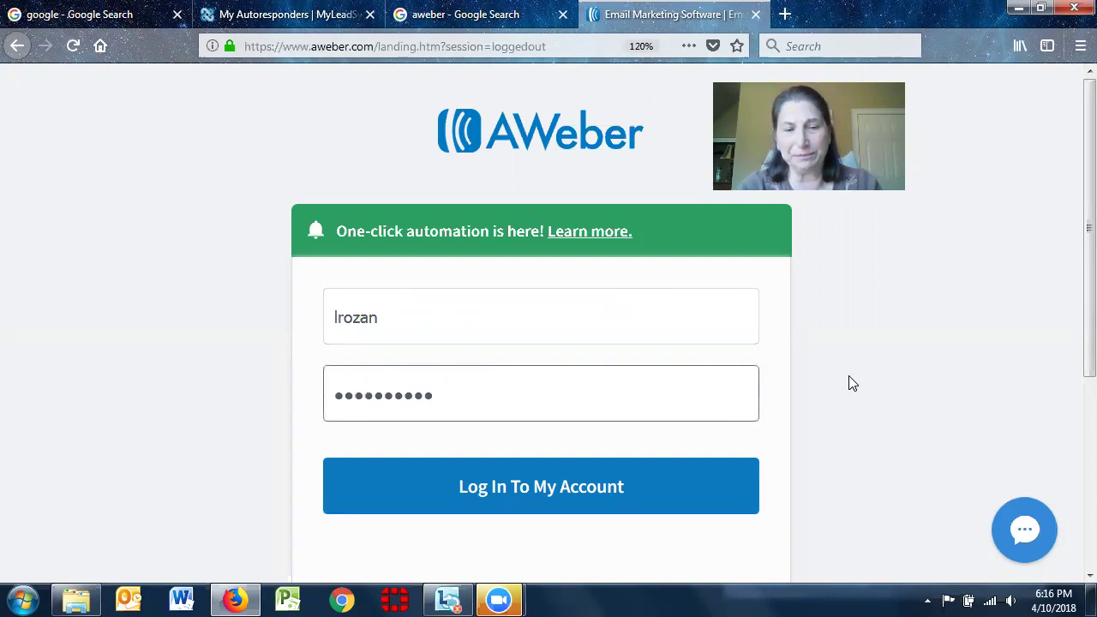
type("**")
key("Return")
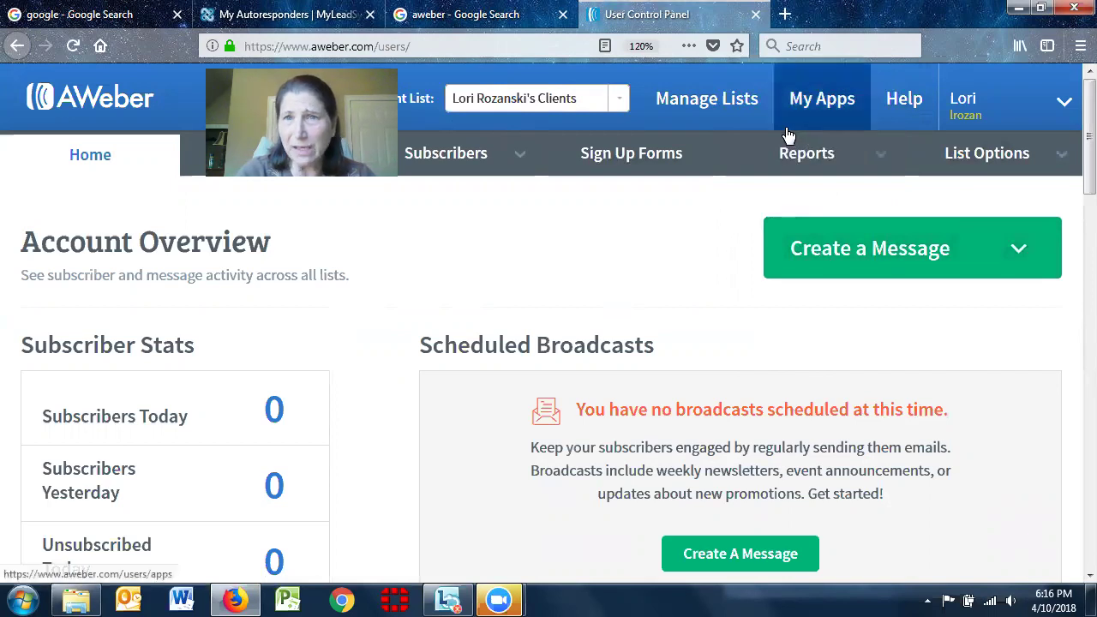
Go to Manage Lists to see the account's email lists and subscriber counts
left_click(714, 103)
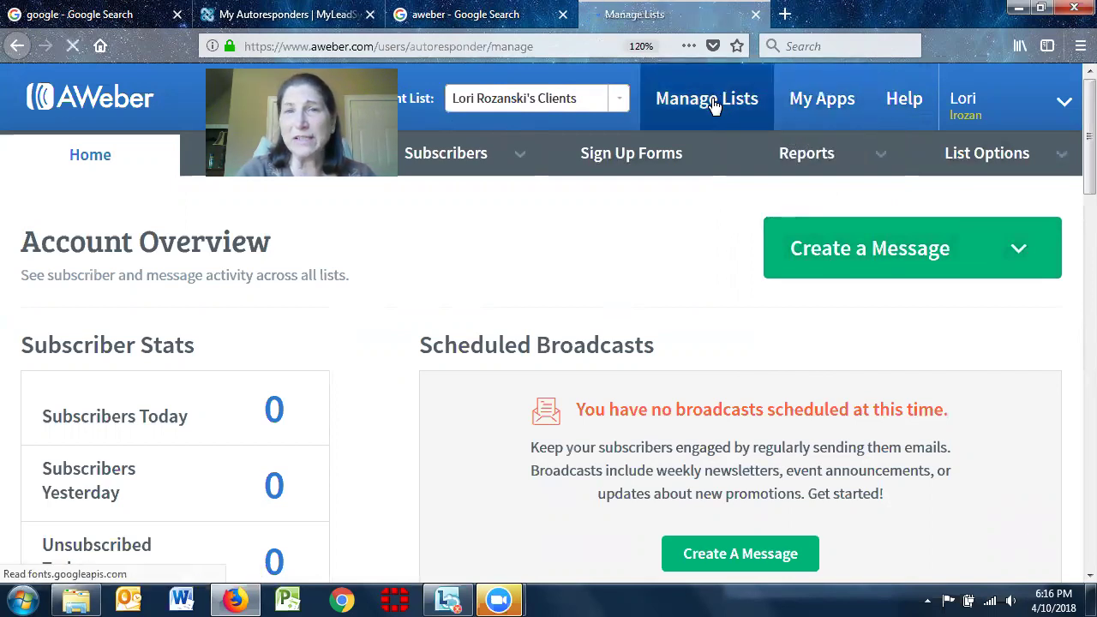
mouse_move(1010, 151)
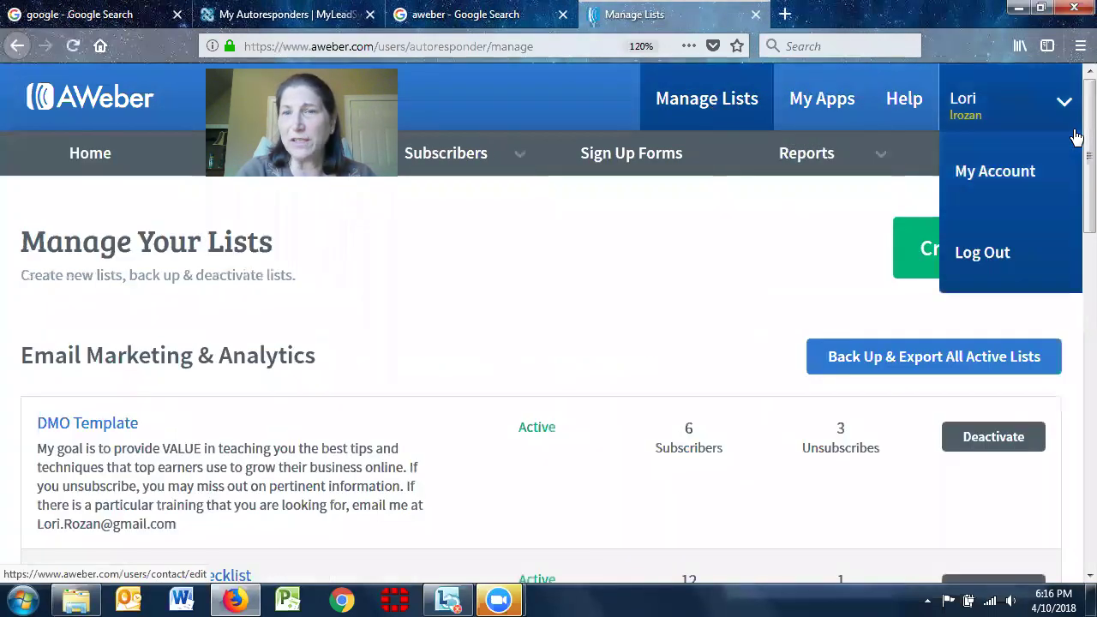
scroll(1073, 157, "down", 1)
left_click_drag(1074, 156, 1074, 128)
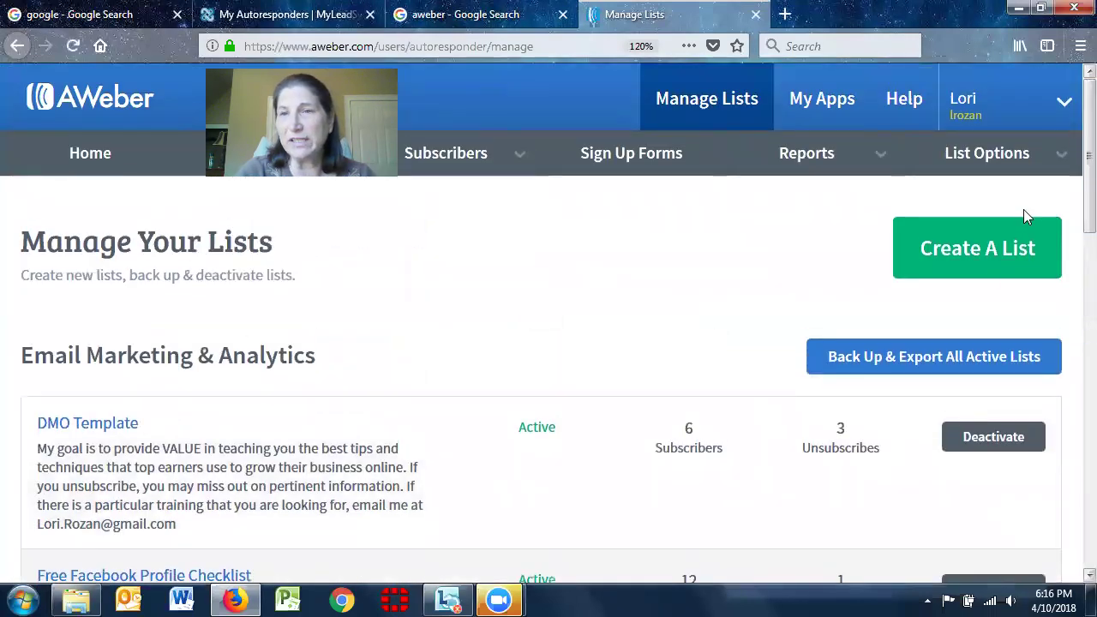
Start a new list and review the prefilled company name and website details
left_click(959, 261)
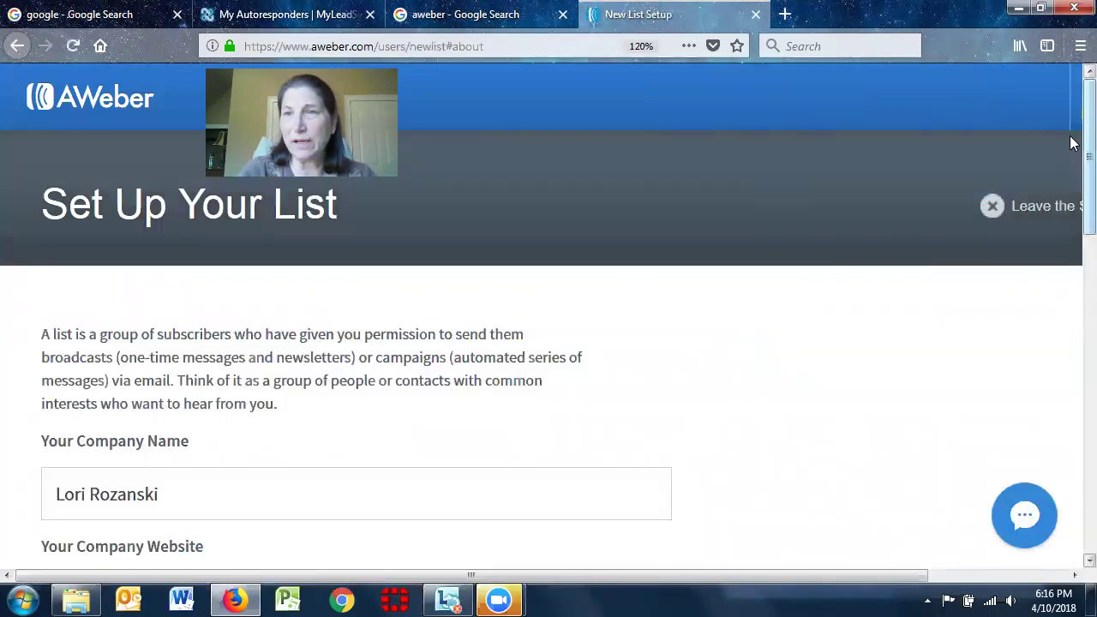
left_click_drag(1070, 127, 1071, 197)
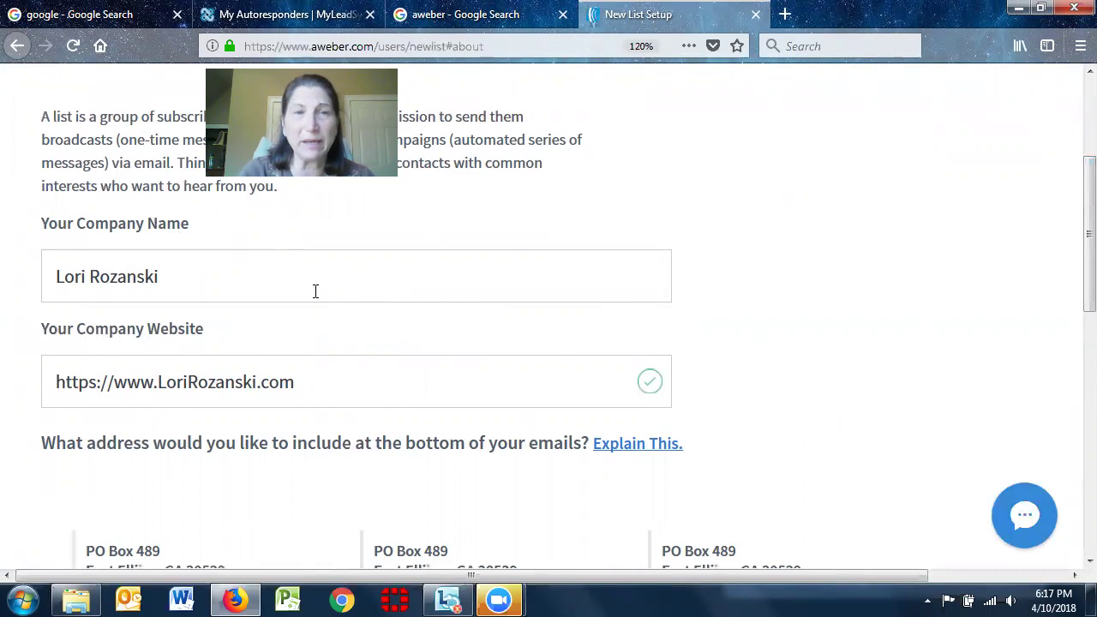
left_click(343, 382)
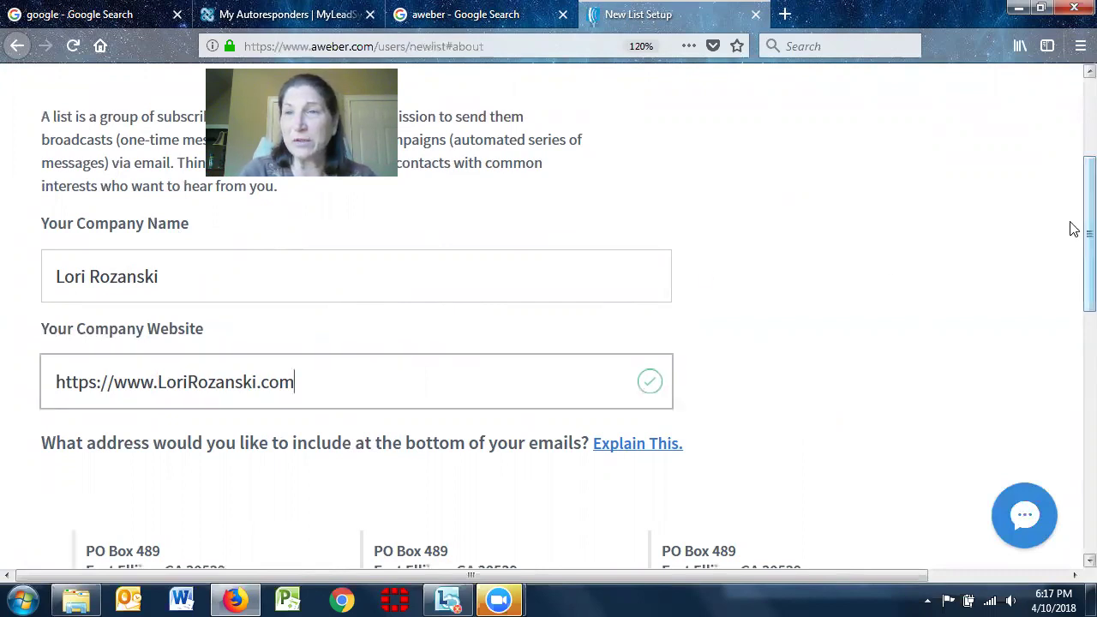
scroll(1070, 229, "down", 4)
scroll(1071, 276, "down", 3)
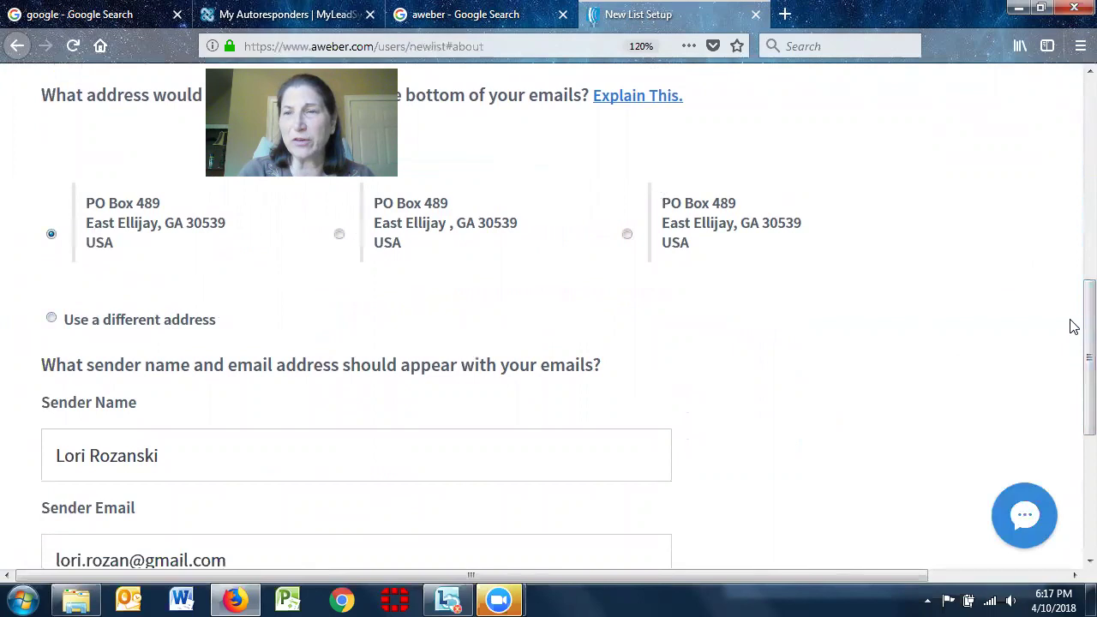
scroll(1071, 300, "up", 2)
scroll(1073, 292, "up", 4)
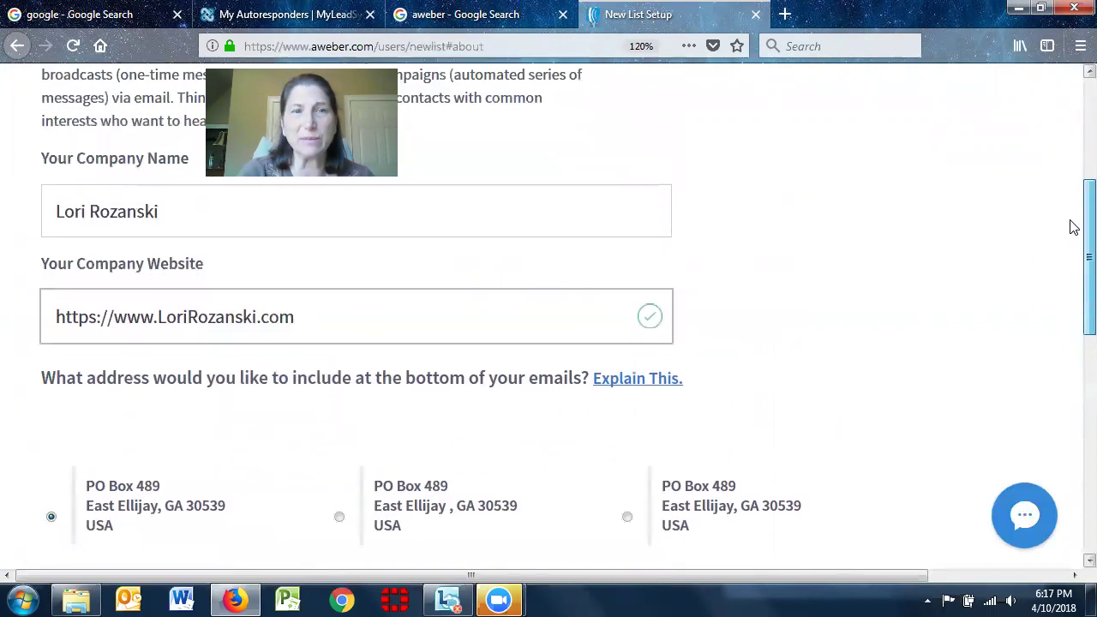
Read the CAN-SPAM mailing-address explanation, then accept the sender details and move on to Describe Your List
left_click(619, 388)
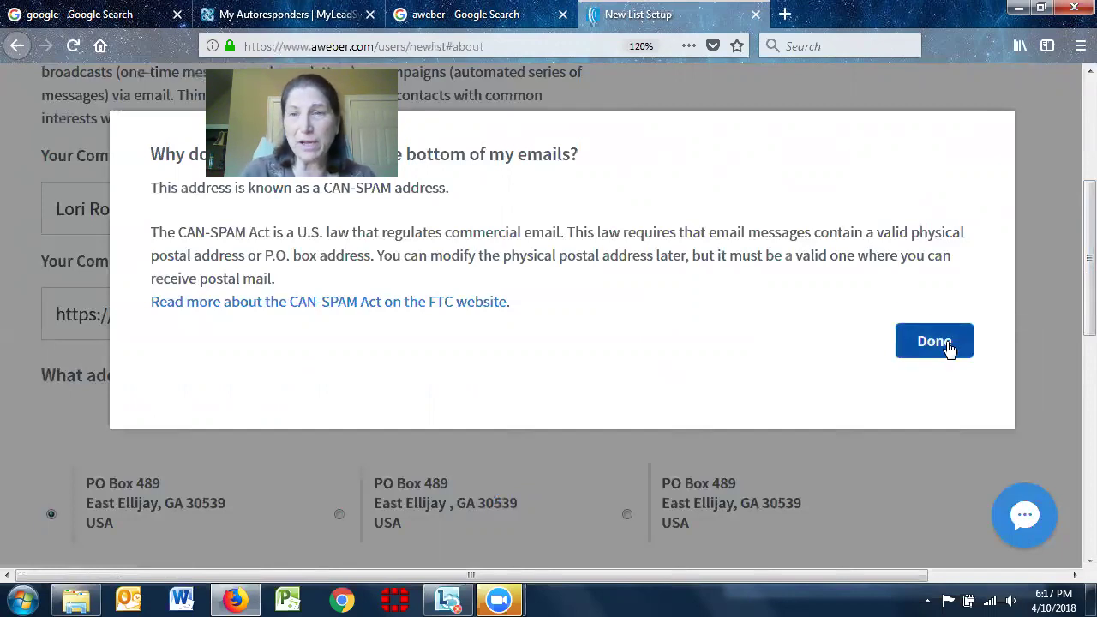
left_click(938, 343)
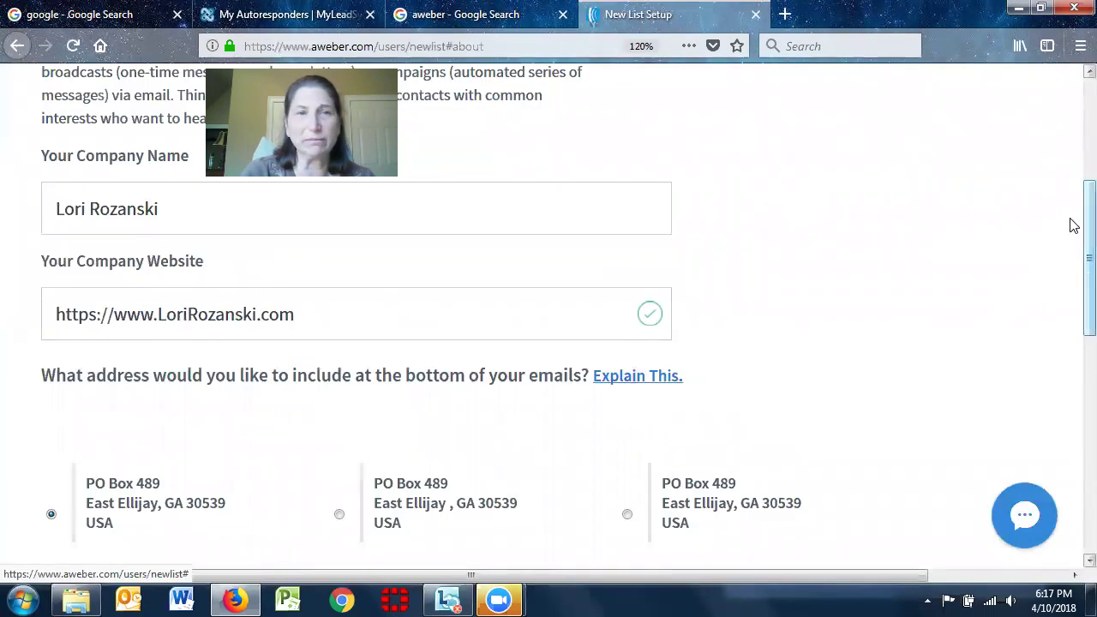
scroll(1071, 229, "down", 4)
scroll(1074, 342, "down", 3)
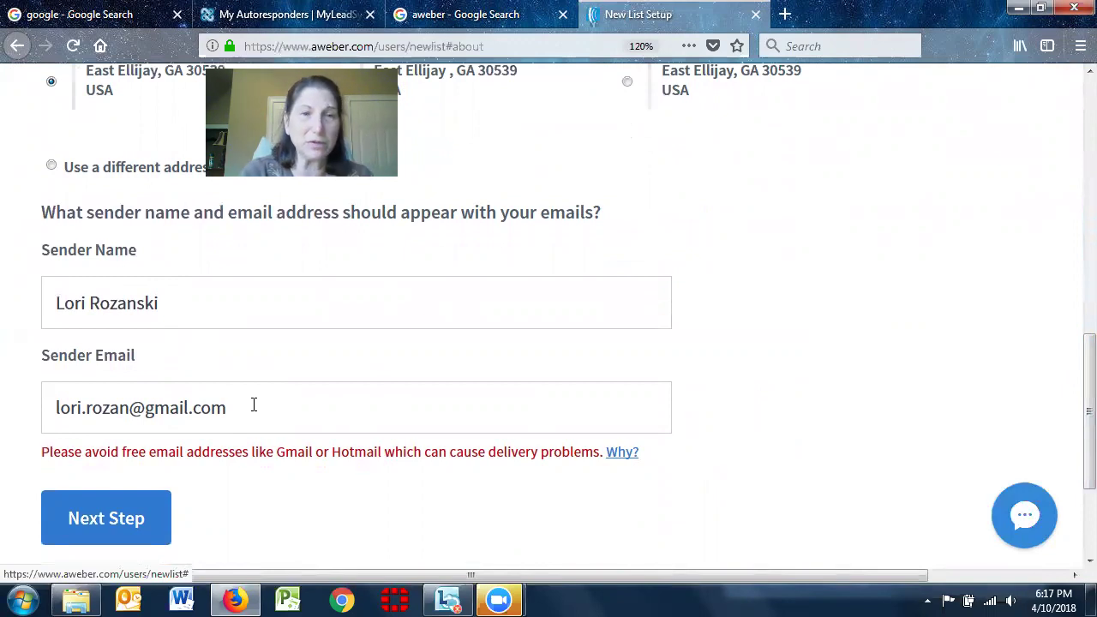
scroll(1073, 454, "down", 3)
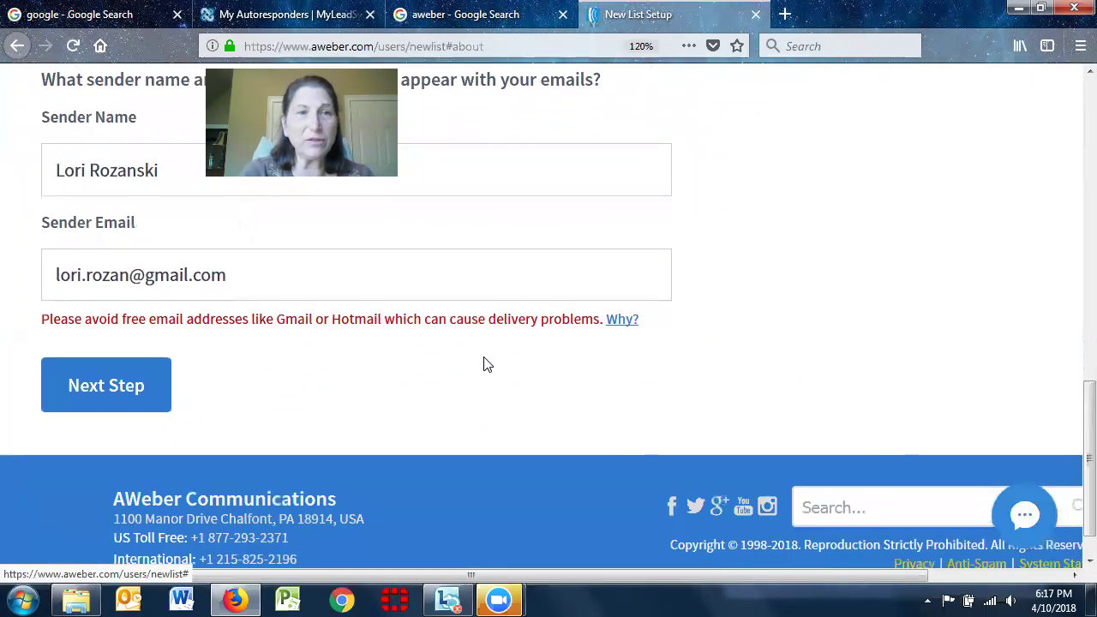
left_click(118, 386)
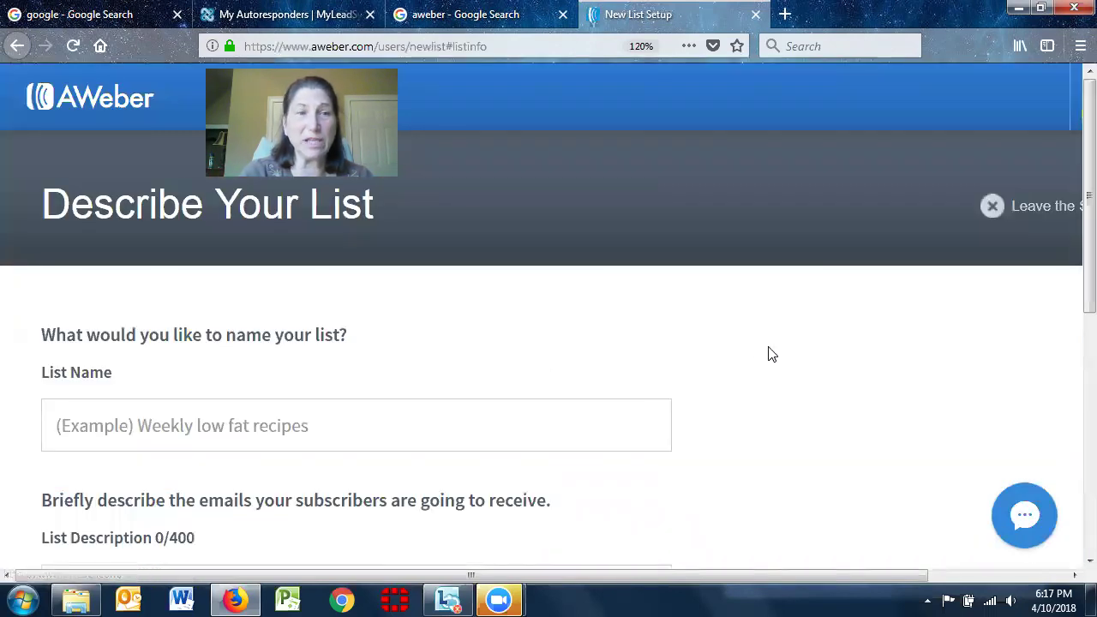
Name the list 'Test Customer List' and put the caret in the empty List Description box
left_click(308, 420)
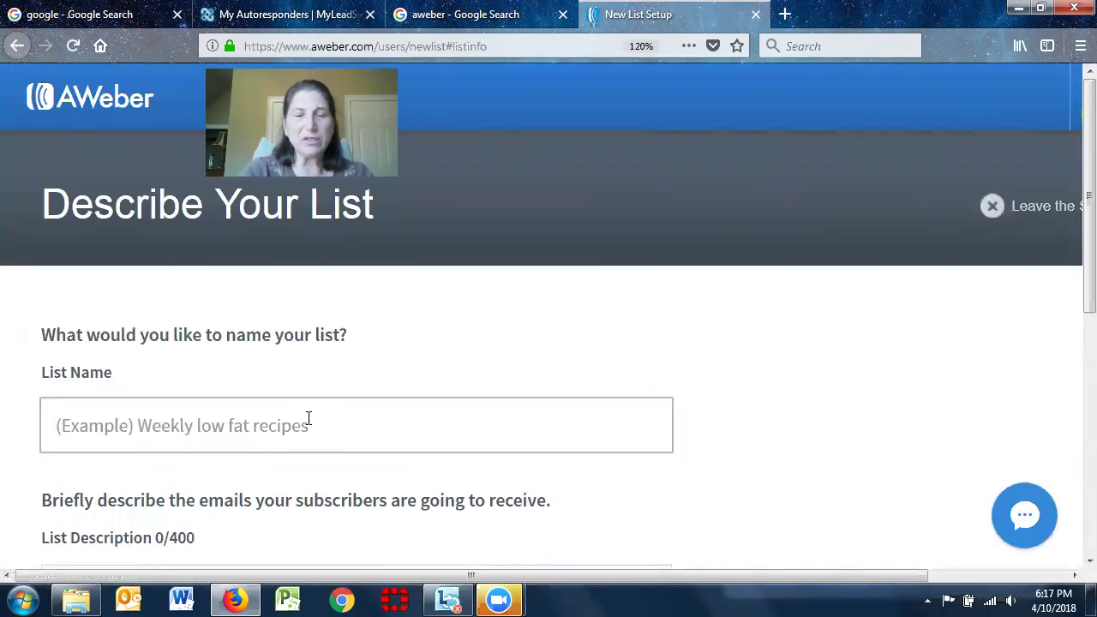
type("Test")
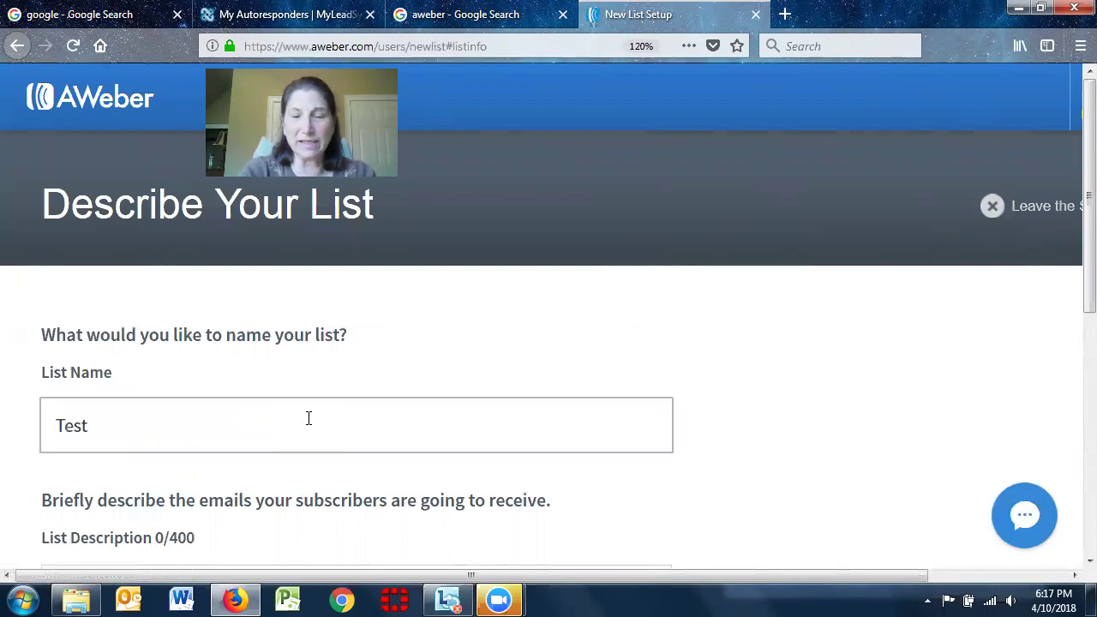
type(" Cus")
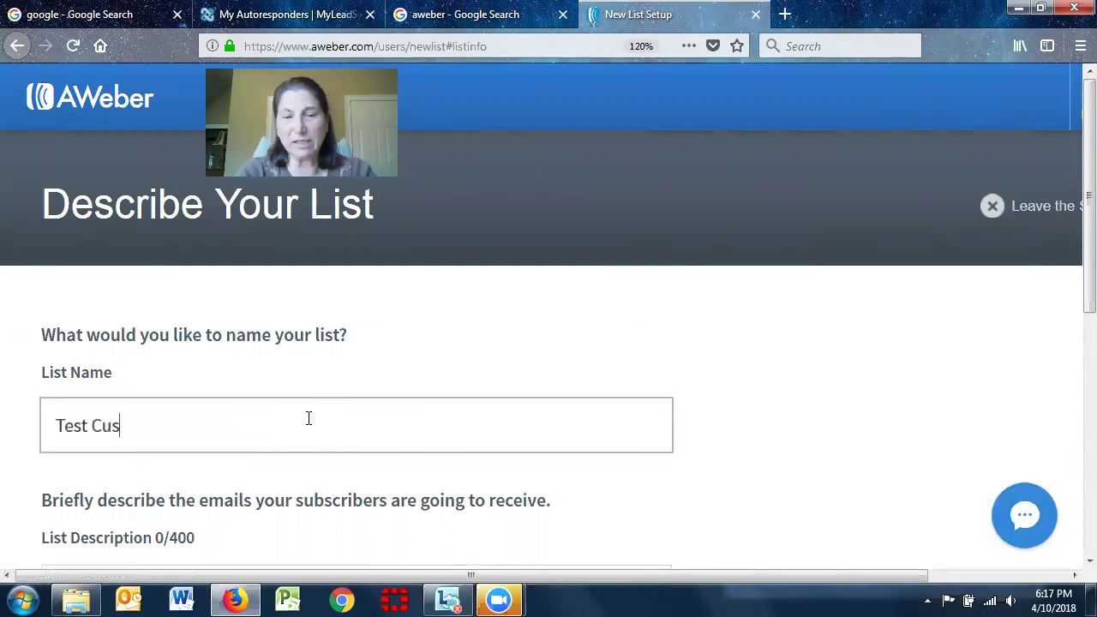
type("tomer List")
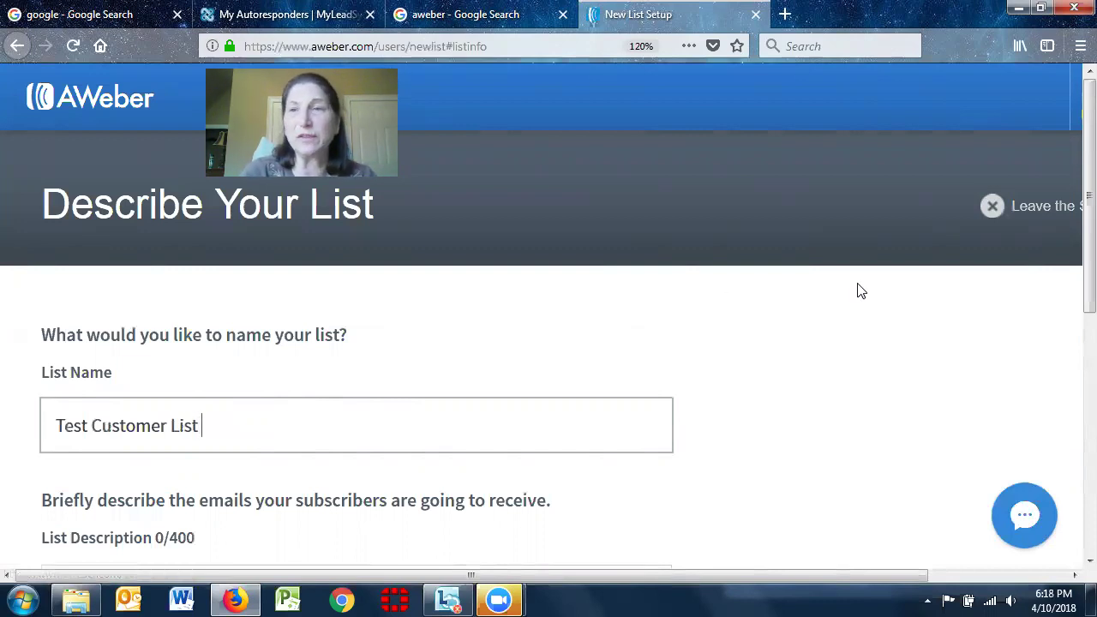
scroll(1071, 152, "down", 1)
scroll(1072, 152, "down", 5)
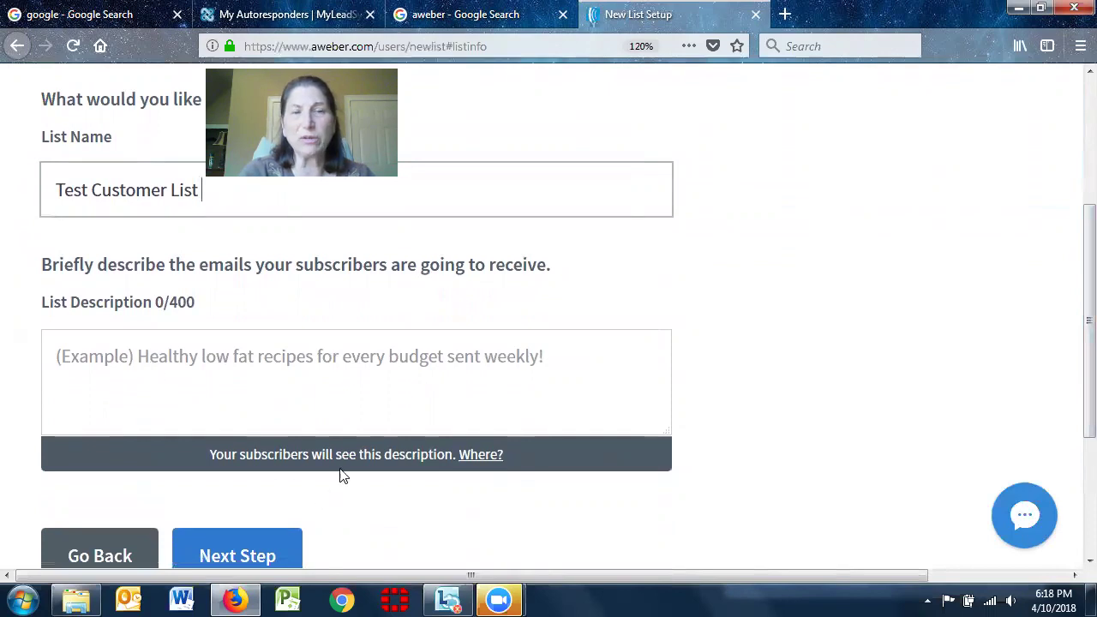
left_click(106, 347)
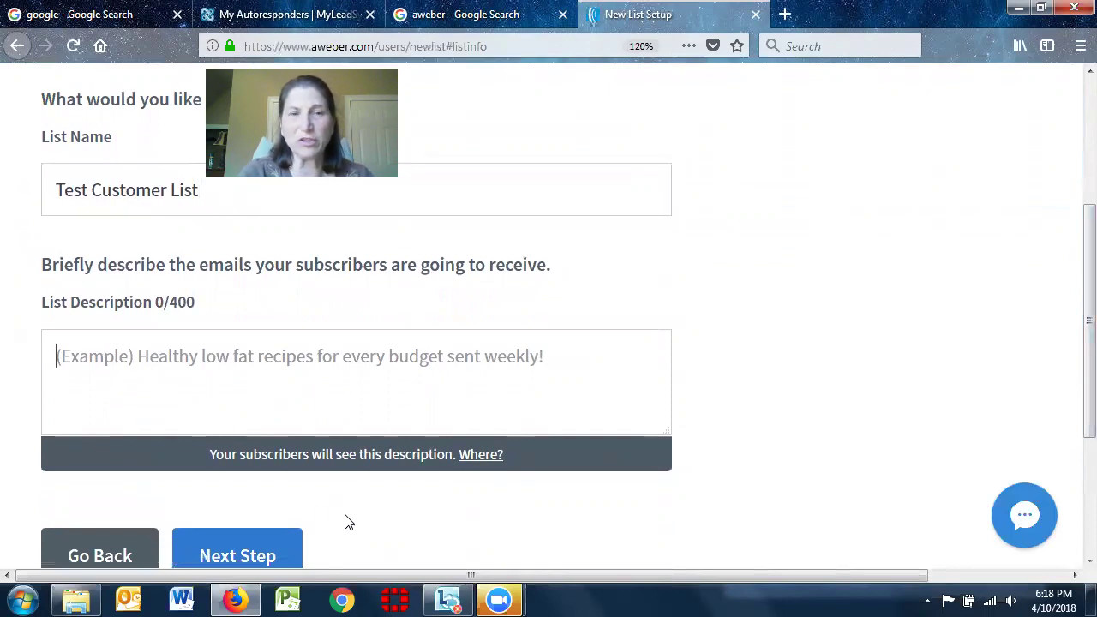
left_click(483, 461)
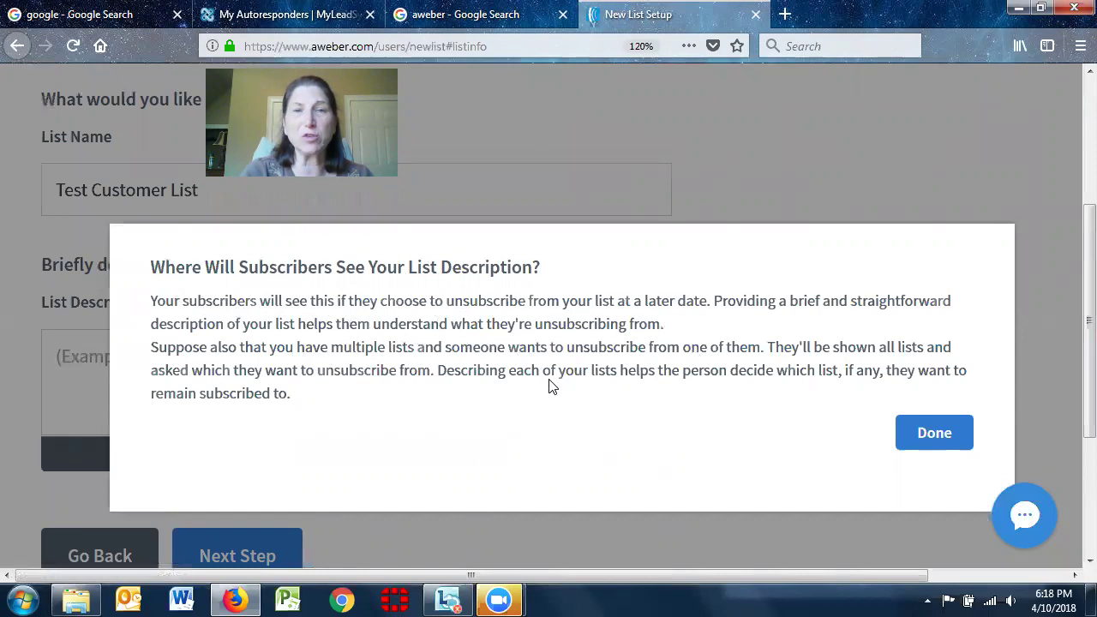
left_click(935, 433)
left_click(153, 356)
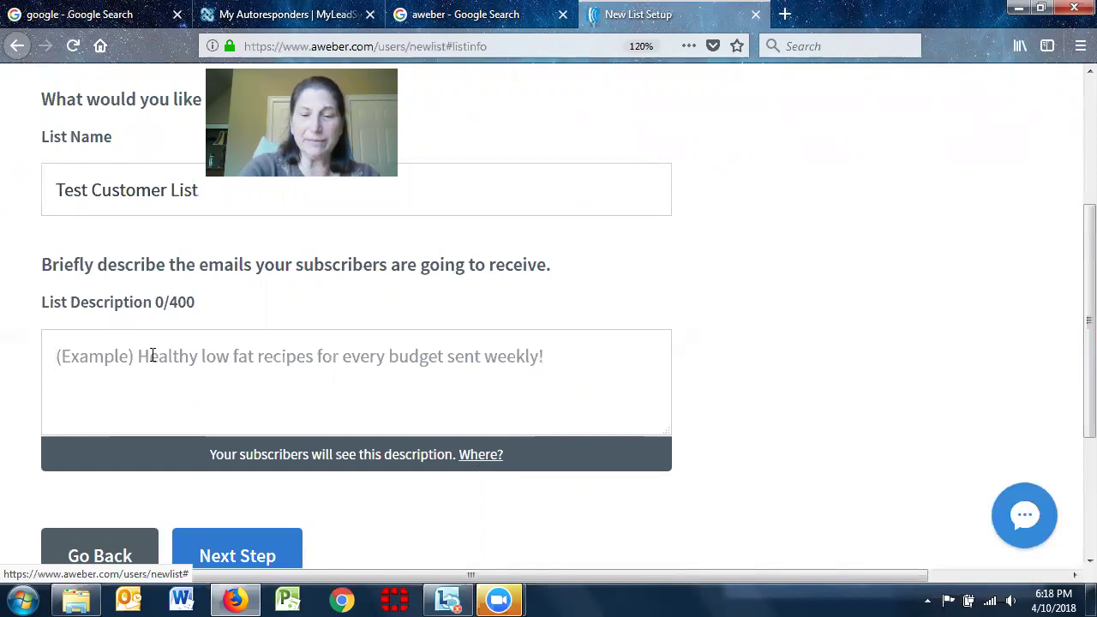
Write the description's first paragraph about providing value so subscribers can quit their 9 to 5 job sooner
type("My tip")
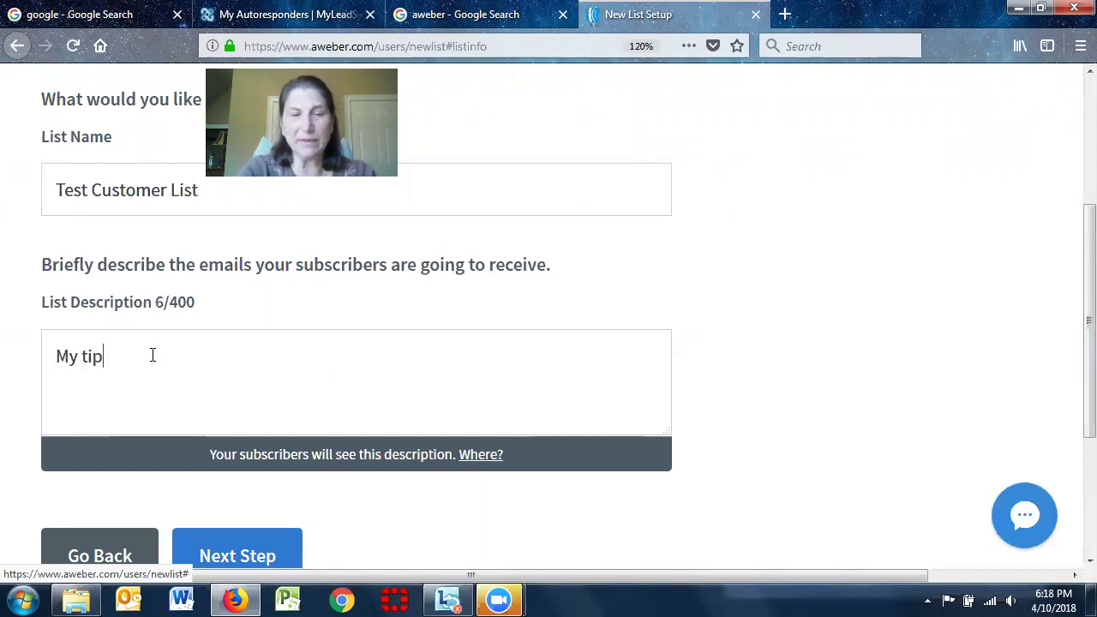
type("s and ")
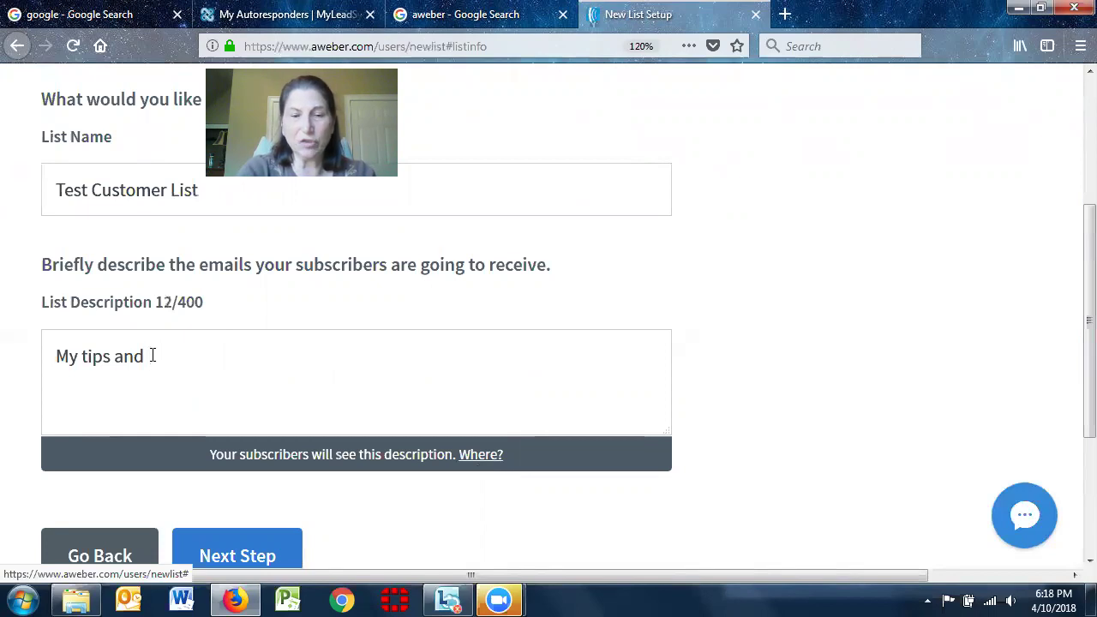
type("training is ")
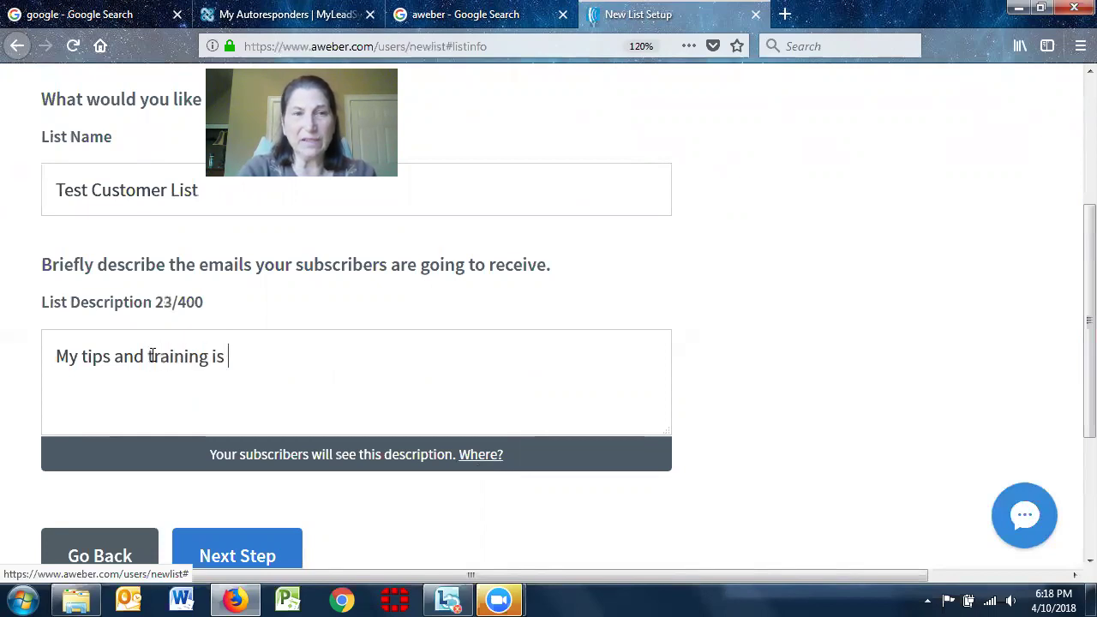
type("designe")
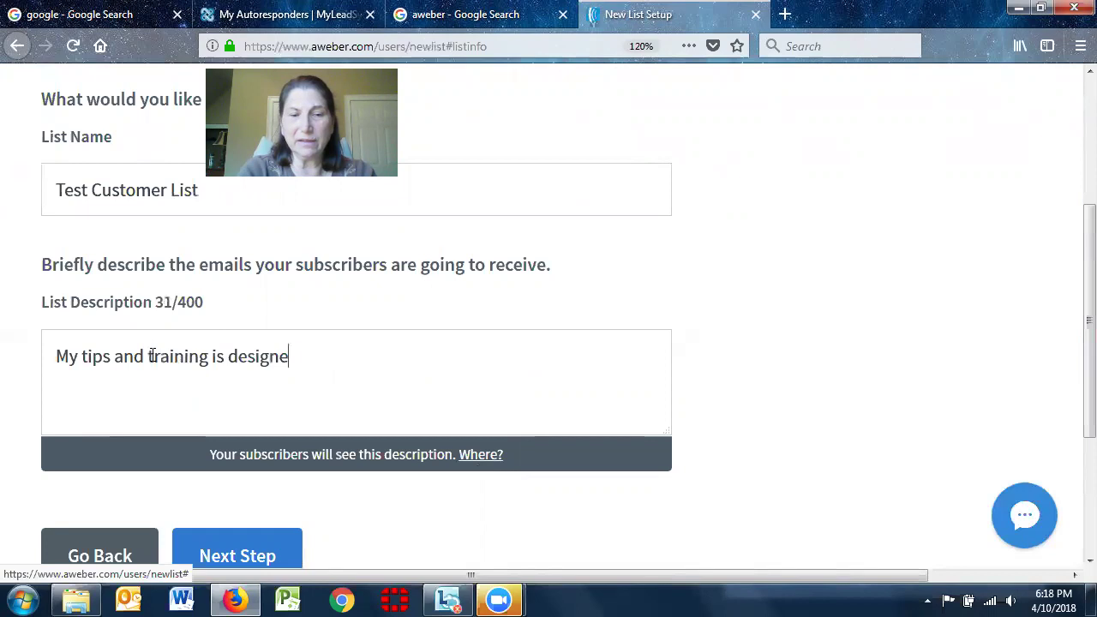
type("d to provde")
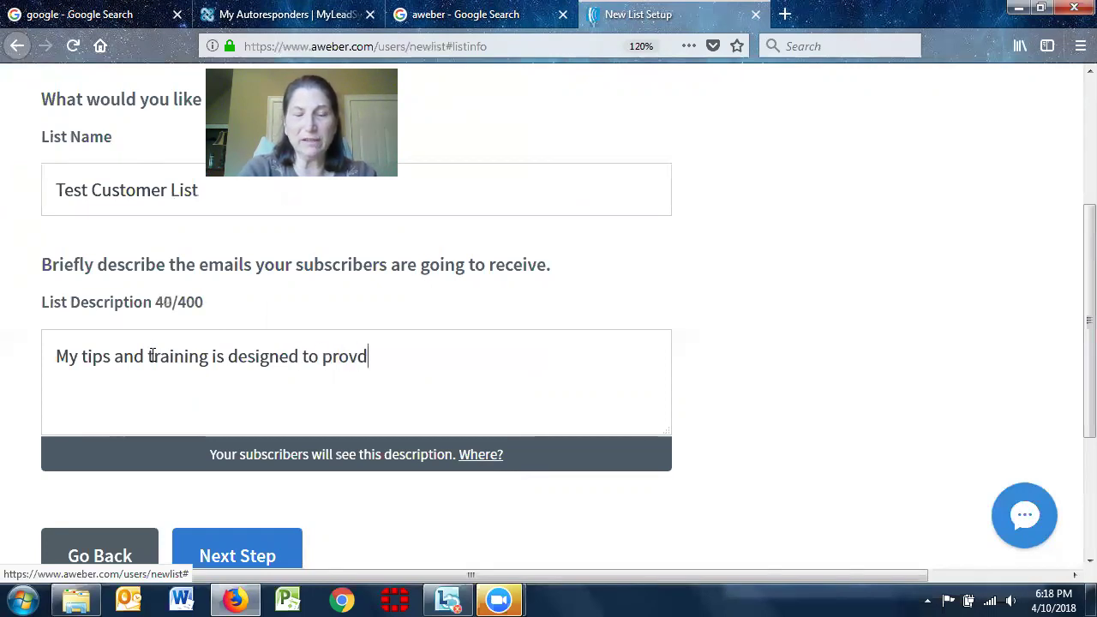
key("BackSpace")
key("BackSpace")
key("BackSpace")
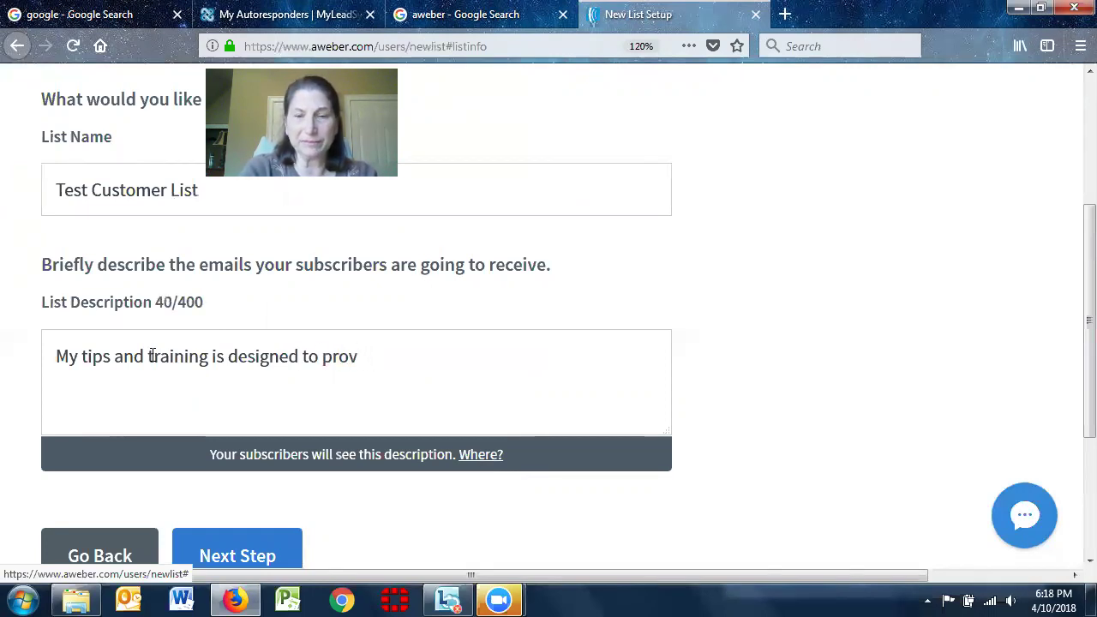
type("ide you")
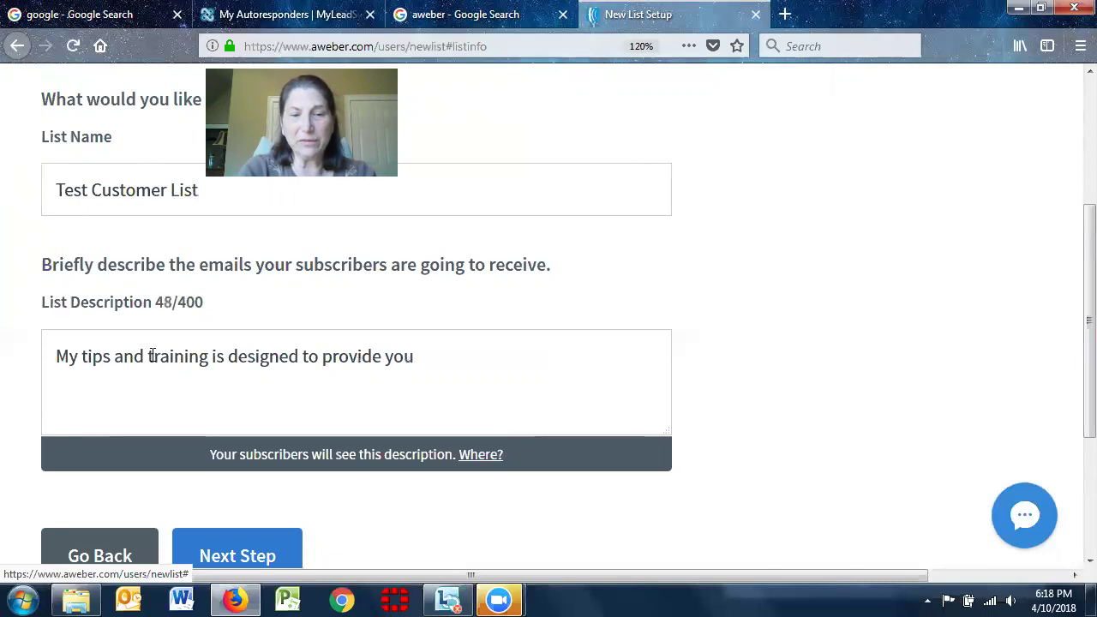
type(" value so y")
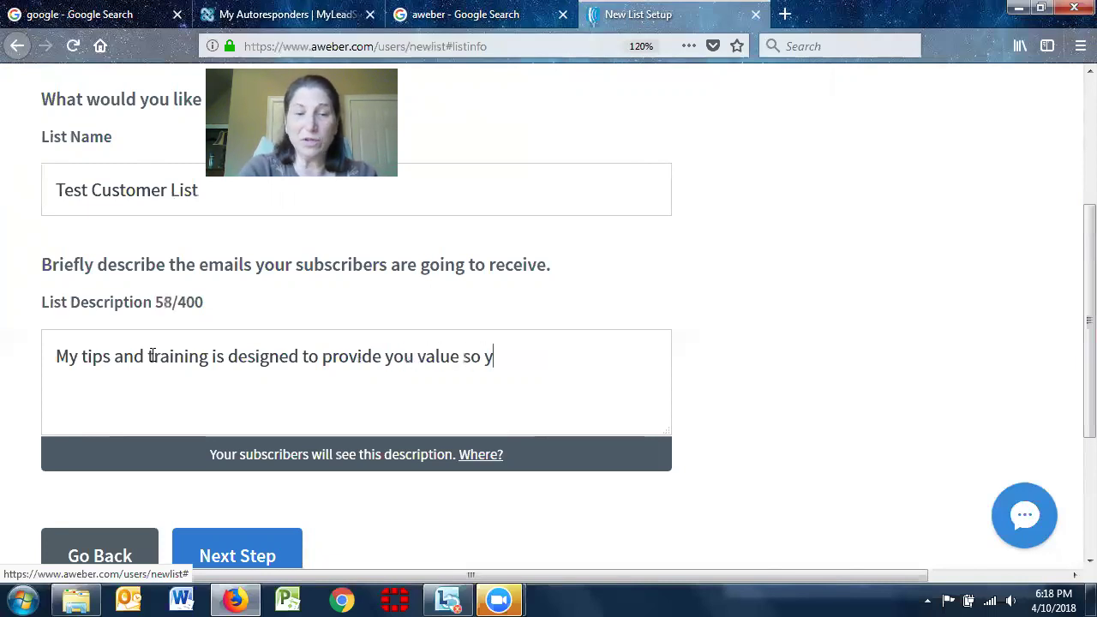
type("ou can quit your 9=")
key("BackSpace")
type("to 5 jog")
key("BackSpace")
type("b sooner.")
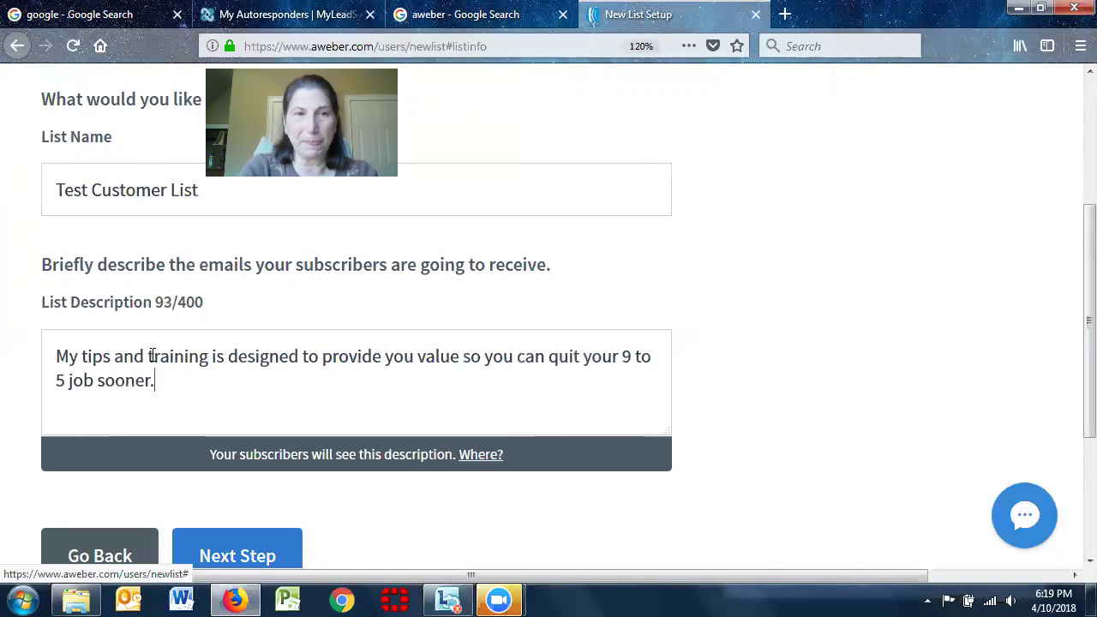
key("Return")
key("Return")
Add the second paragraph: 'If you opt out you'll miss out on my additional training. Are you sure you want to do this?'
type("If you opt out")
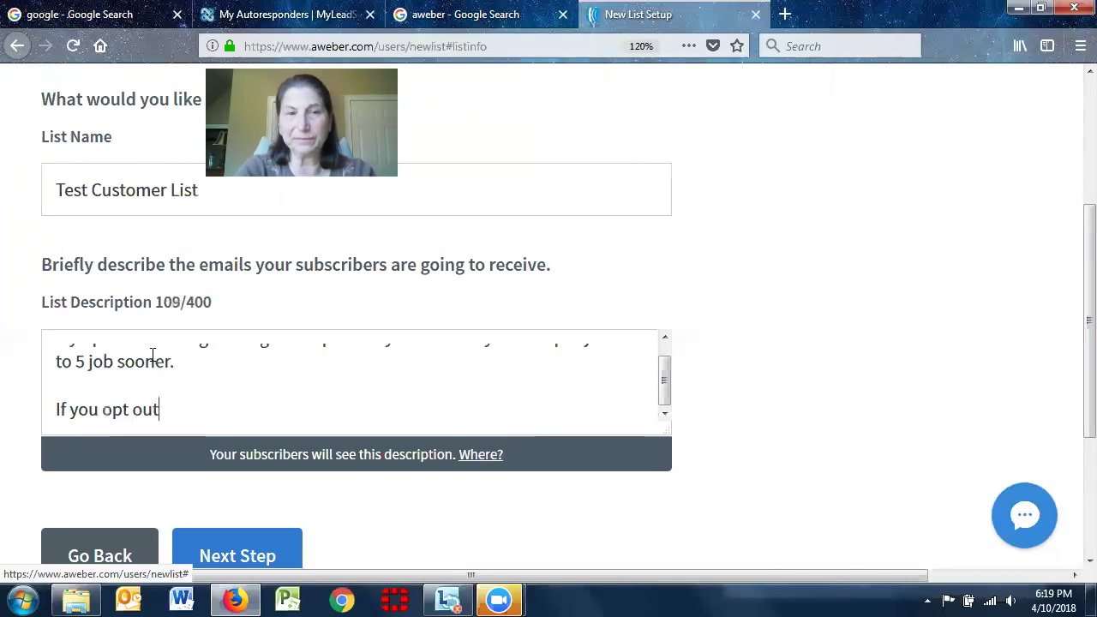
type(" you")
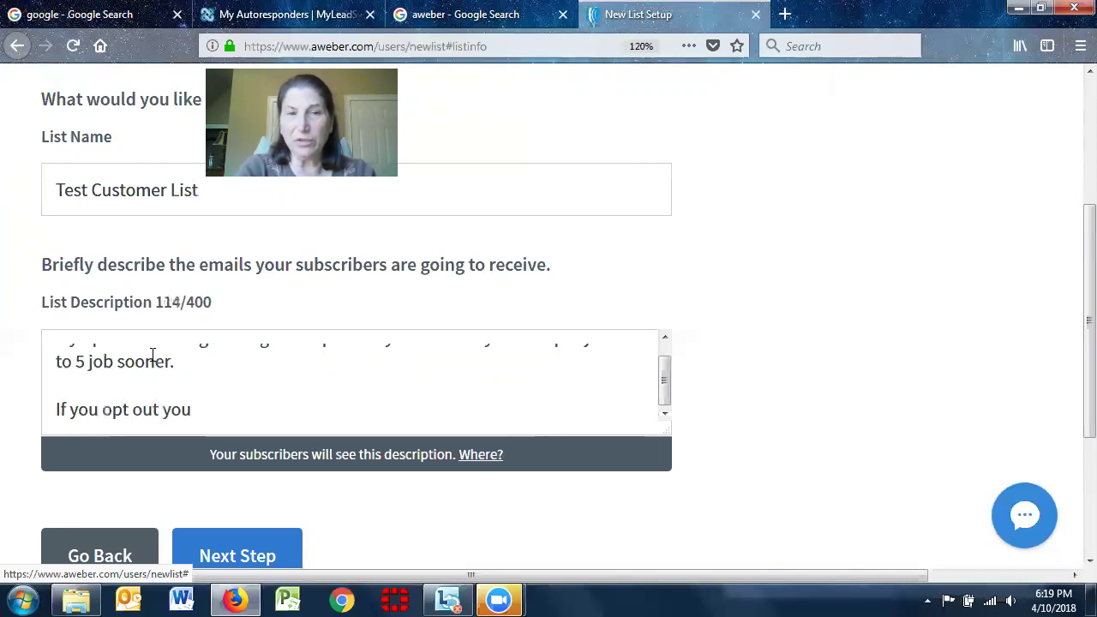
key("BackSpace")
type("'ll m")
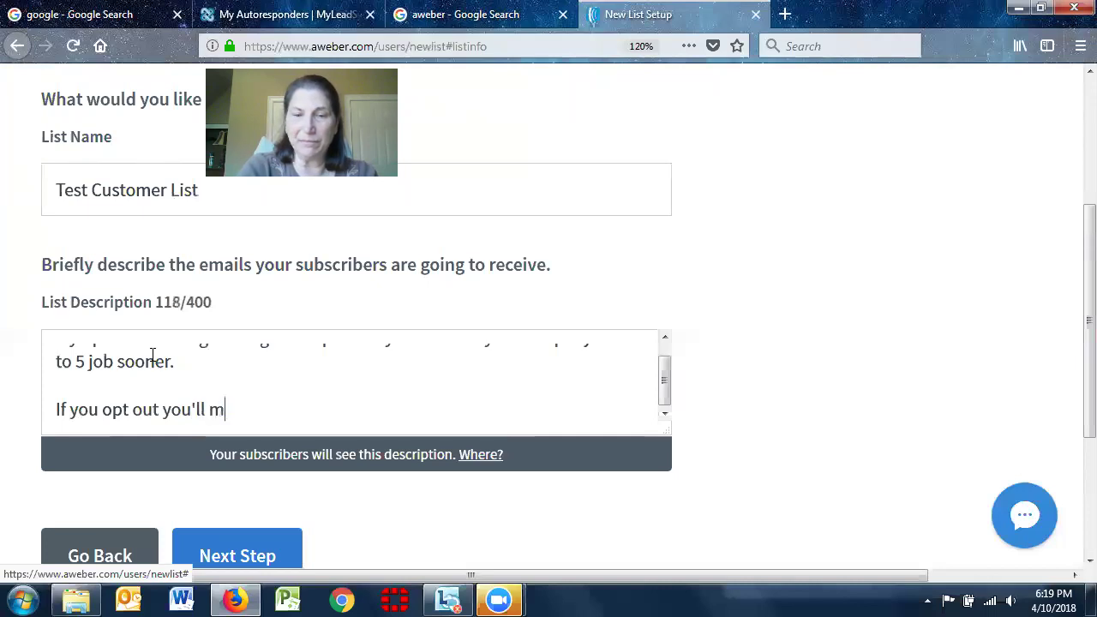
type("is")
key("BackSpace")
type("ss ")
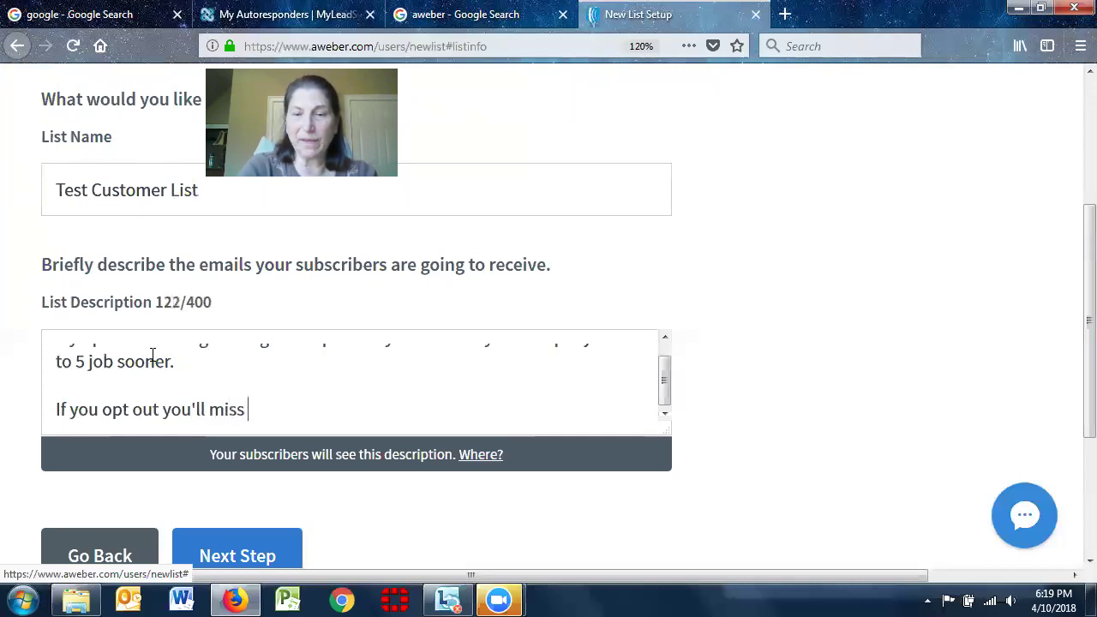
type("out on my")
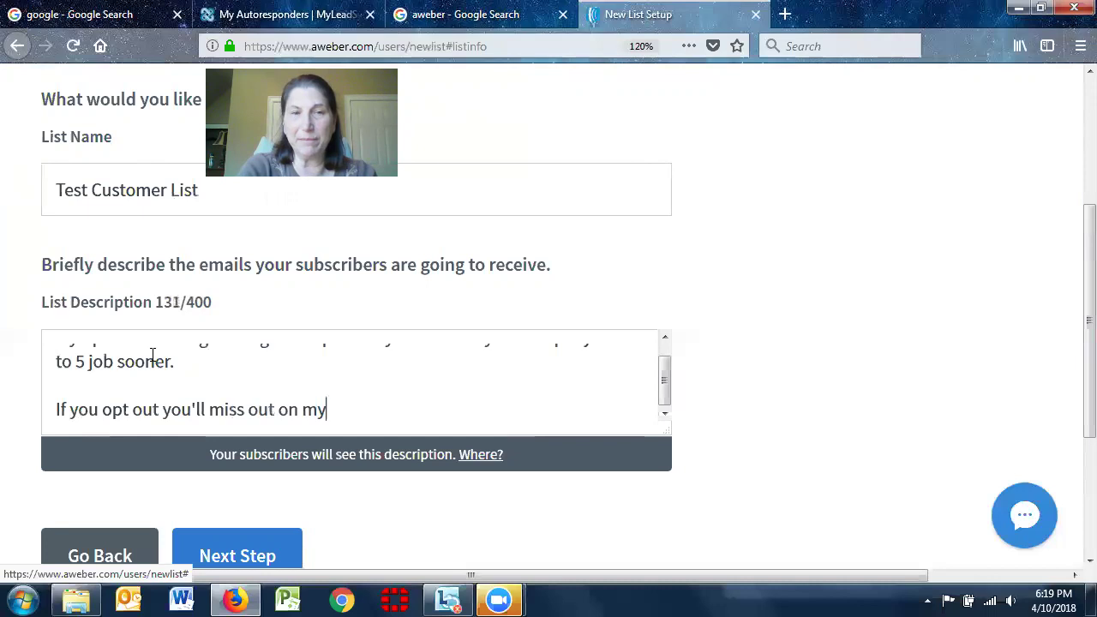
type(" addi")
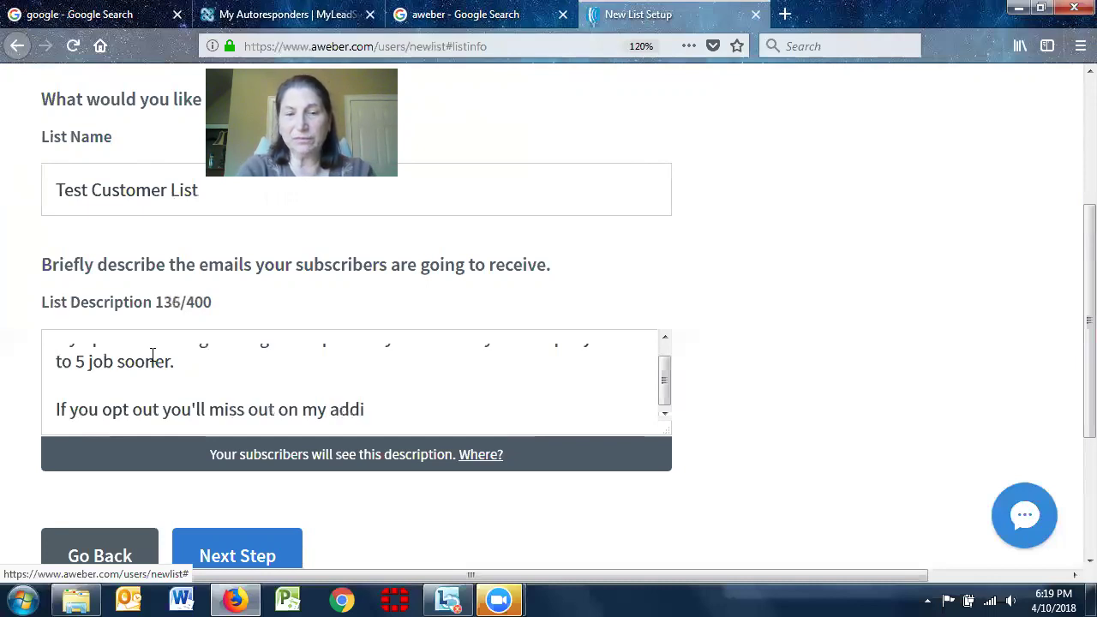
type("tional training.  Are you sure you want to")
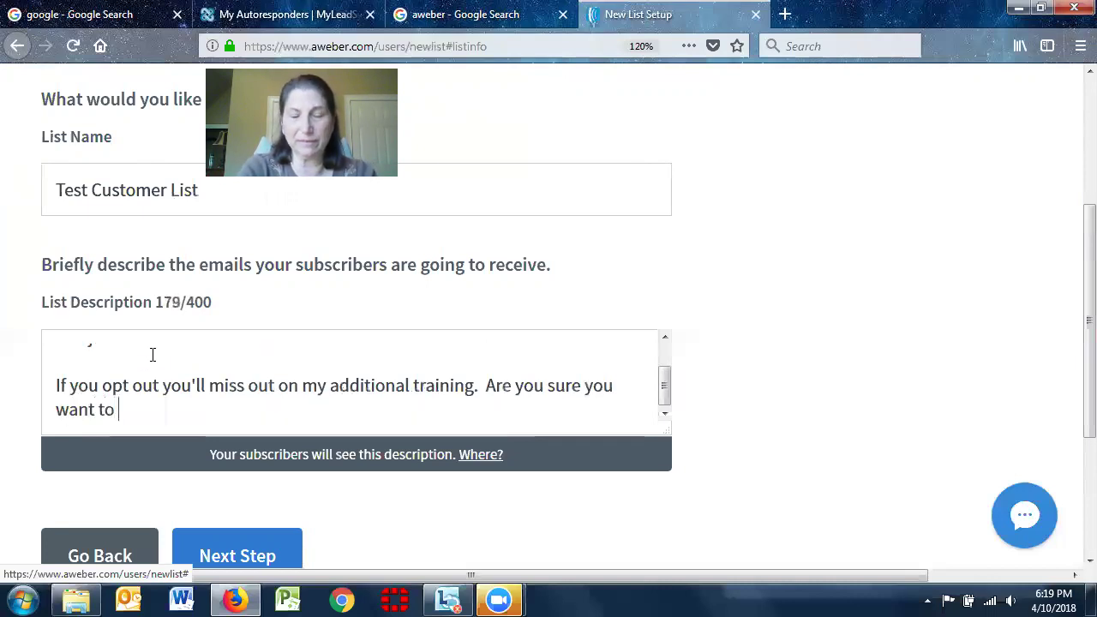
type(" do this")
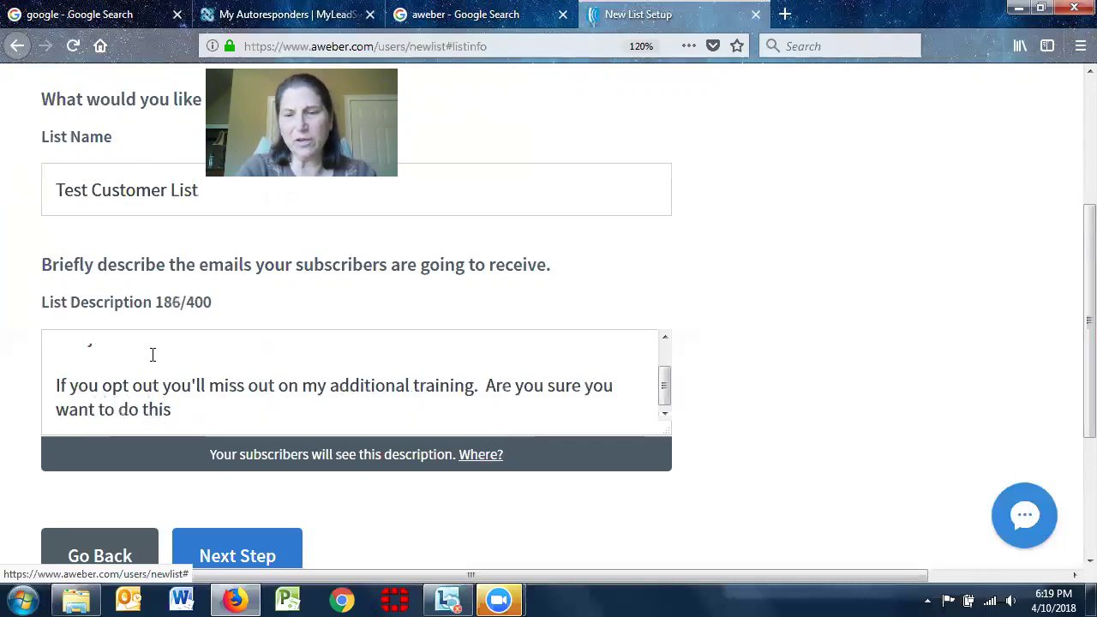
type("?")
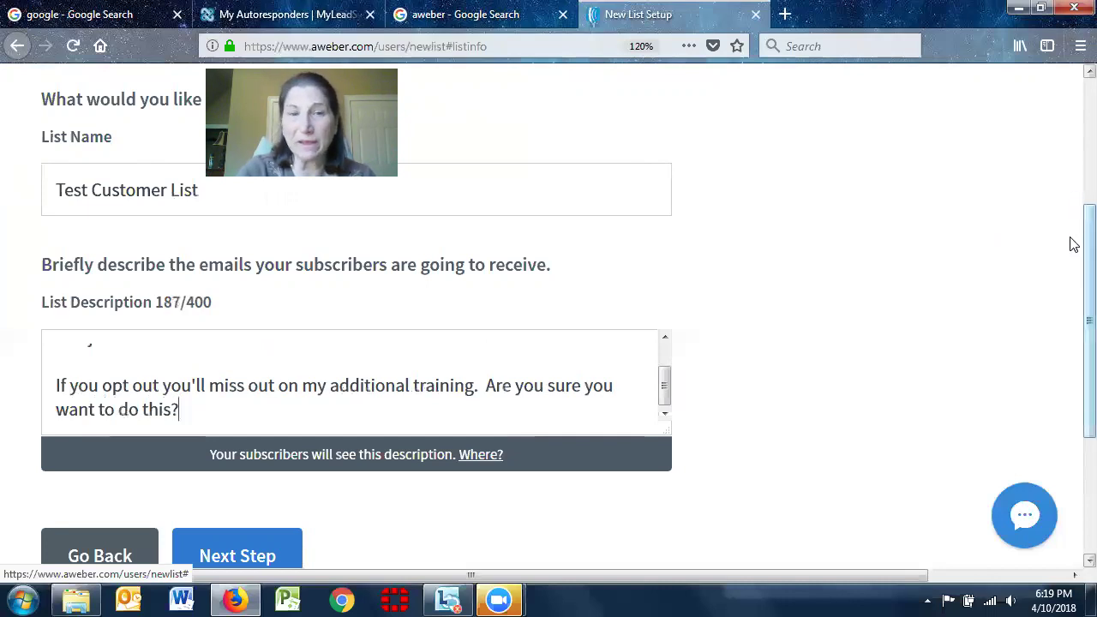
left_click_drag(1086, 244, 1071, 294)
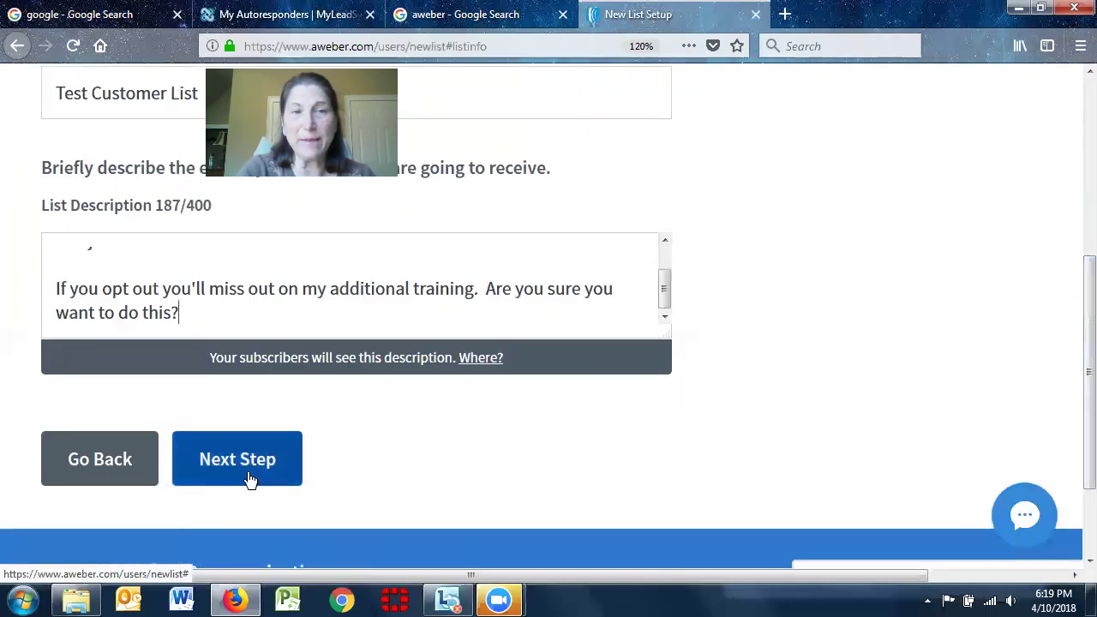
Advance the list setup to the confirmation message step
left_click(248, 473)
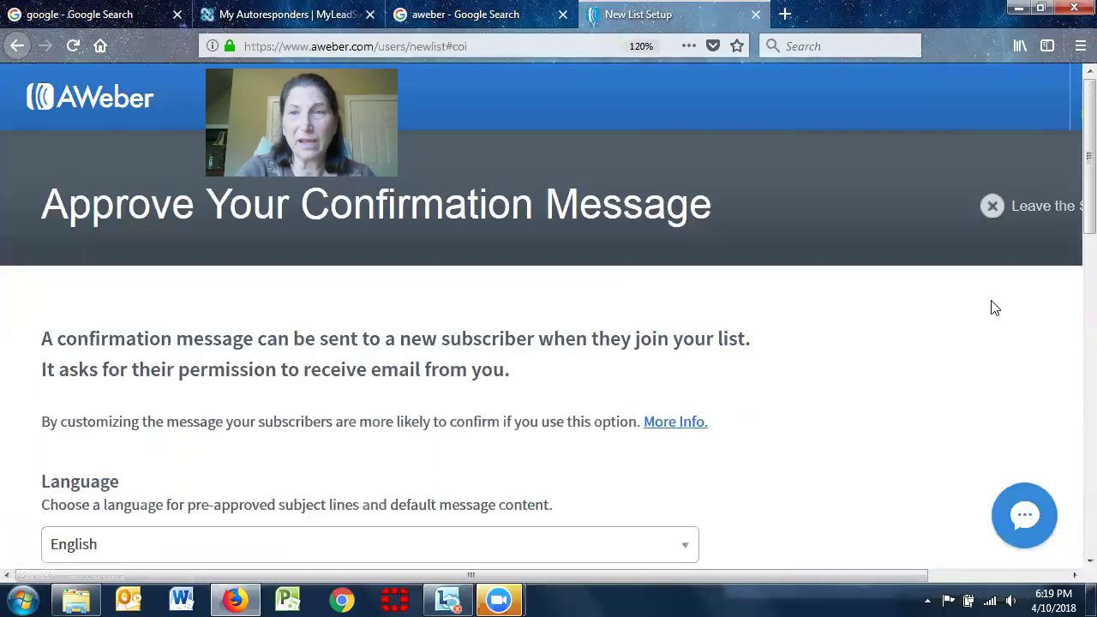
scroll(1071, 184, "down", 1)
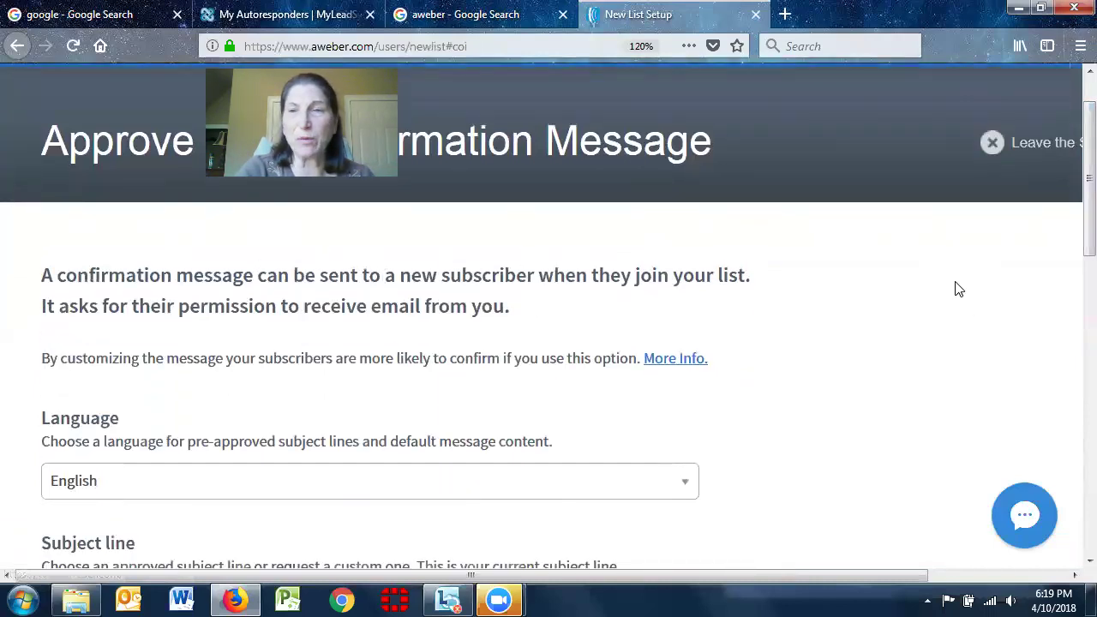
scroll(1071, 248, "down", 2)
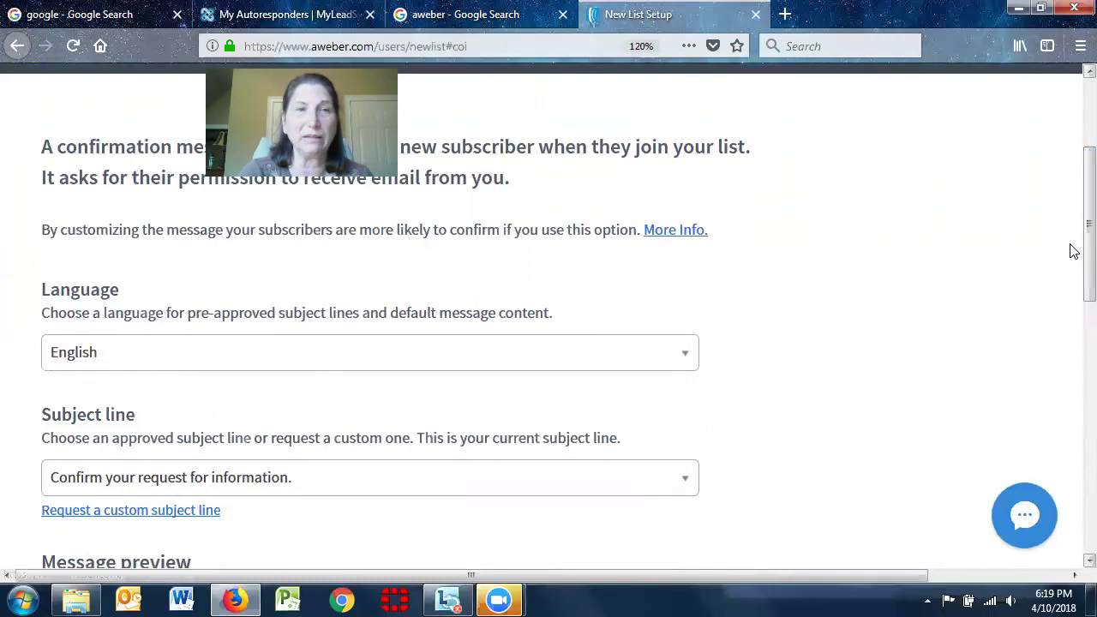
scroll(1074, 257, "down", 5)
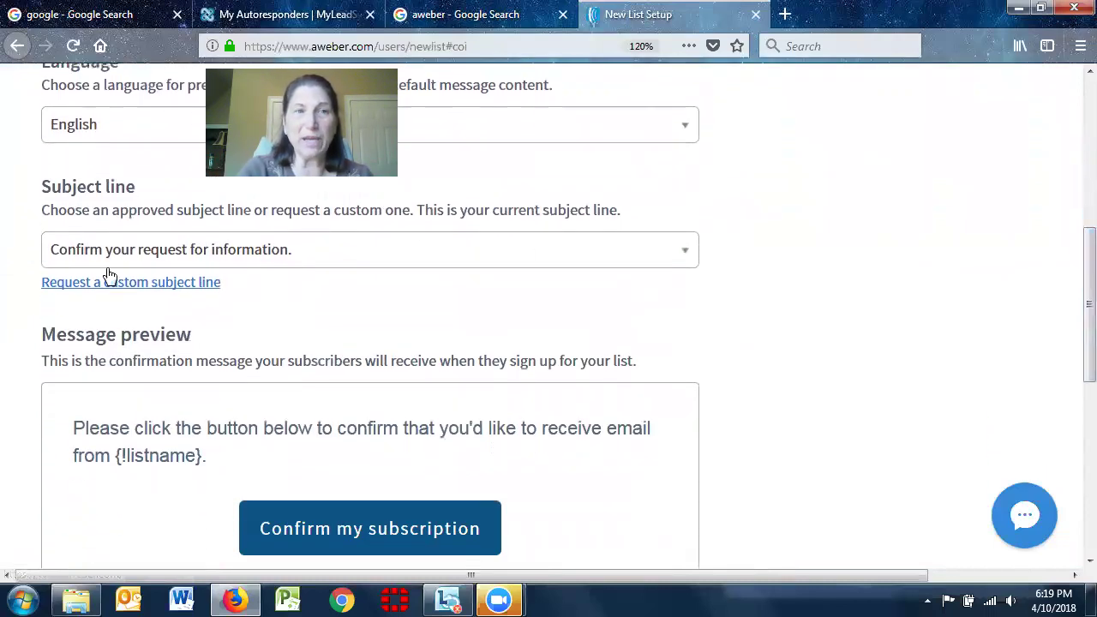
Set the confirmation subject line to '{!firstname_fix} Confirm your subscription'
left_click(690, 266)
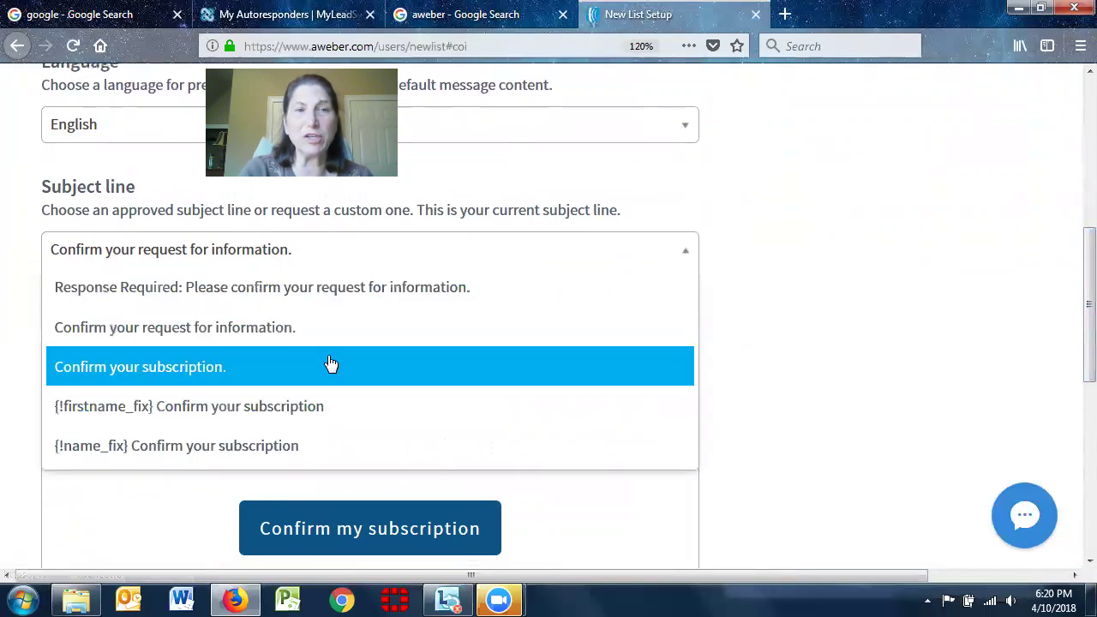
left_click(292, 447)
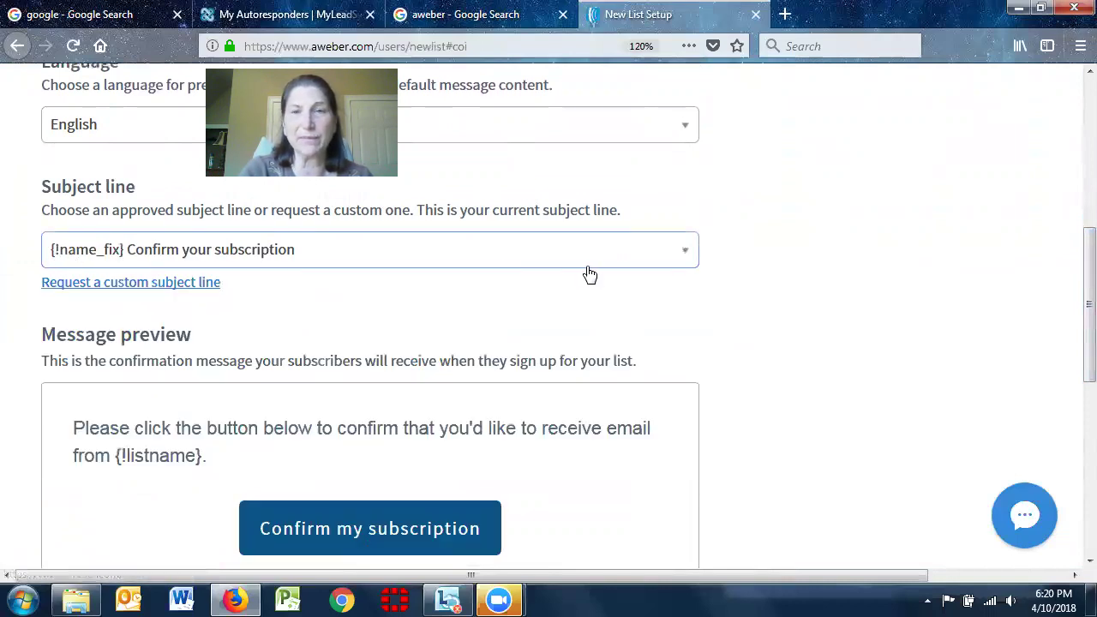
left_click(684, 260)
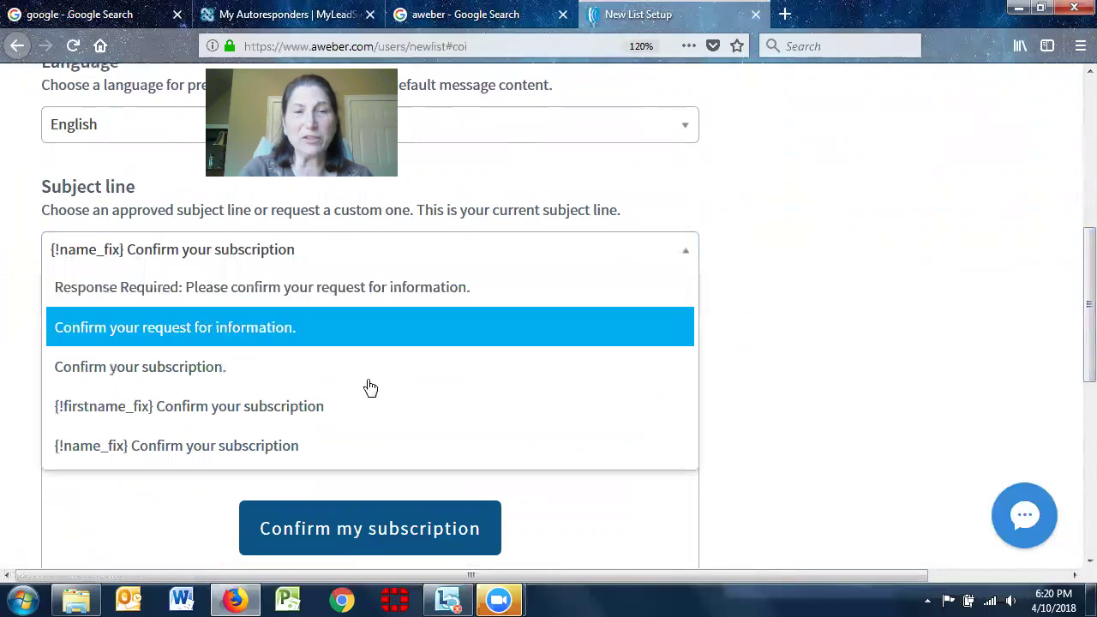
left_click(333, 420)
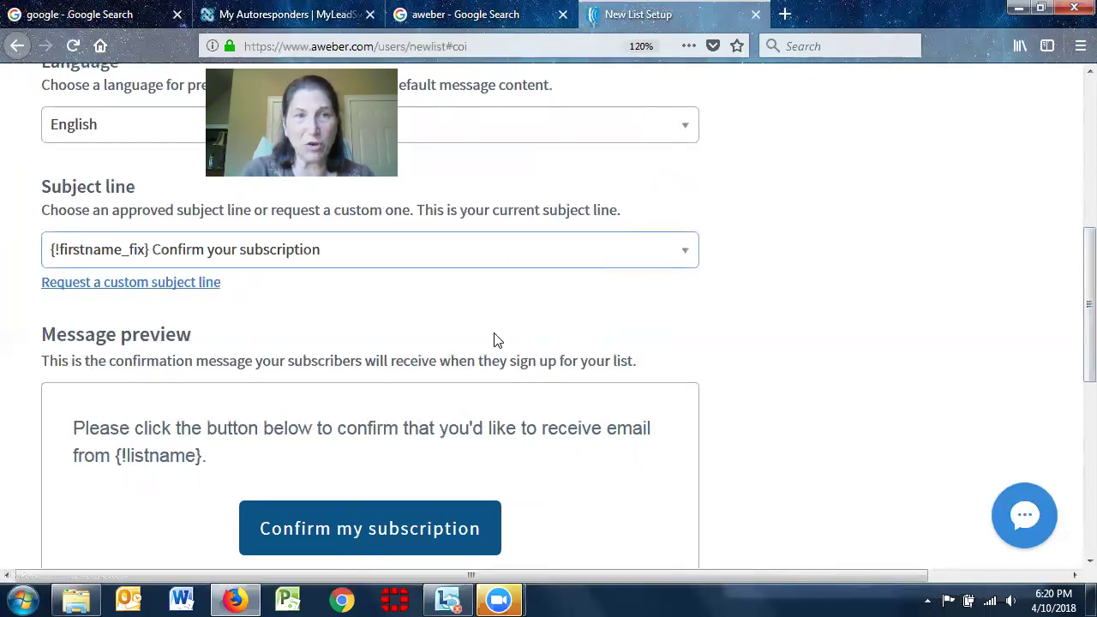
scroll(1073, 302, "down", 2)
scroll(1073, 302, "down", 1)
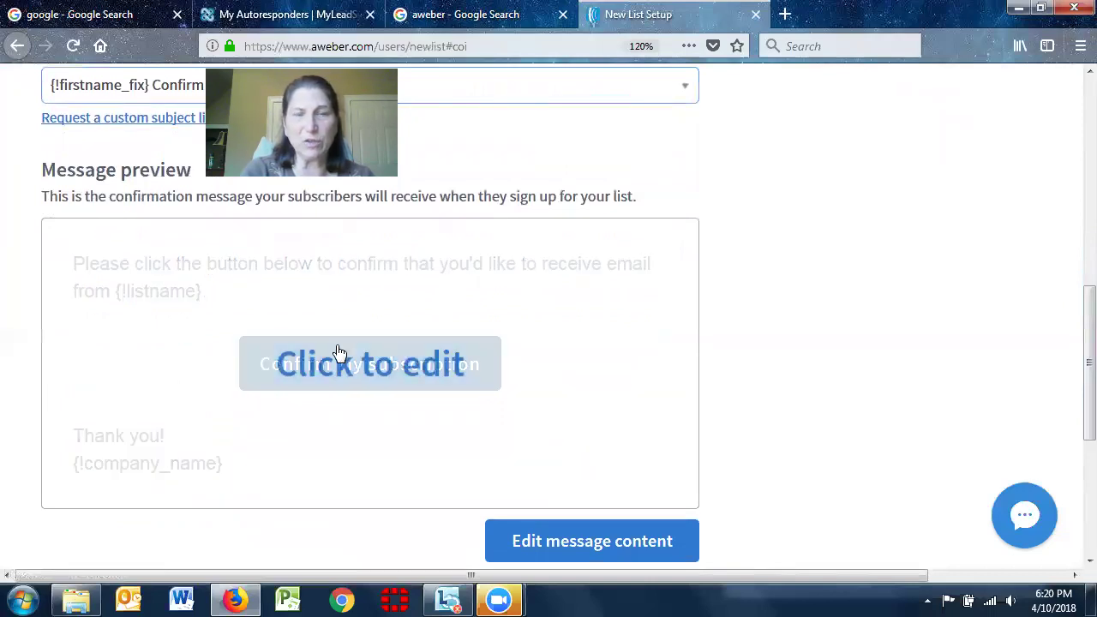
scroll(1073, 287, "down", 5)
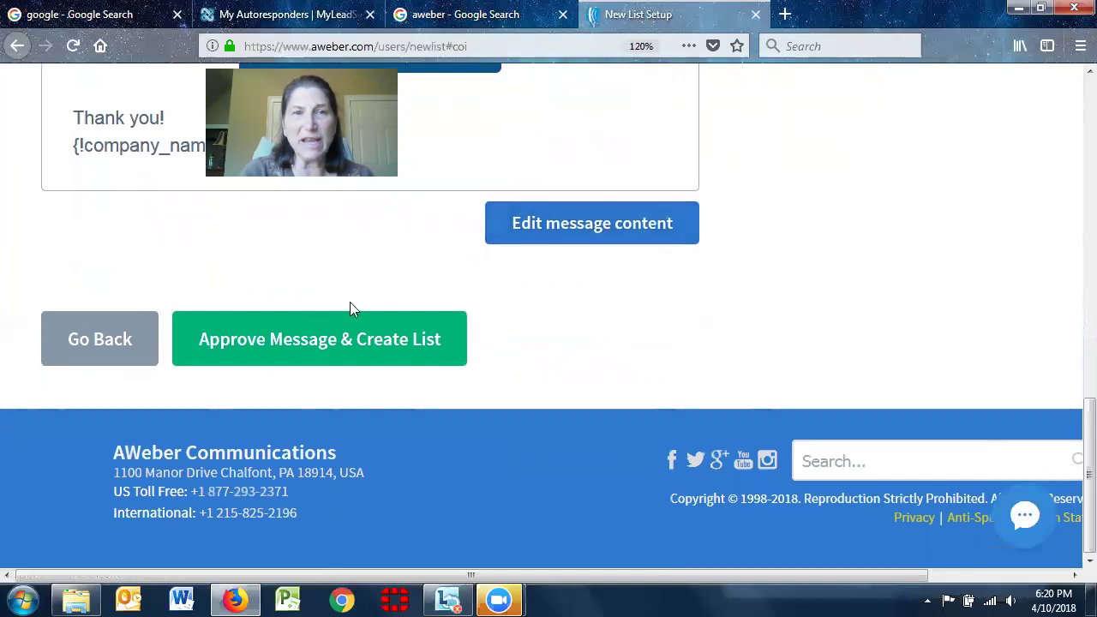
Approve the confirmation message to create Test Customer List and reach the Account Overview
left_click(320, 342)
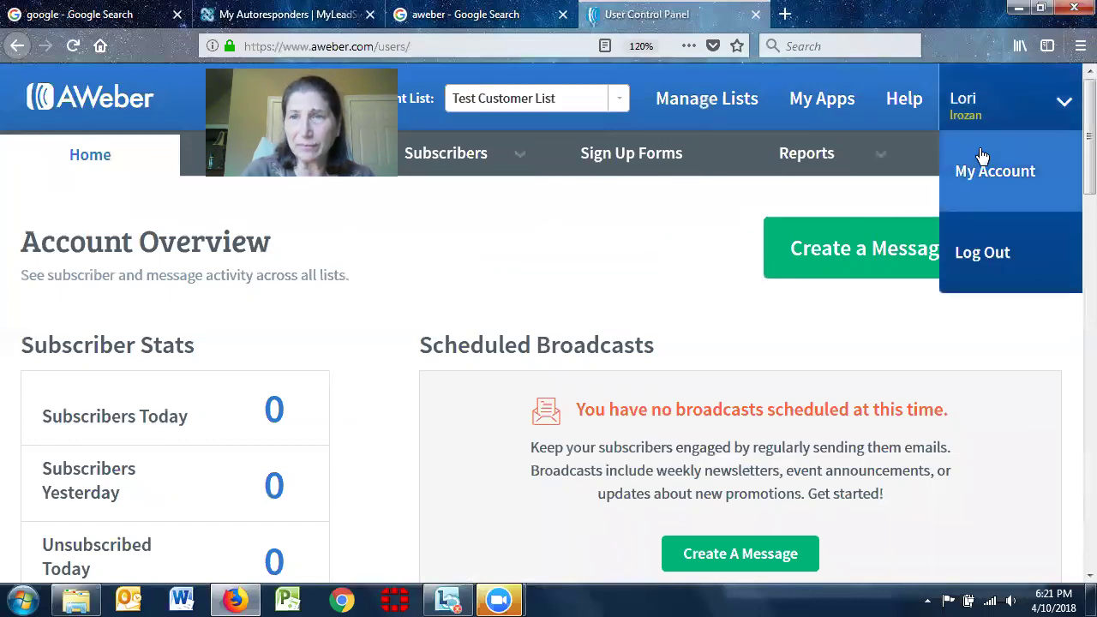
mouse_move(977, 159)
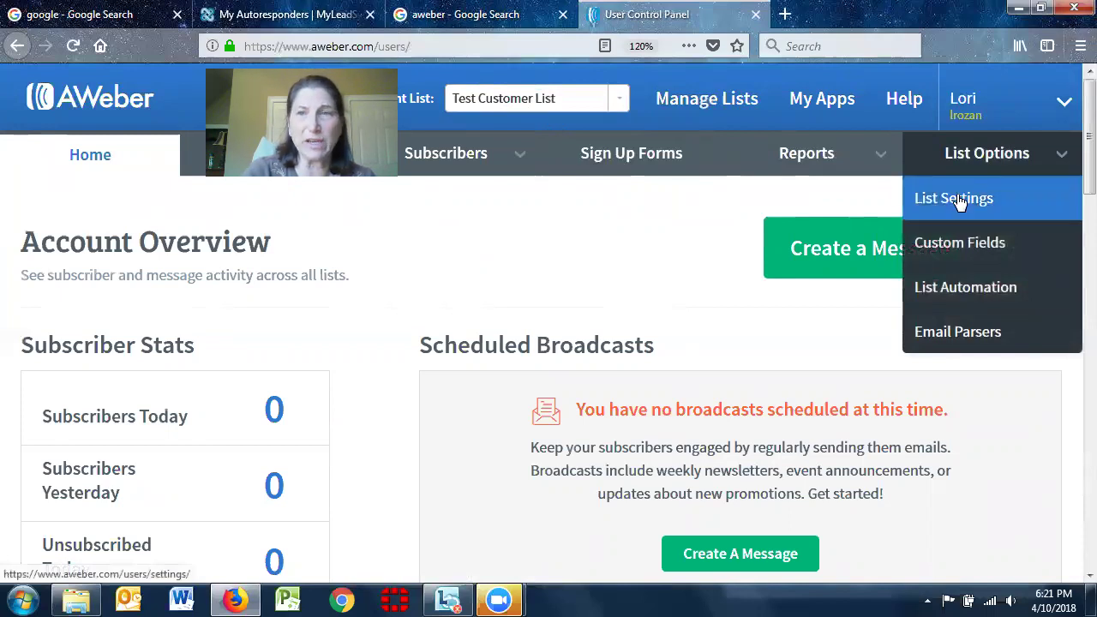
left_click(955, 197)
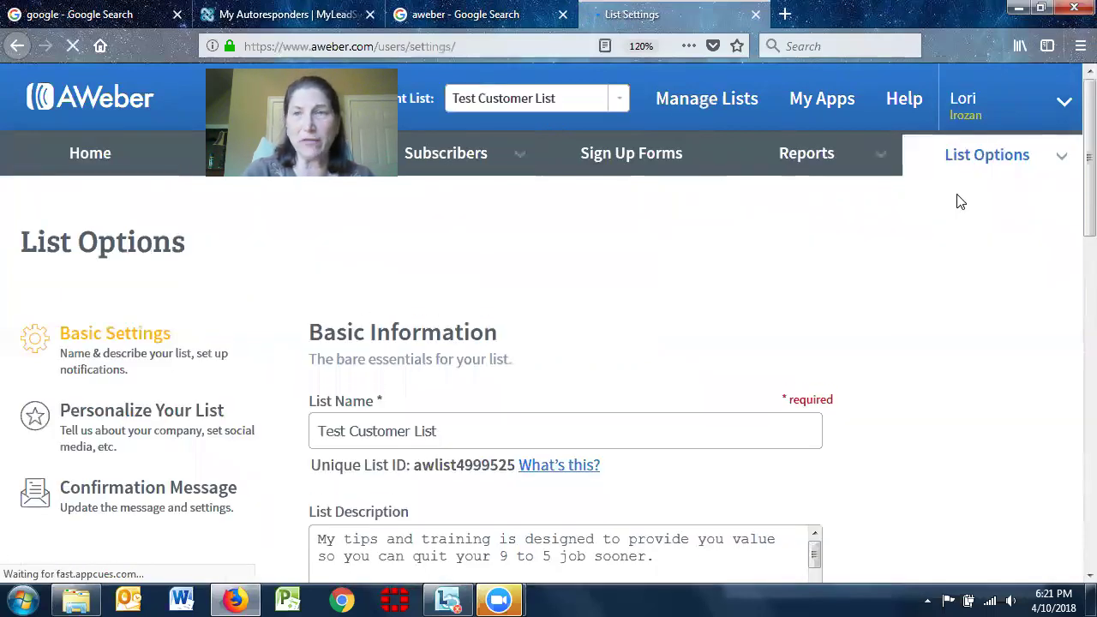
scroll(1071, 123, "down", 1)
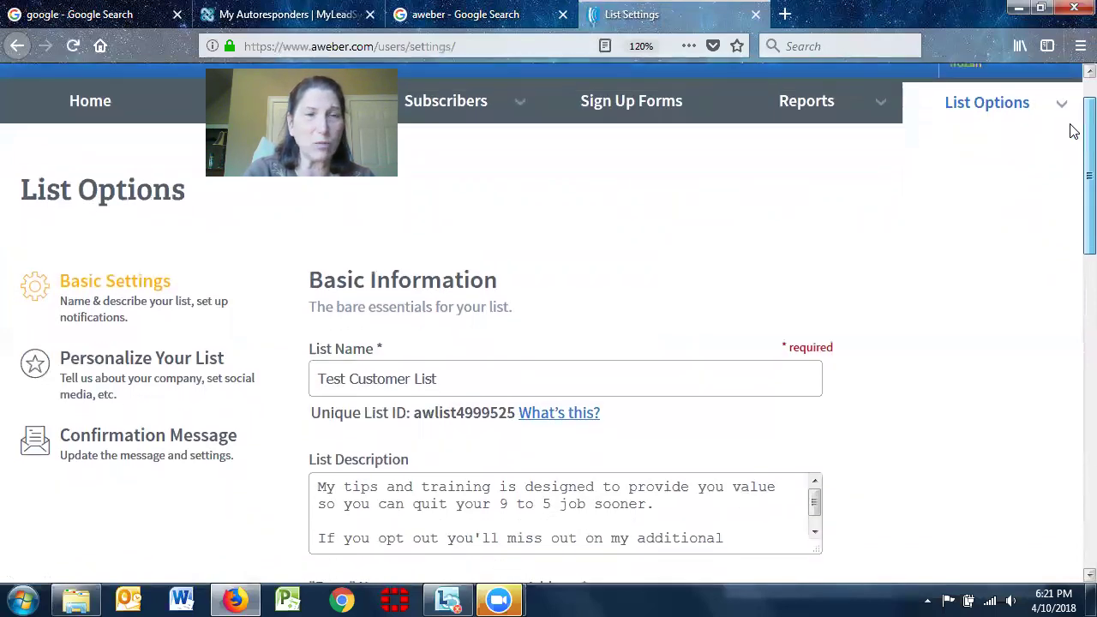
scroll(1071, 122, "down", 1)
scroll(1071, 133, "down", 2)
left_click(497, 306)
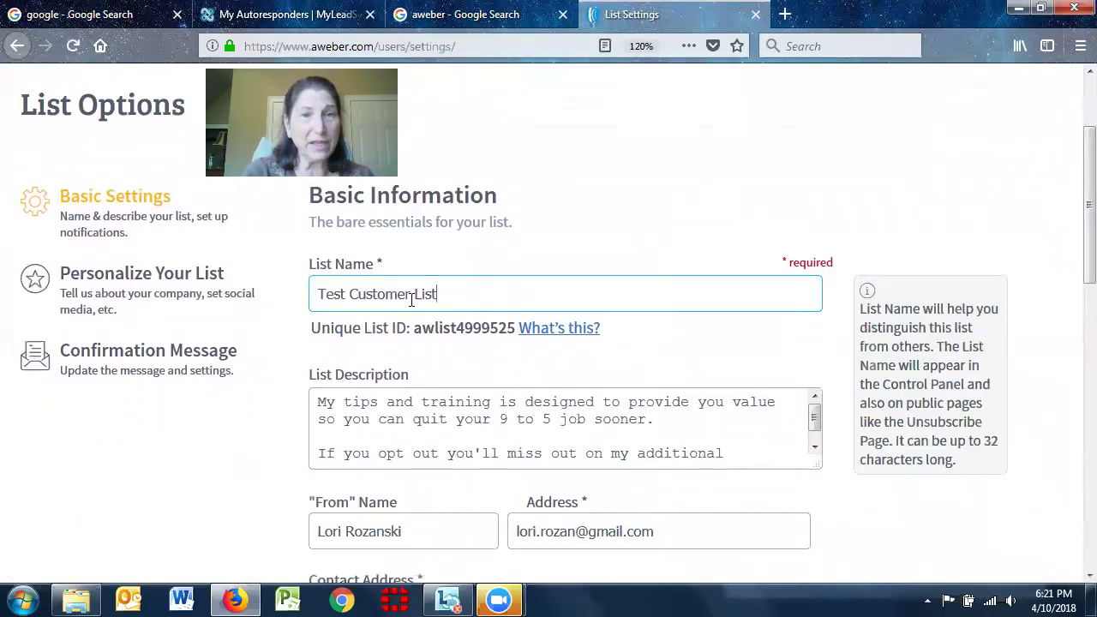
triple_click(343, 295)
scroll(1075, 219, "down", 3)
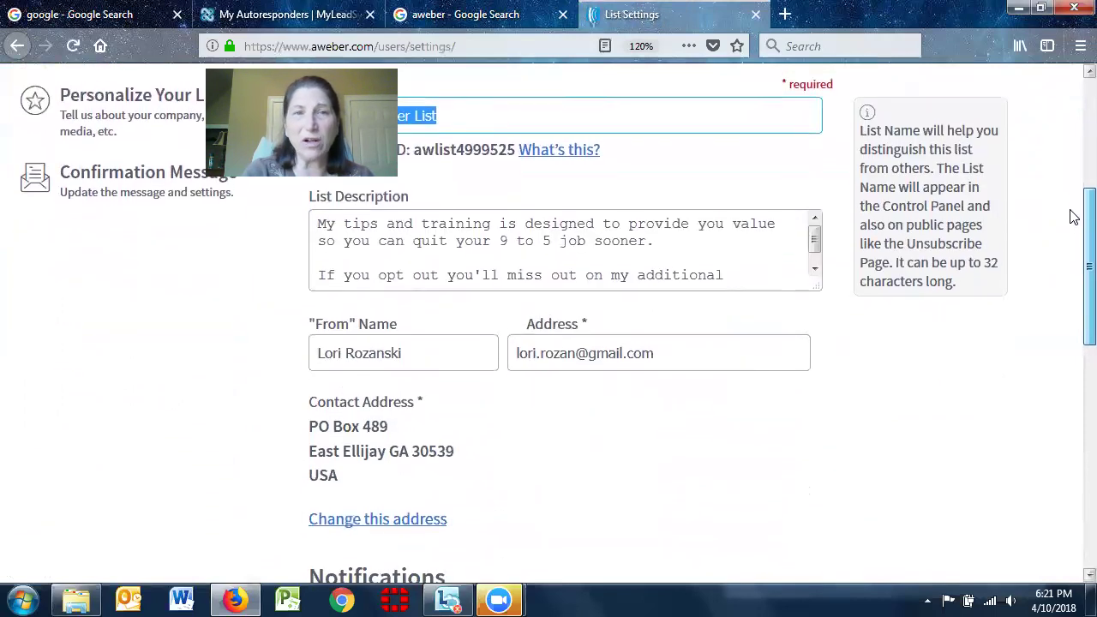
scroll(1070, 215, "up", 1)
left_click(319, 243)
left_click_drag(319, 242, 785, 326)
left_click(738, 262)
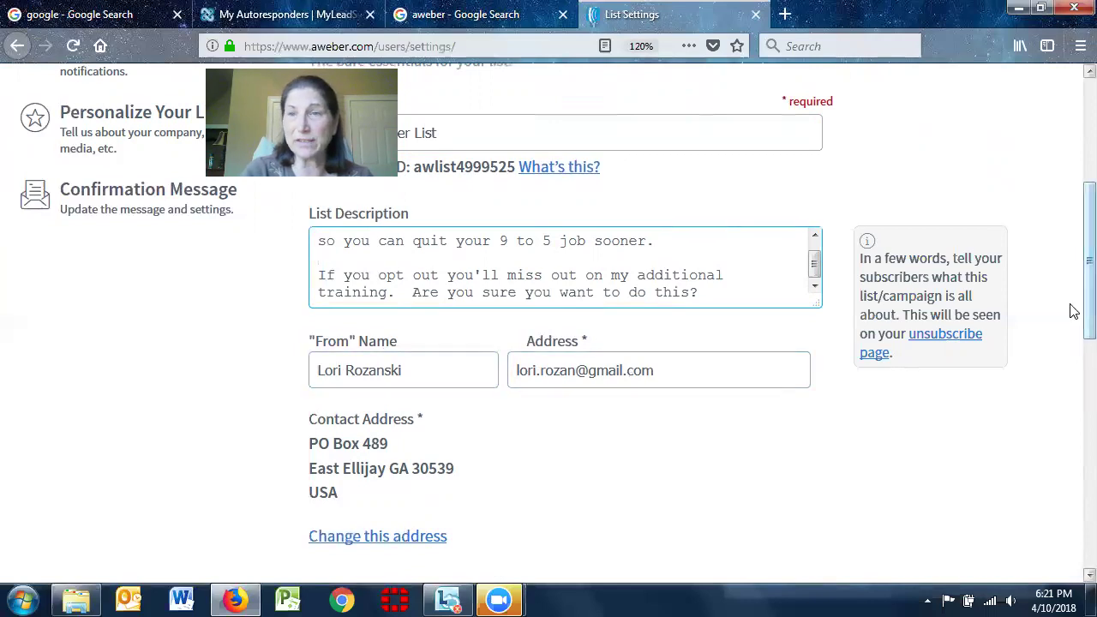
scroll(1071, 369, "down", 5)
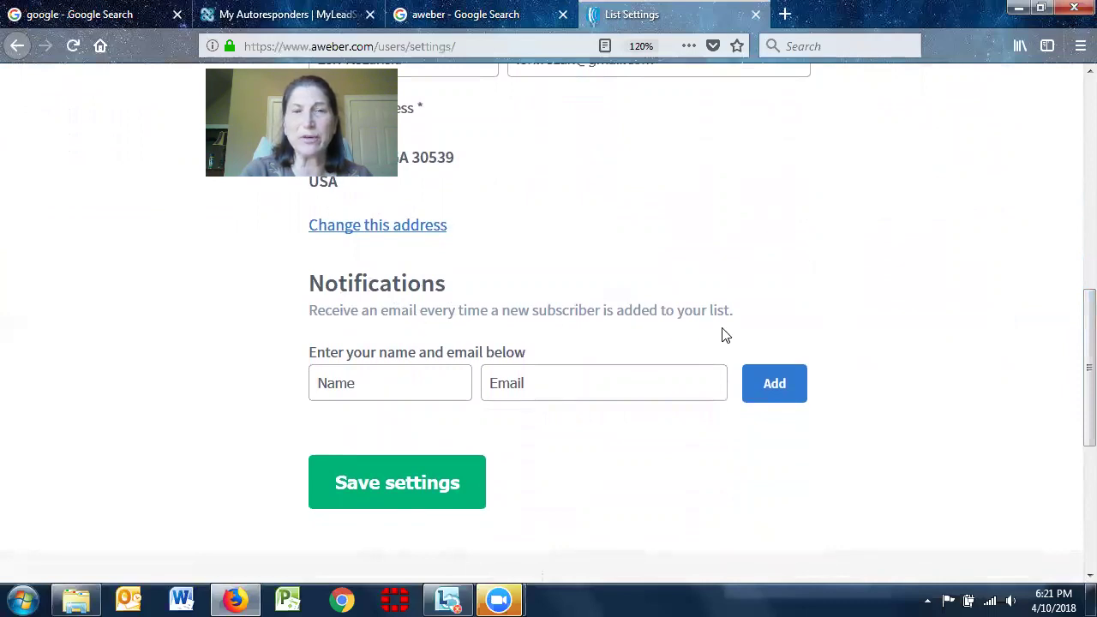
left_click(346, 390)
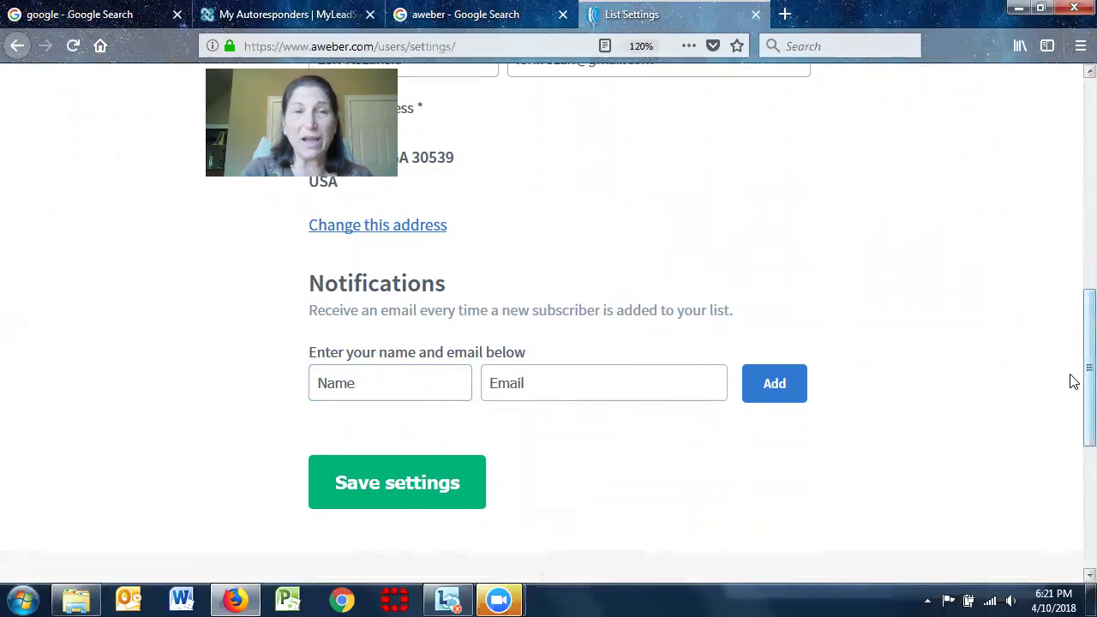
left_click_drag(1074, 382, 1073, 190)
scroll(1073, 191, "down", 1)
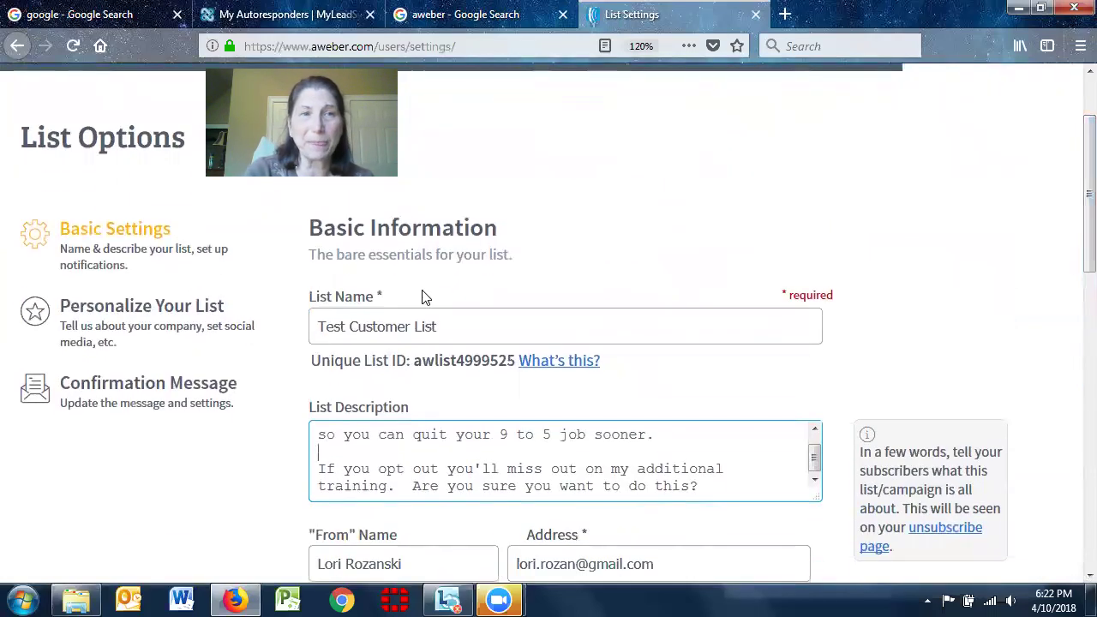
In Personalize Your List, enter the email signature '-- S With Gratitude'
left_click(120, 315)
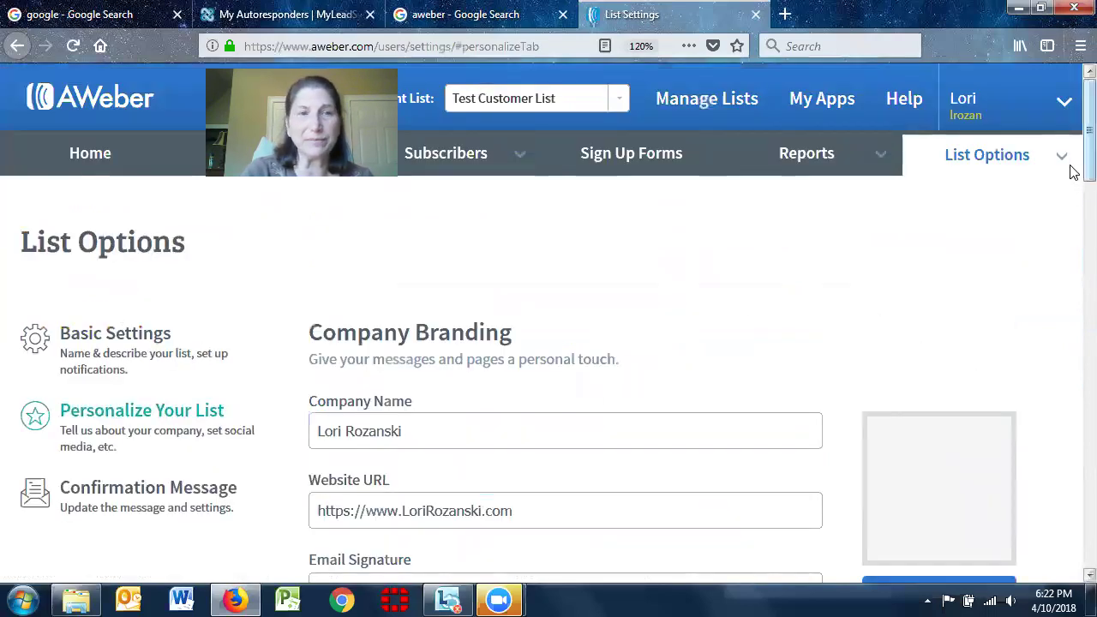
scroll(1074, 154, "down", 1)
scroll(1072, 167, "down", 3)
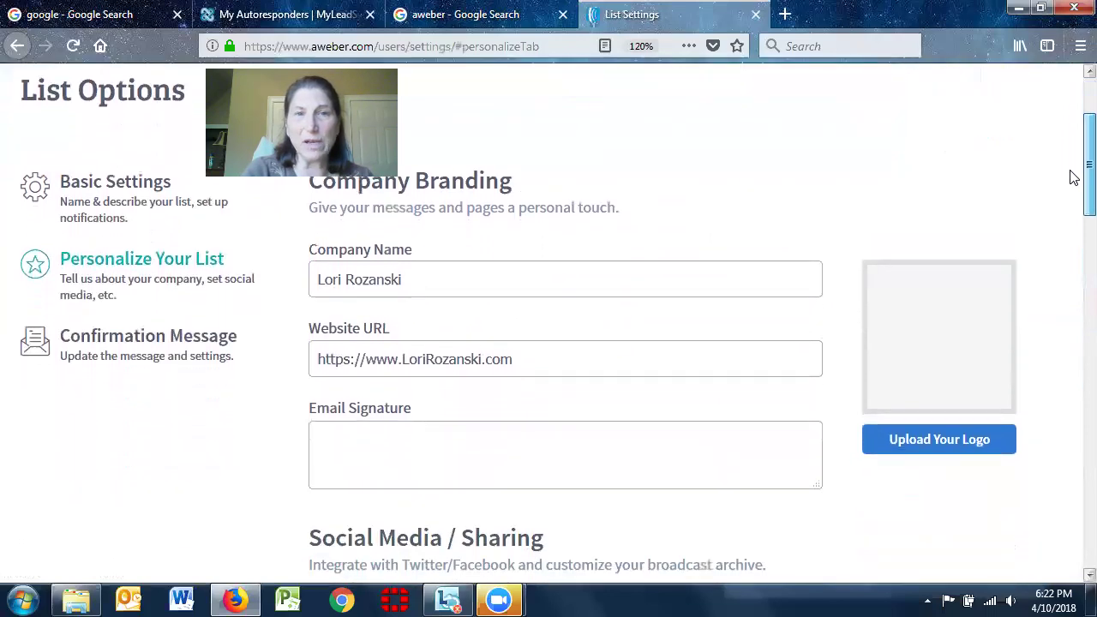
scroll(1073, 203, "down", 3)
scroll(1070, 223, "up", 1)
left_click(427, 274)
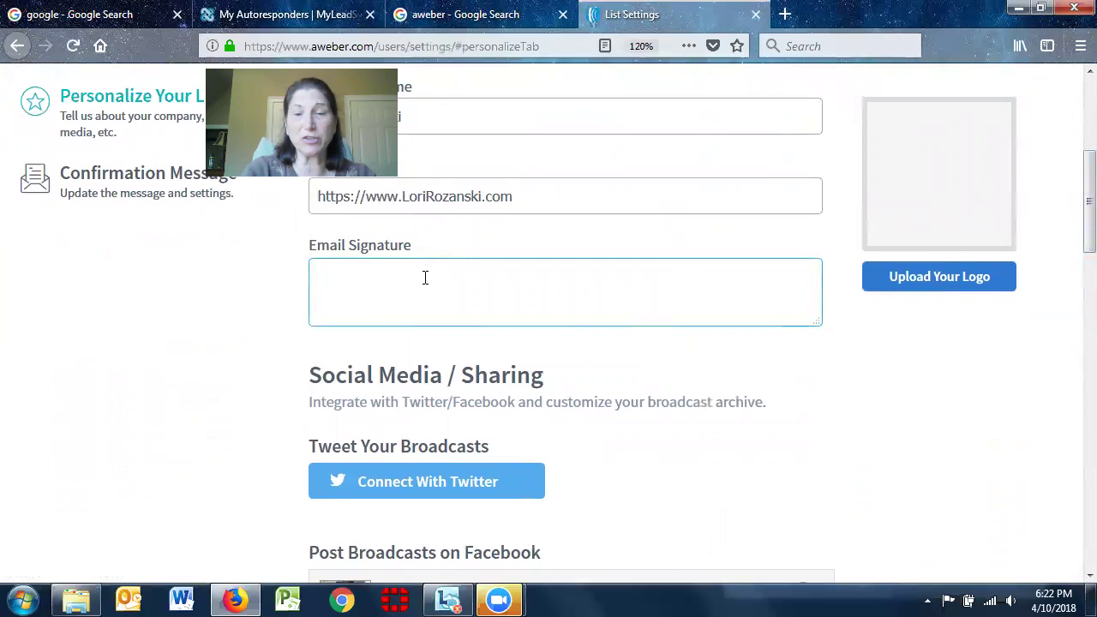
type("-")
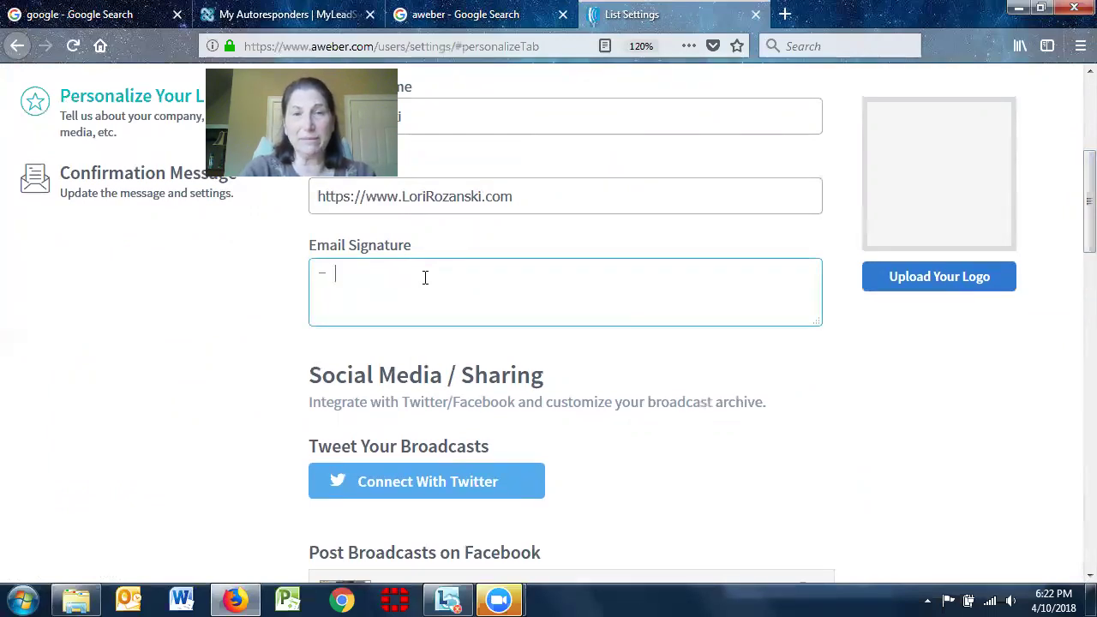
type("- S With G")
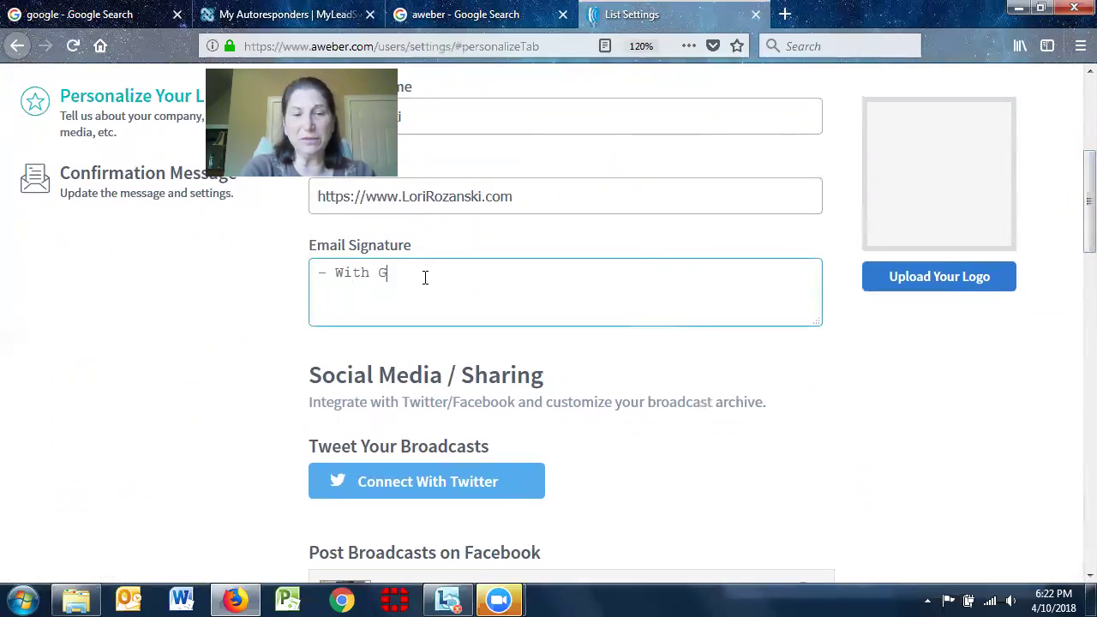
type("ratitude")
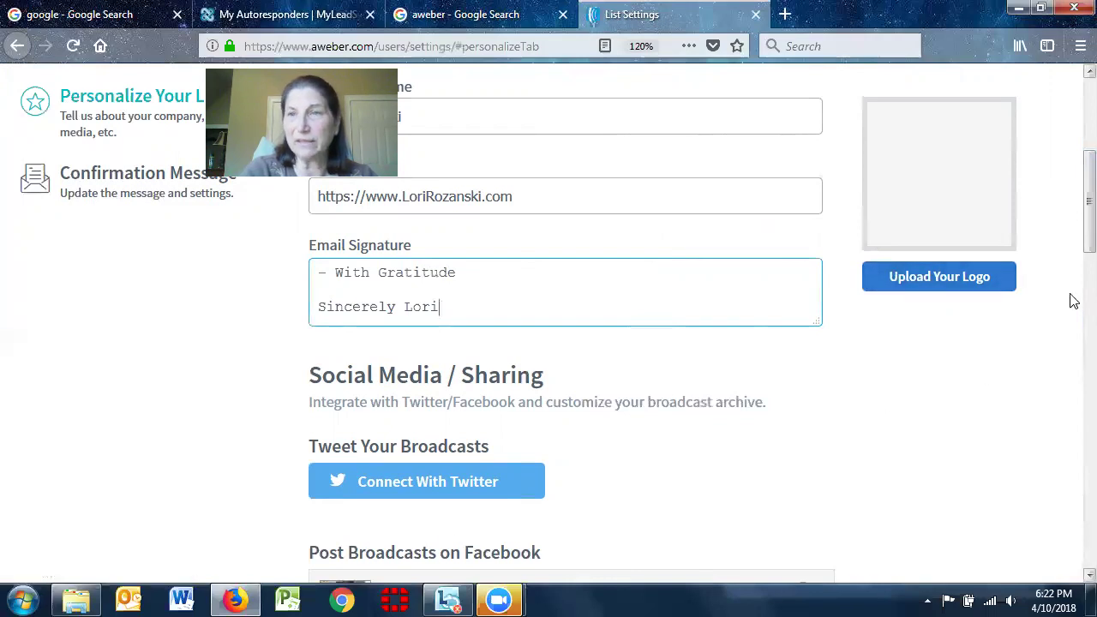
scroll(1073, 227, "down", 1)
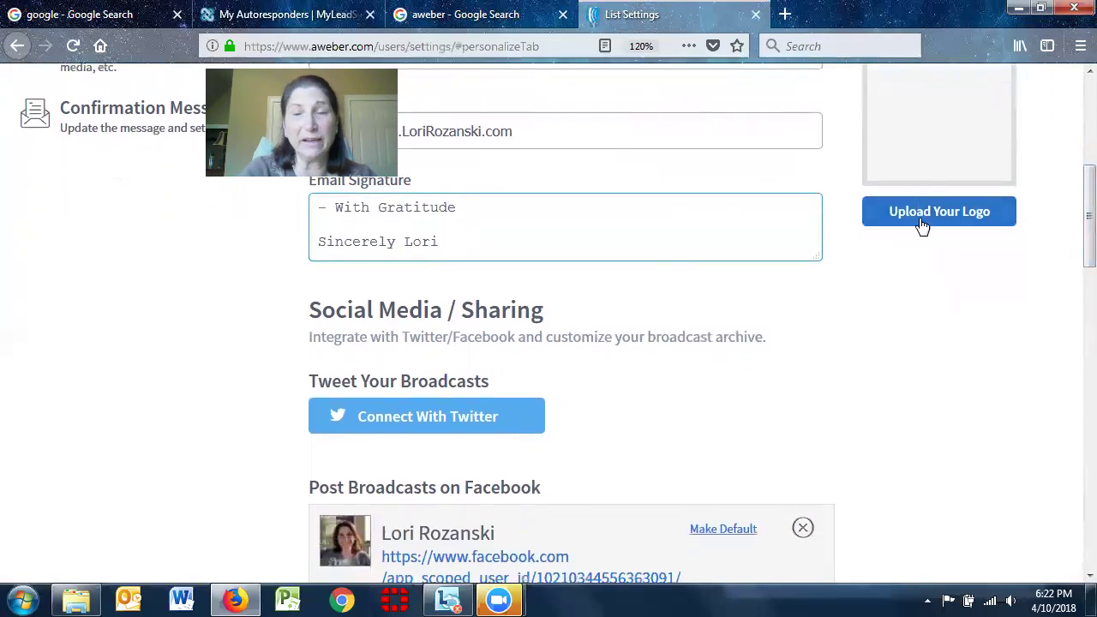
scroll(1071, 236, "down", 2)
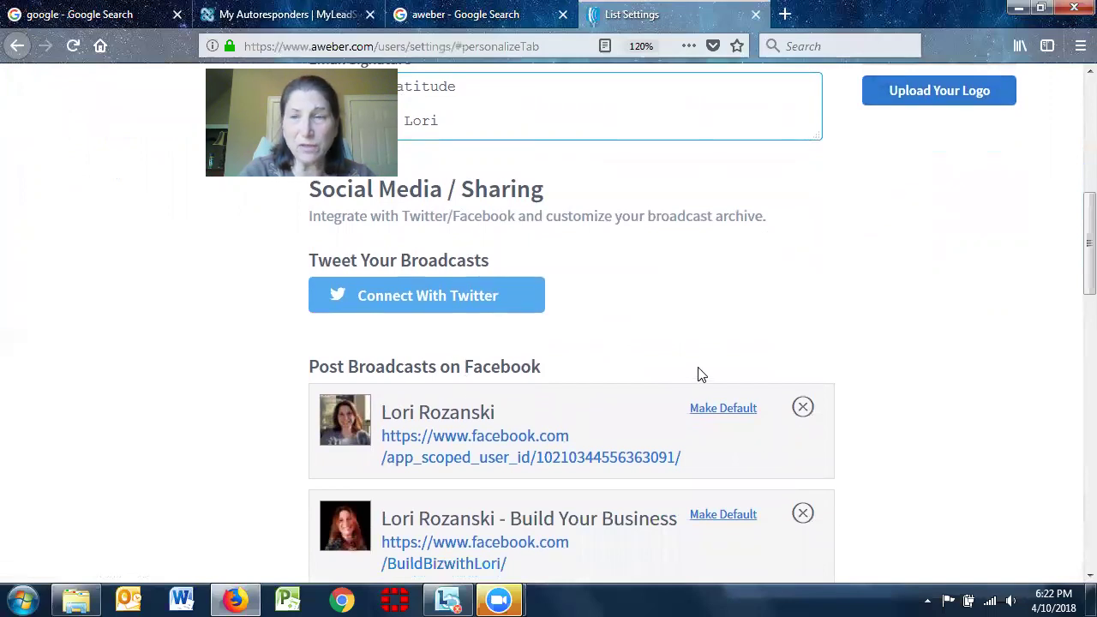
scroll(1070, 240, "down", 2)
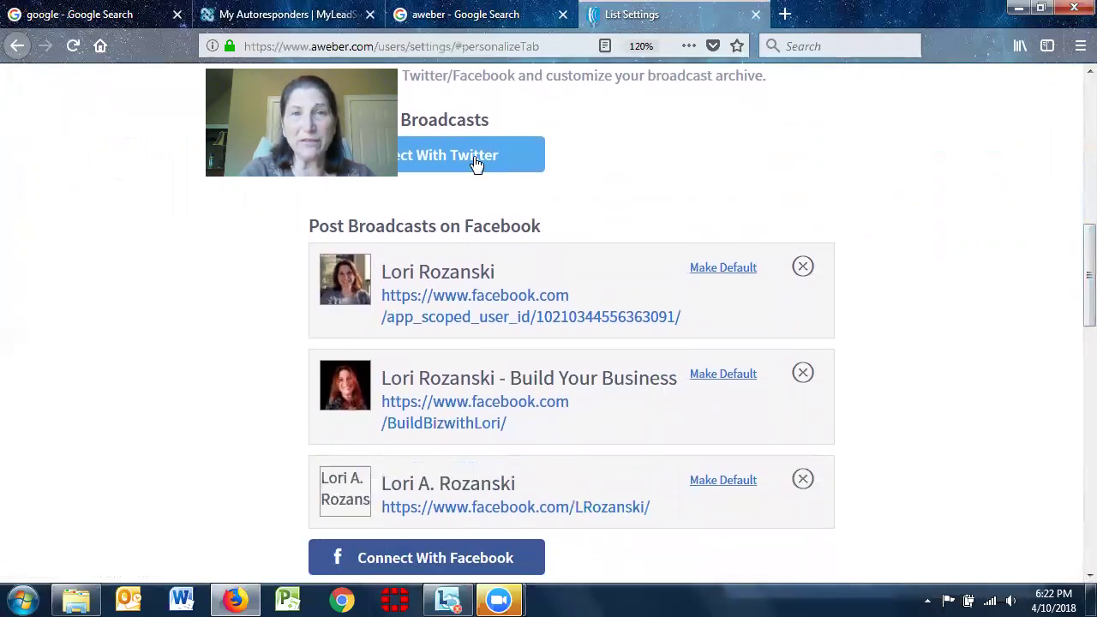
scroll(1072, 317, "down", 3)
scroll(1072, 353, "down", 3)
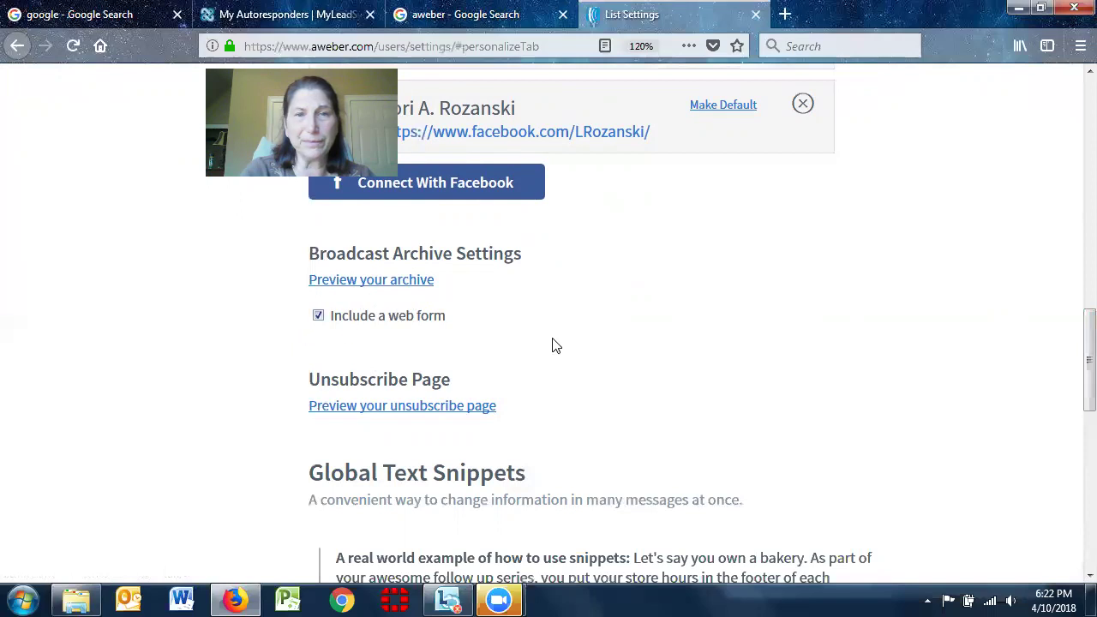
left_click_drag(1074, 339, 1074, 393)
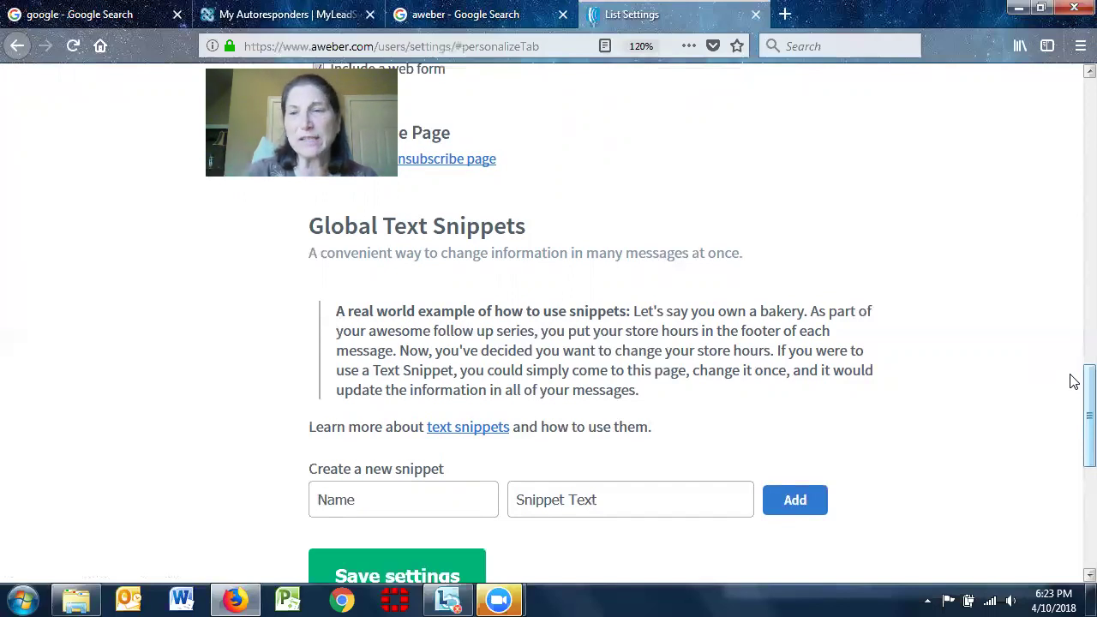
scroll(1074, 382, "down", 5)
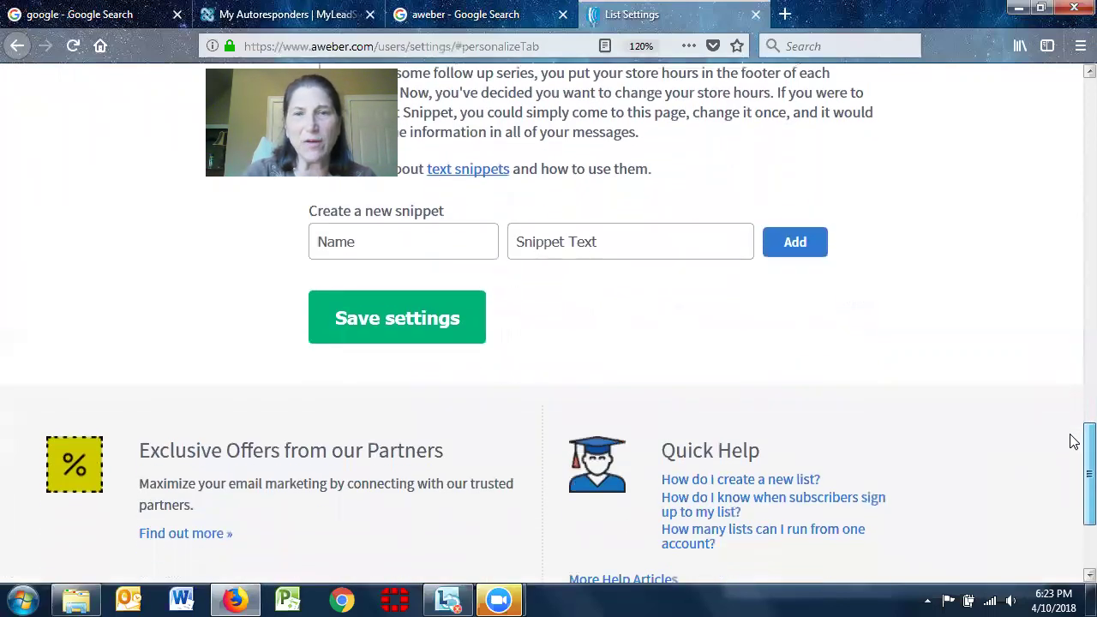
left_click_drag(1074, 441, 1073, 119)
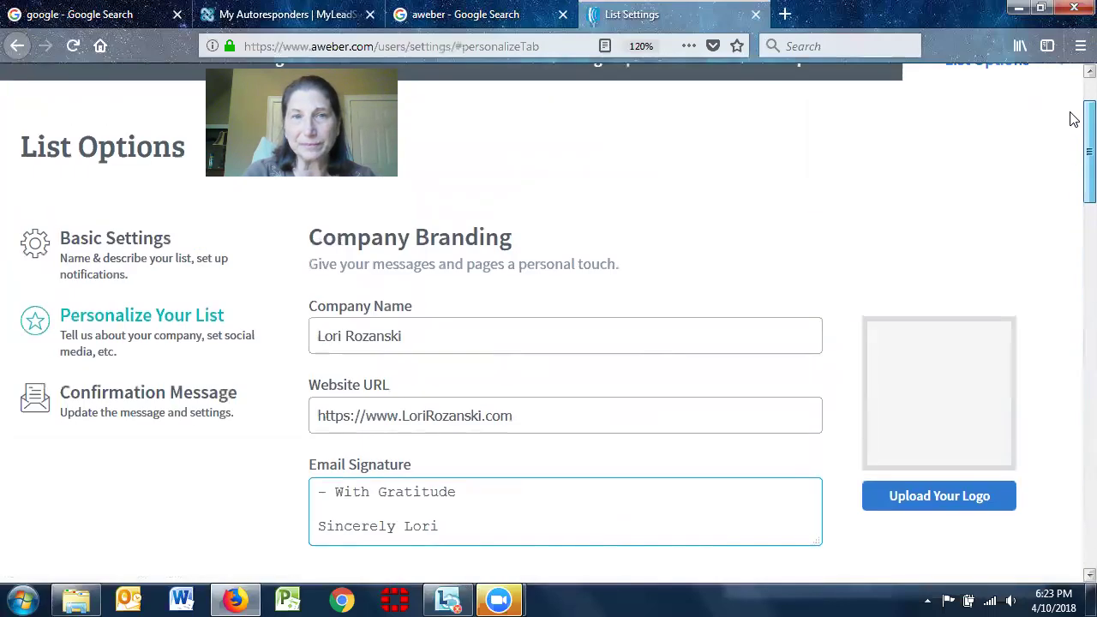
Turn off confirmation messages for AWeber sign up forms, accept the warning, and save the settings
left_click(169, 391)
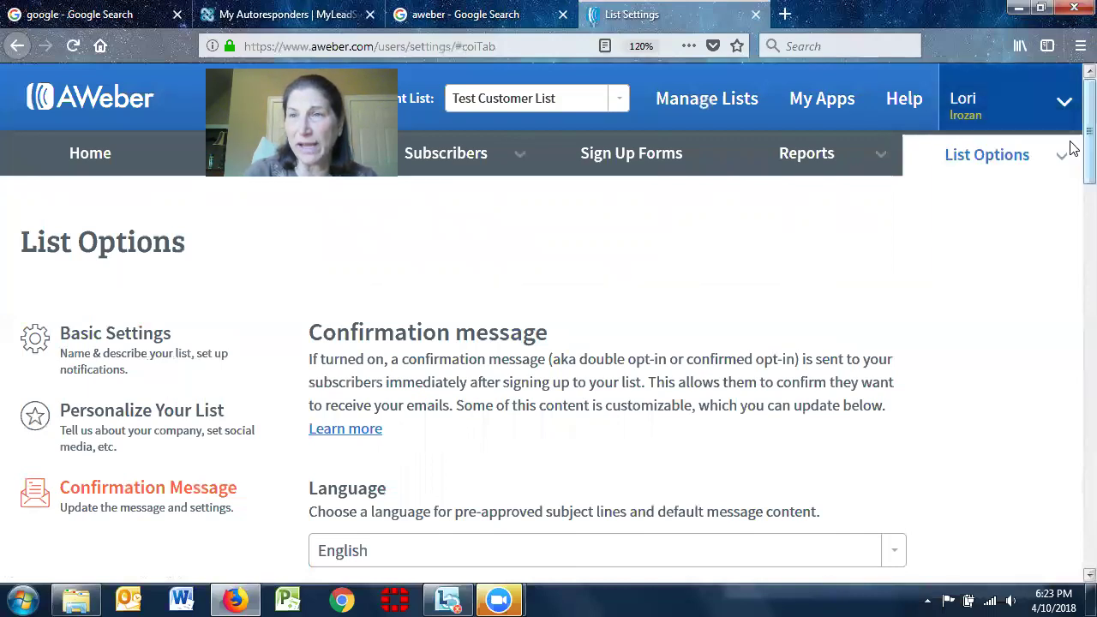
scroll(1074, 141, "down", 2)
scroll(1074, 141, "down", 5)
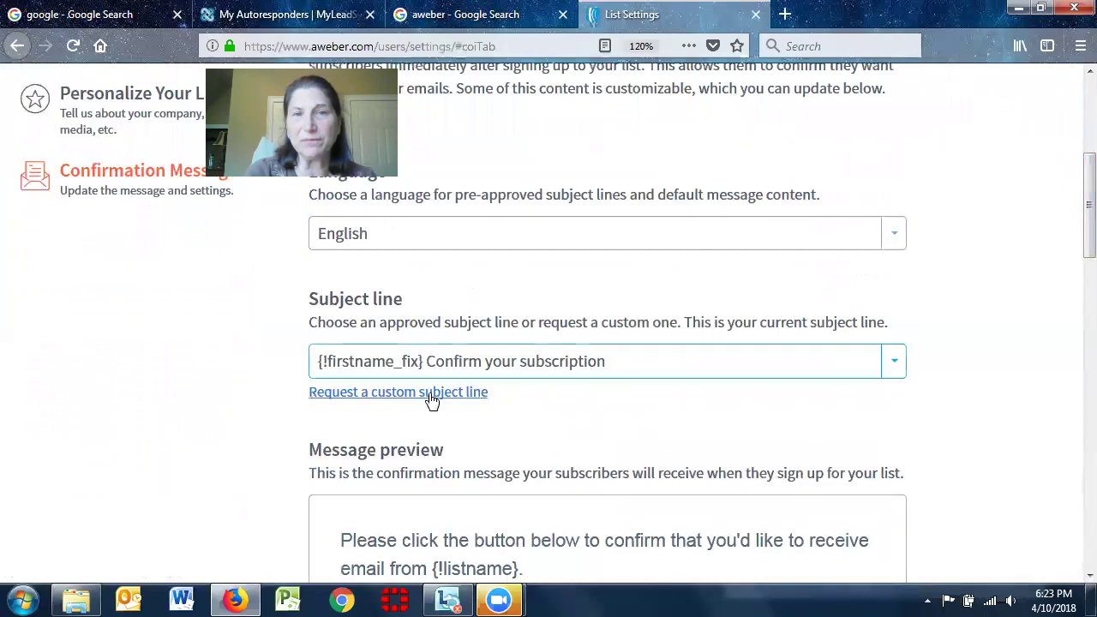
scroll(1074, 246, "down", 5)
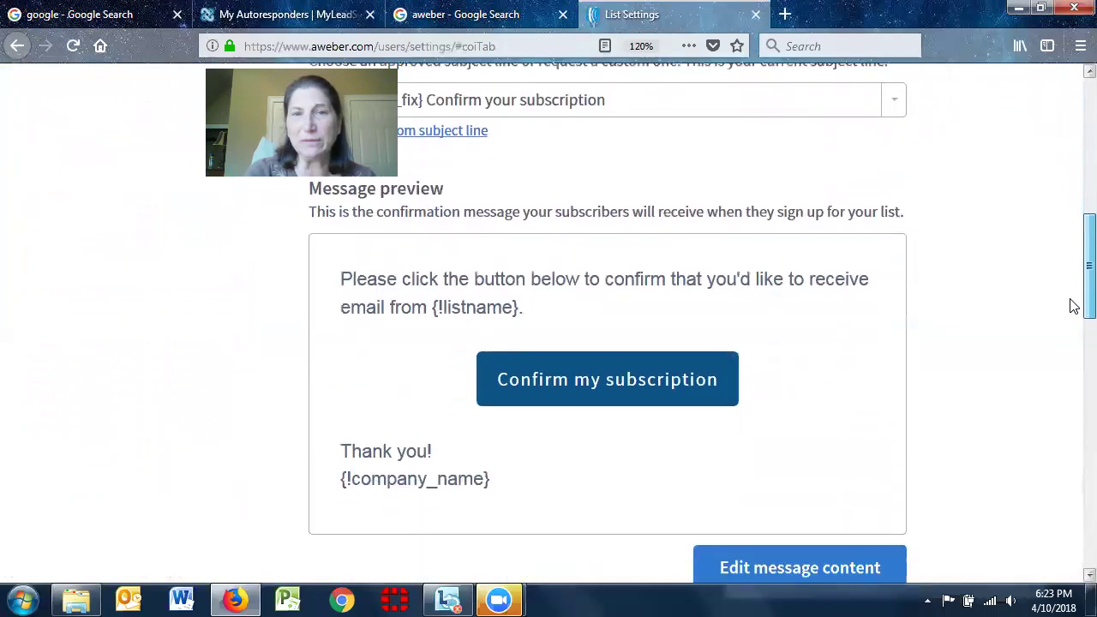
scroll(1073, 306, "down", 5)
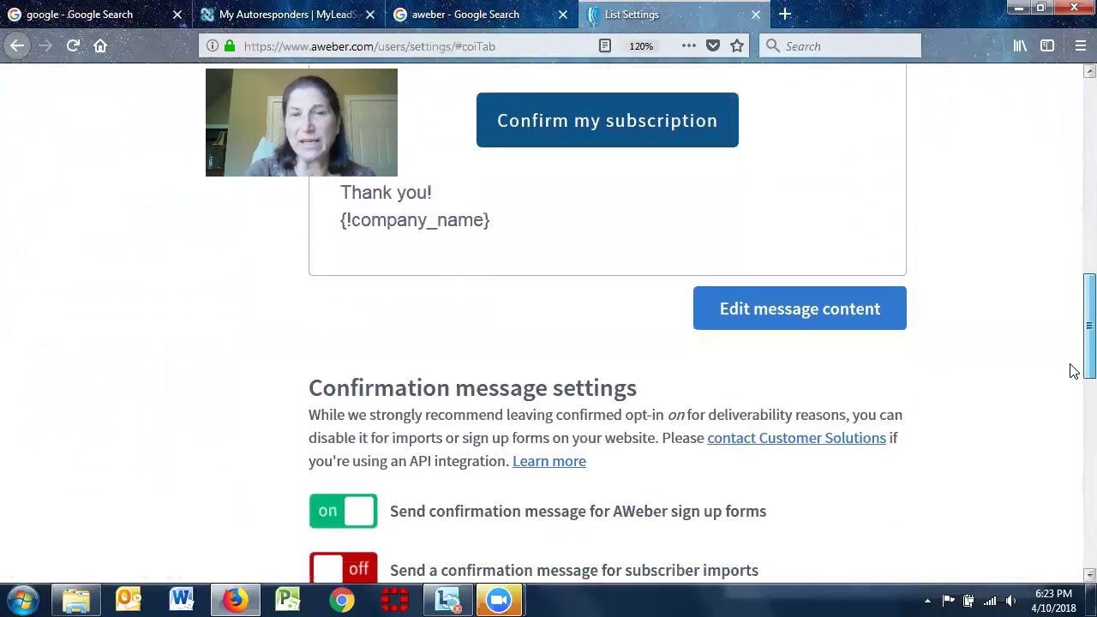
scroll(1070, 377, "down", 3)
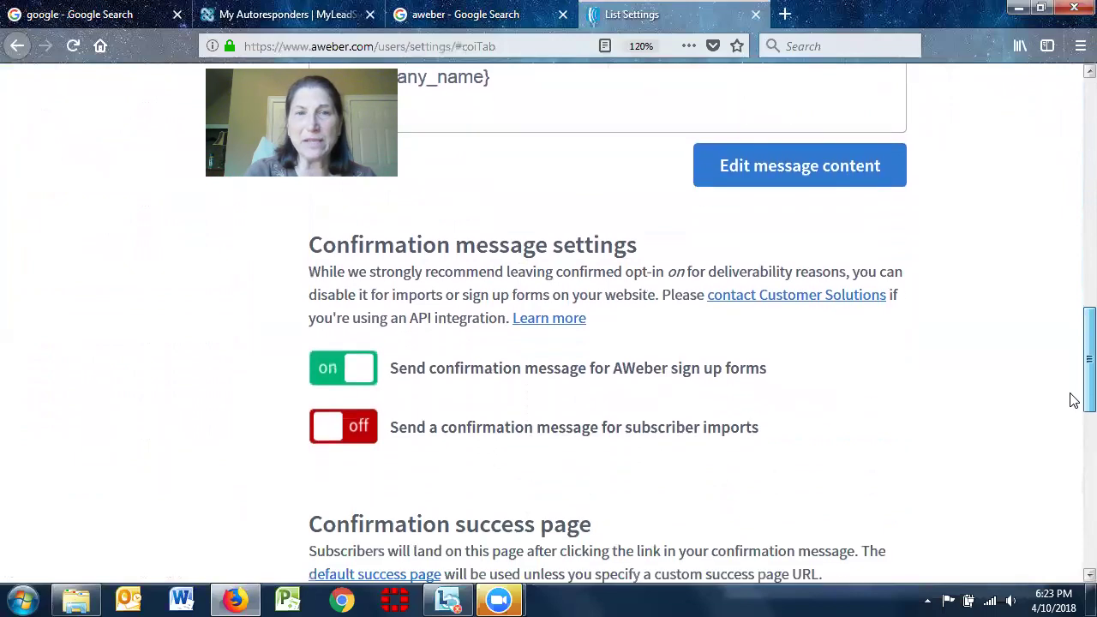
left_click(361, 372)
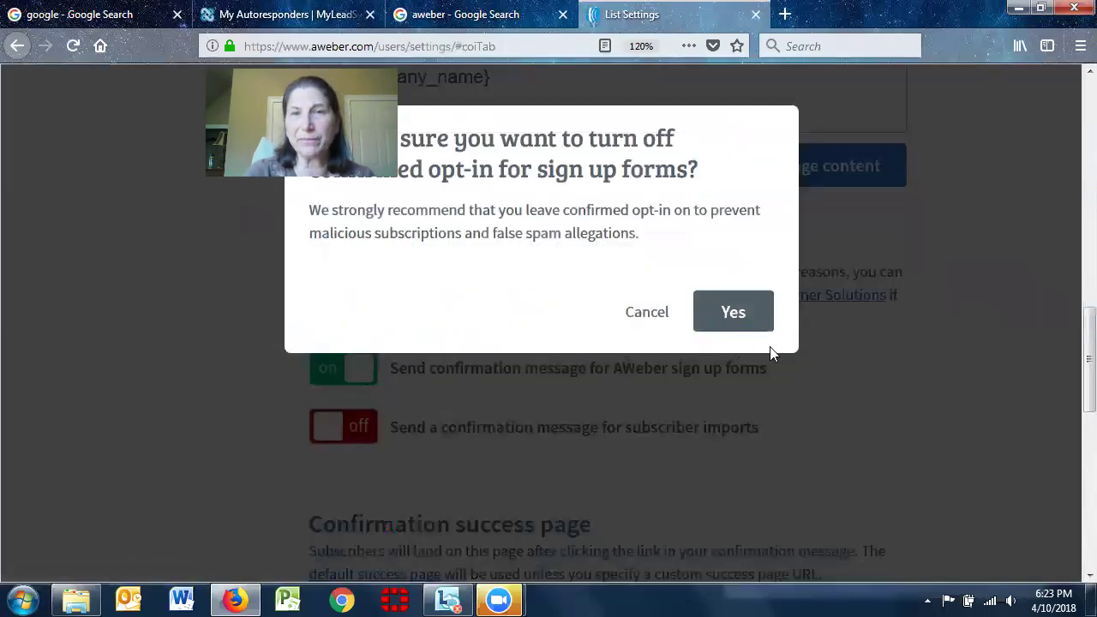
left_click(736, 314)
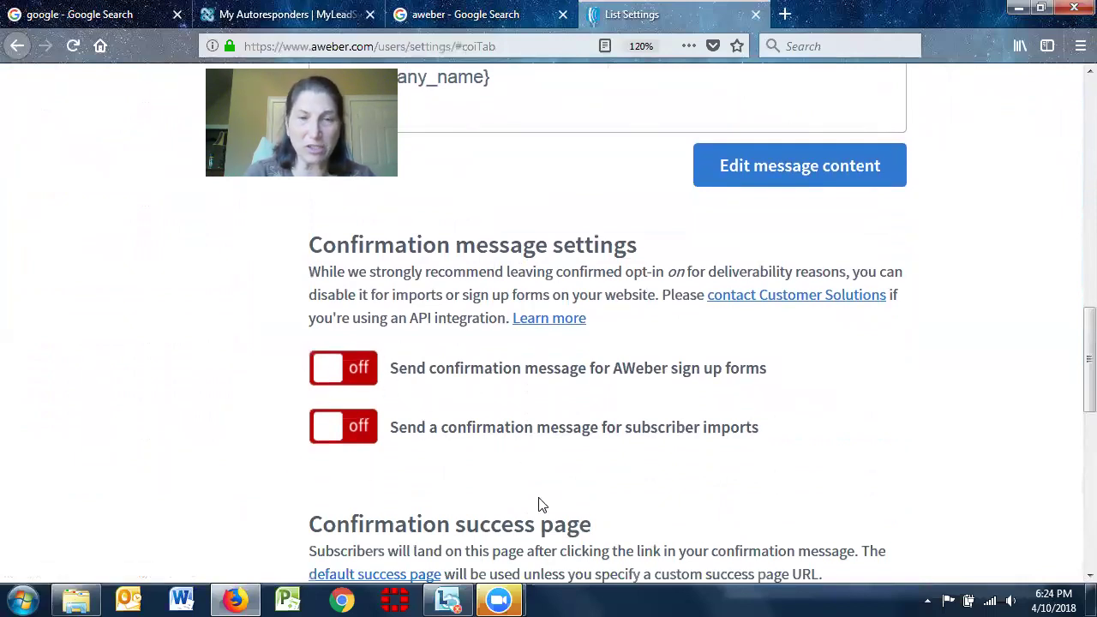
left_click_drag(1071, 334, 1072, 450)
left_click(406, 315)
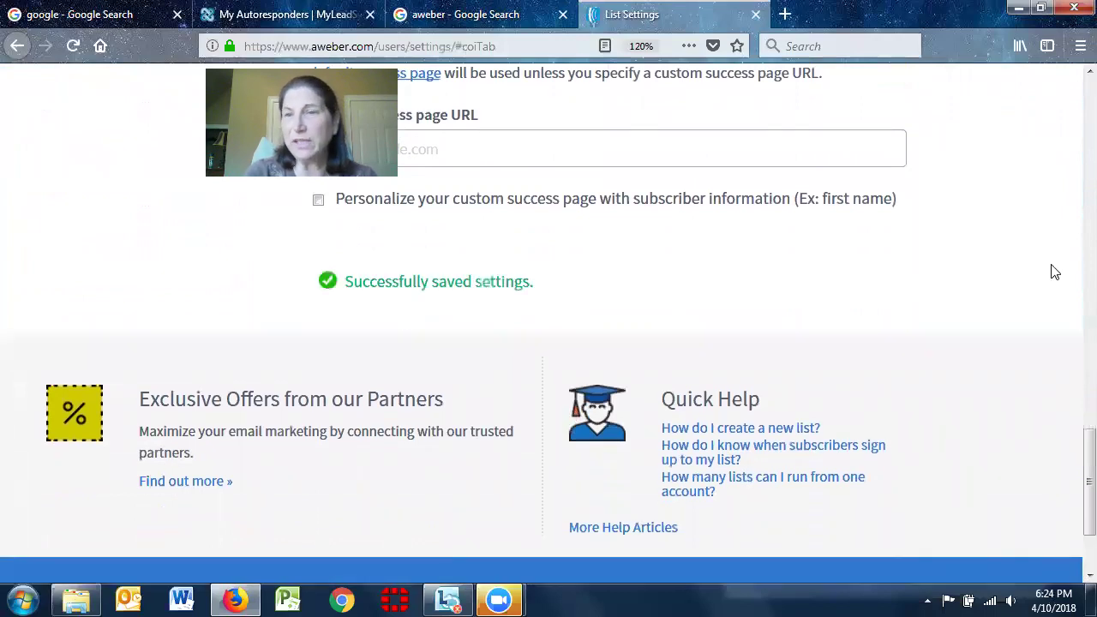
left_click_drag(1070, 436, 1070, 85)
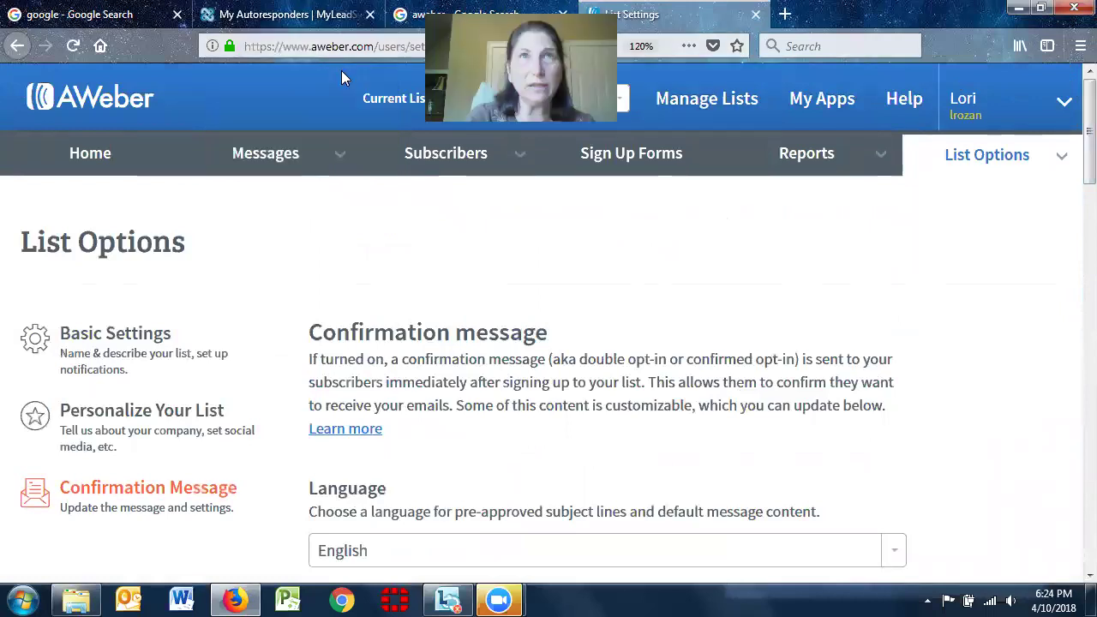
Browse the Messages menu, visiting Legacy Follow Up Series and then Drafts
left_click(284, 163)
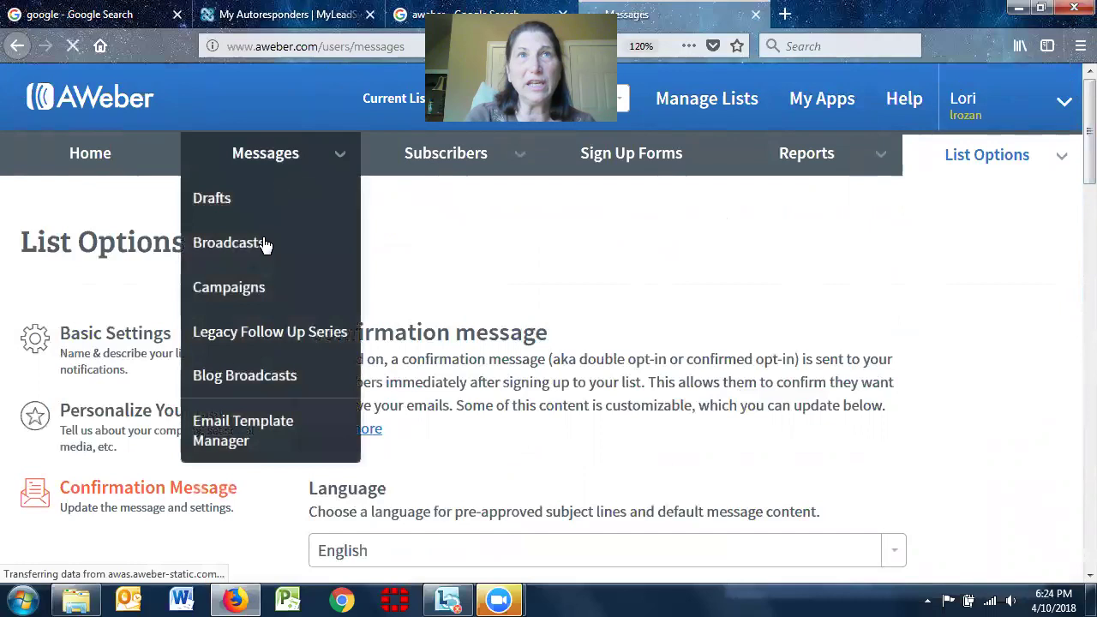
mouse_move(274, 183)
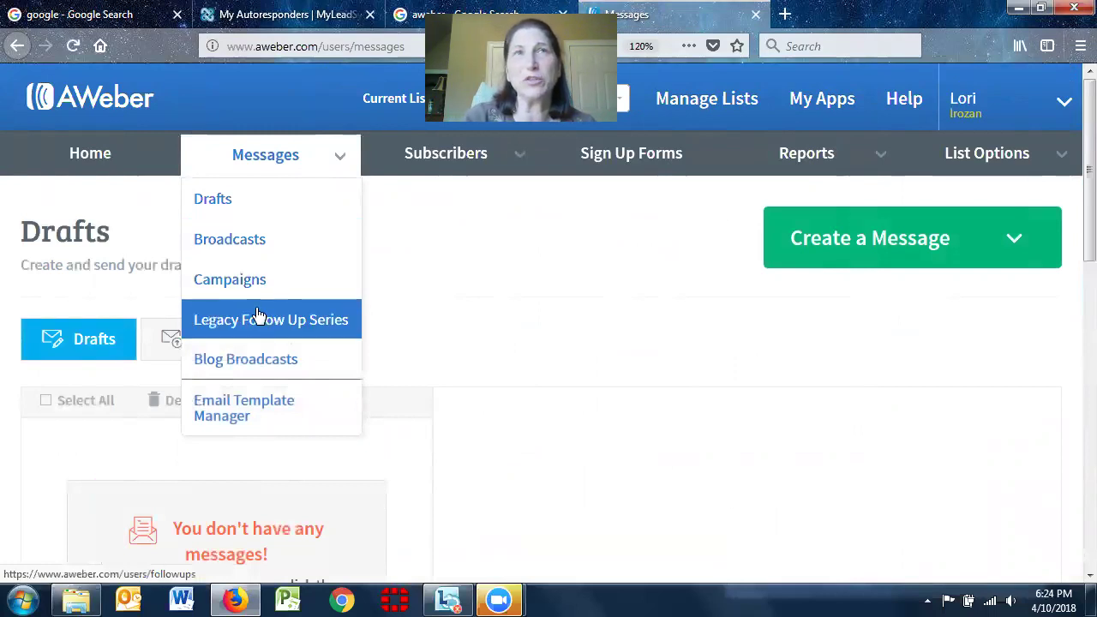
left_click(262, 320)
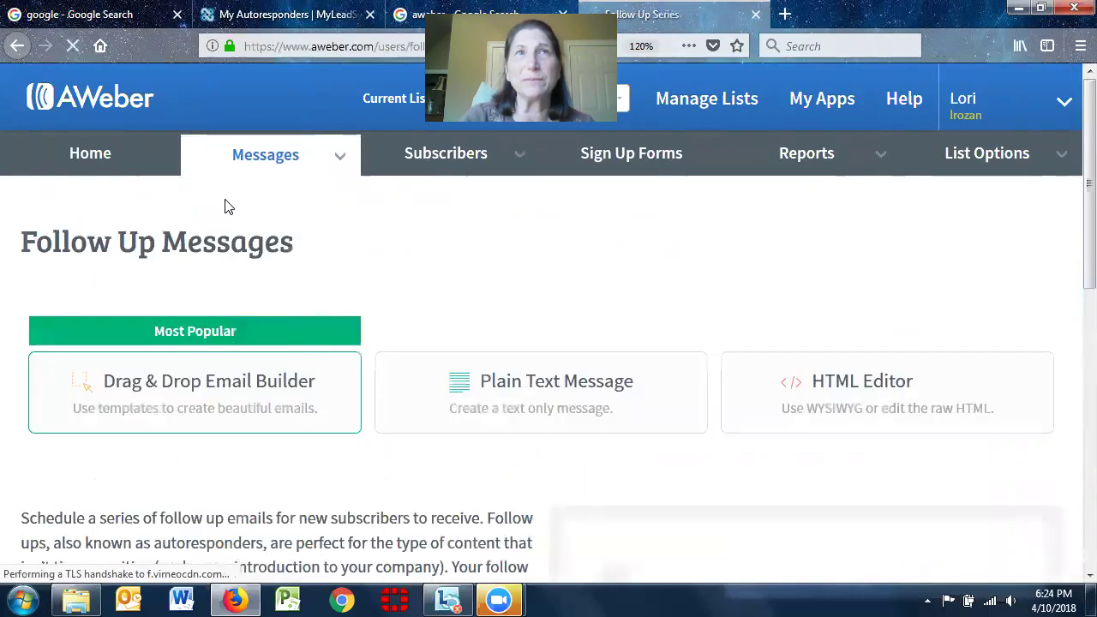
left_click(211, 206)
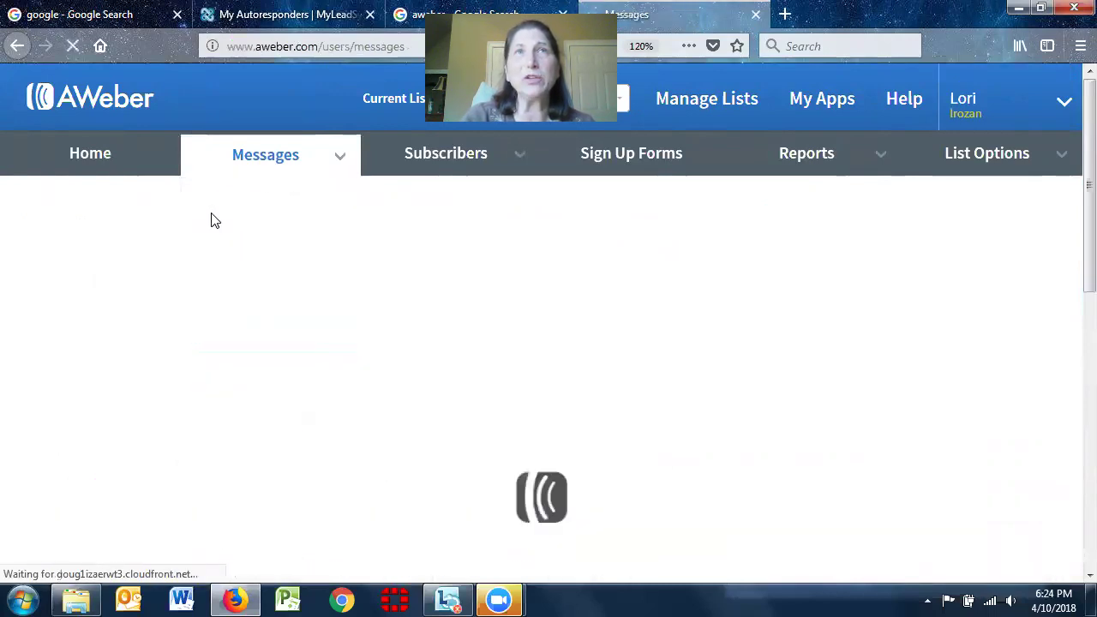
mouse_move(274, 152)
left_click(236, 214)
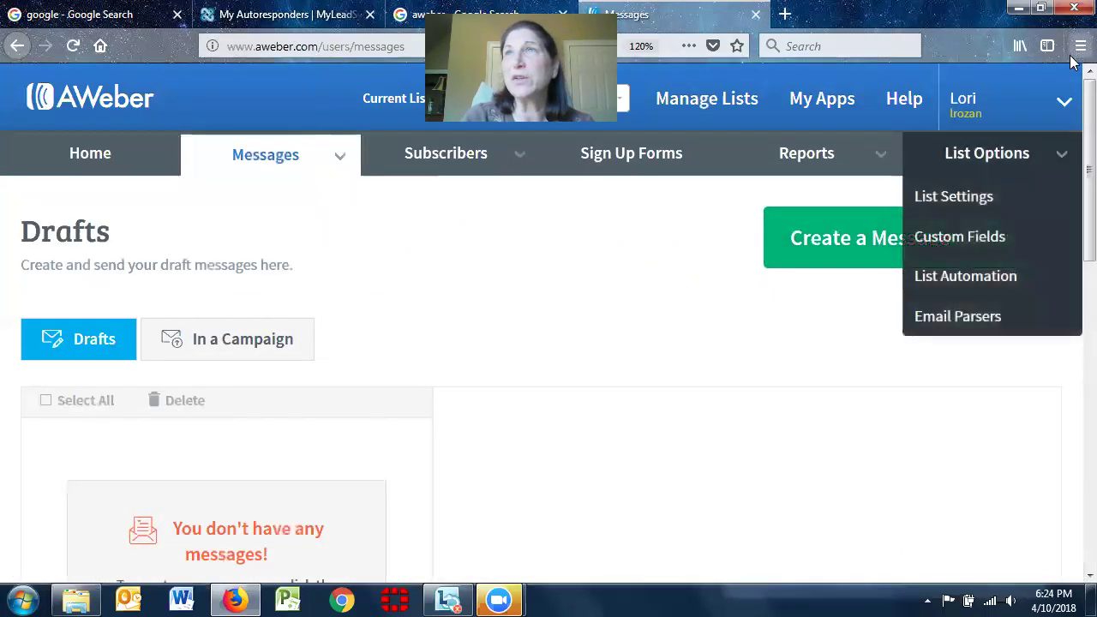
Switch the current list to DMO Template and open its Legacy Follow Up Series
left_click(622, 101)
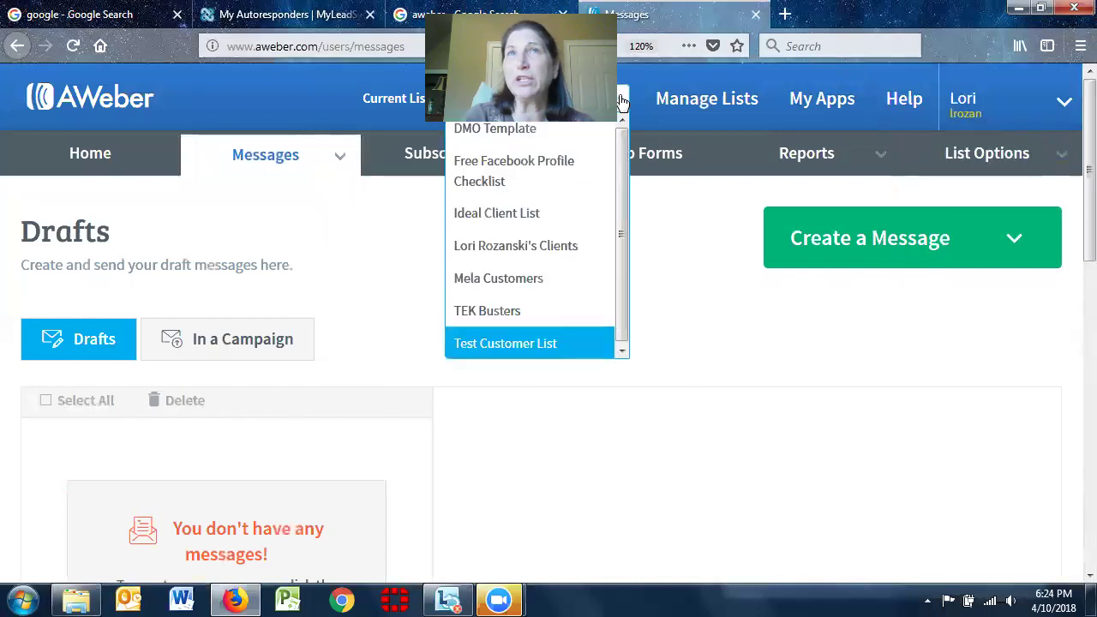
left_click(492, 130)
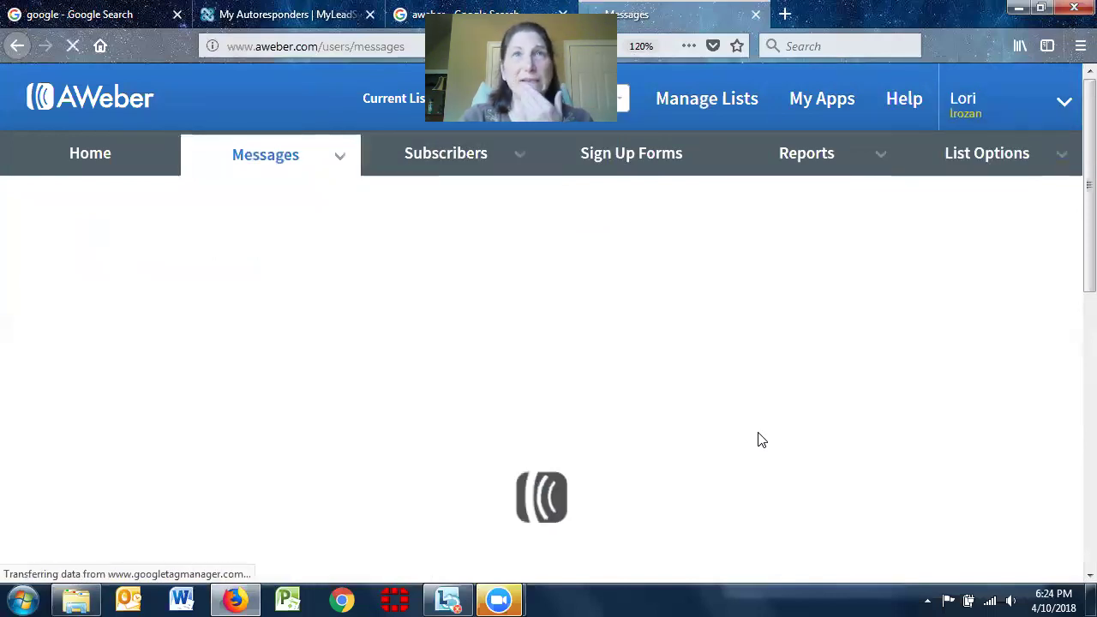
scroll(1071, 196, "down", 3)
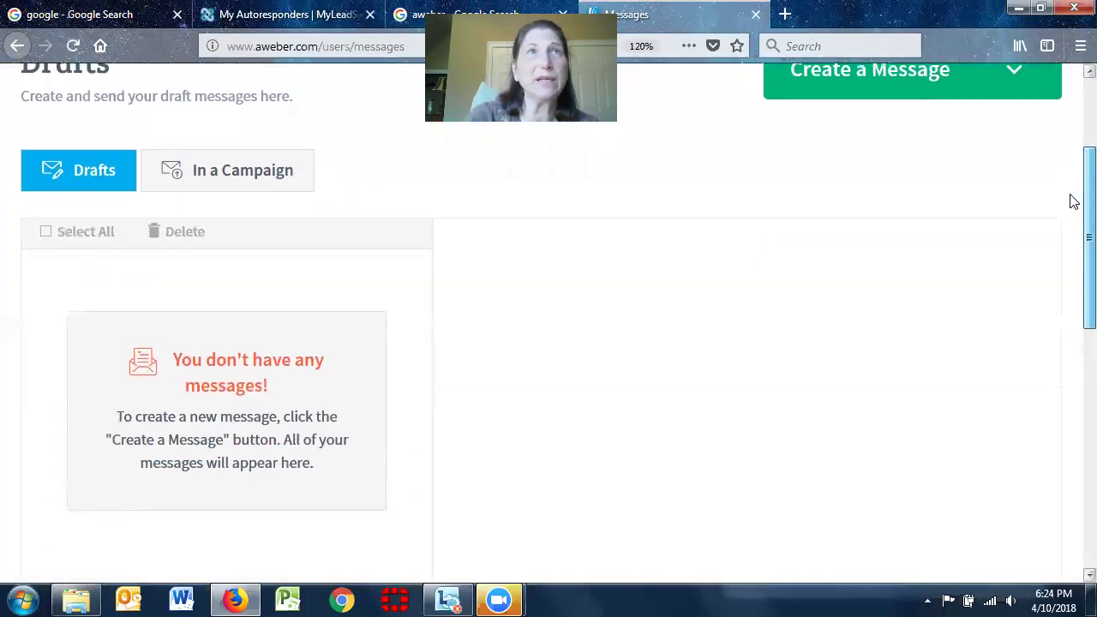
scroll(1071, 137, "up", 3)
mouse_move(326, 174)
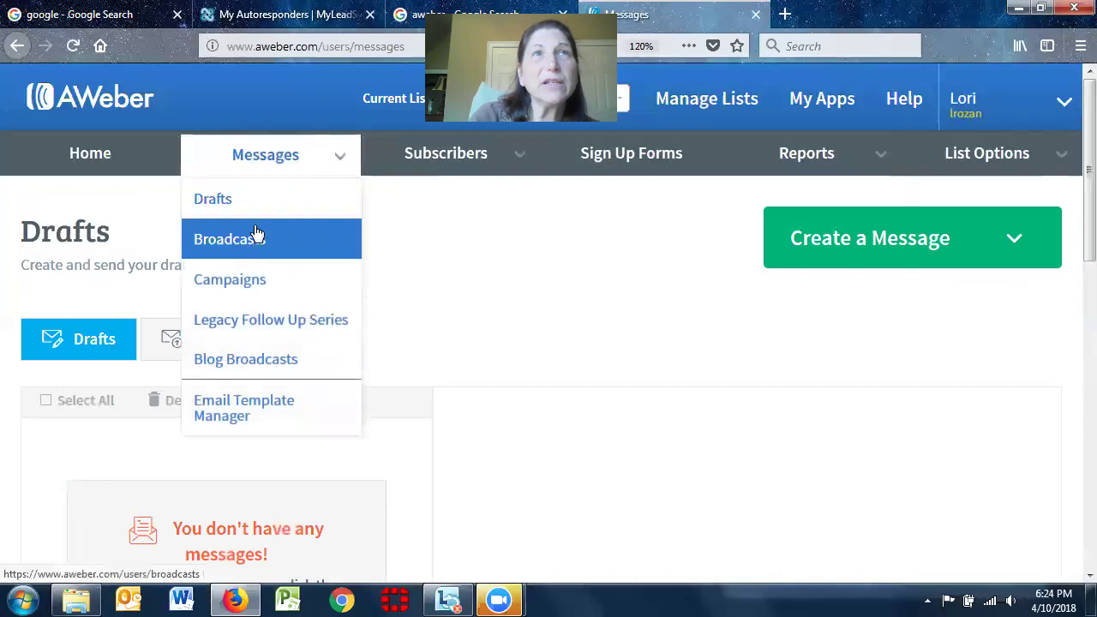
left_click(251, 315)
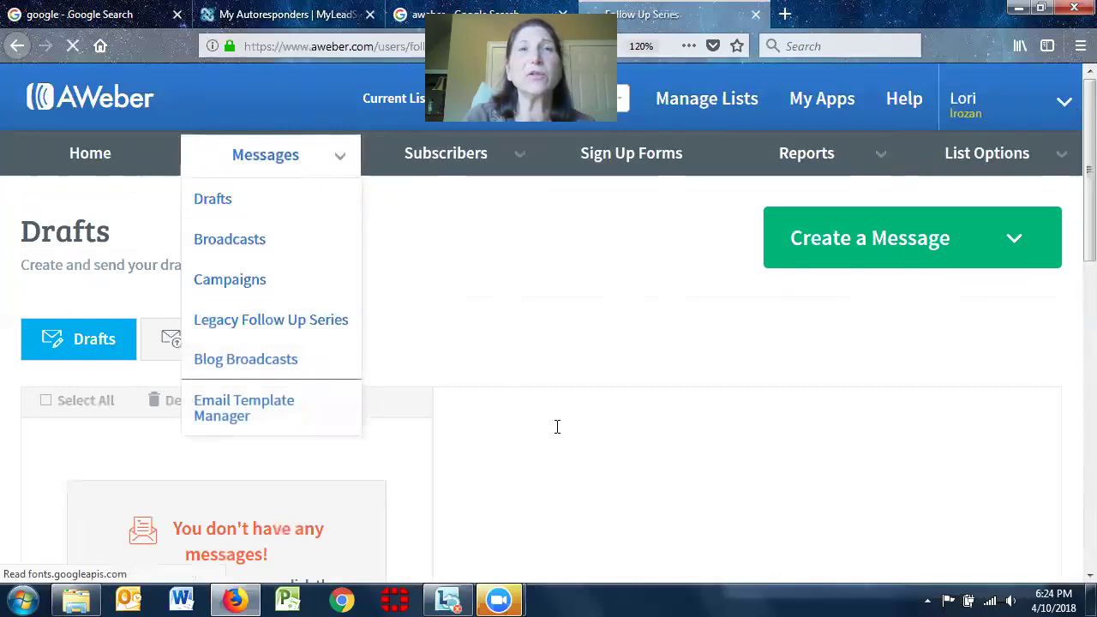
scroll(1071, 258, "down", 3)
scroll(1070, 323, "up", 3)
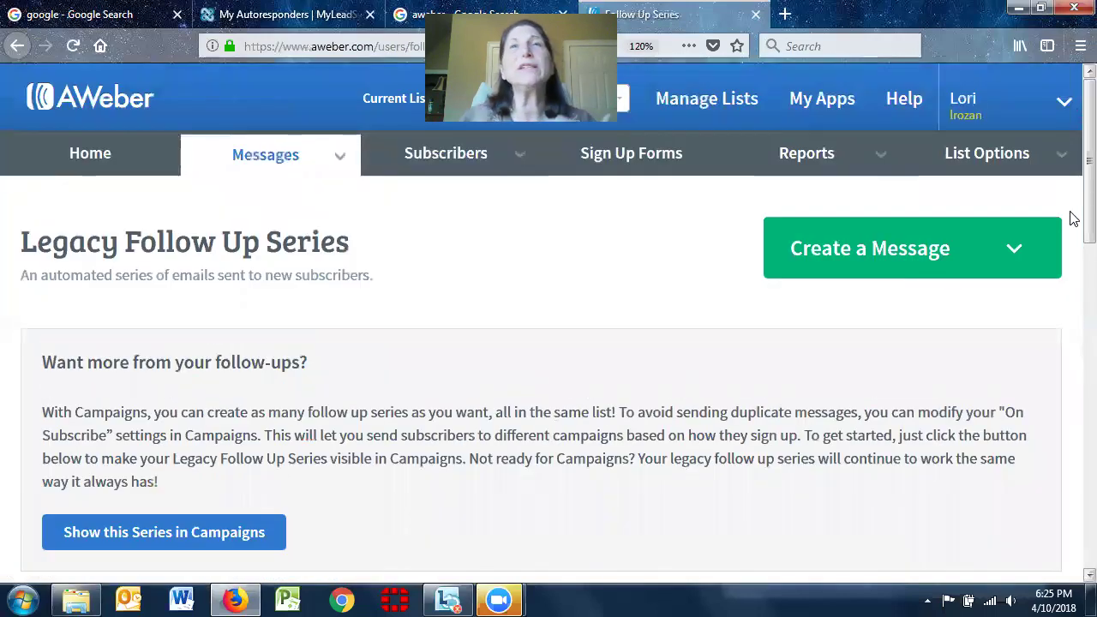
Copy the 'Welcome {!firstname_fix} - Here's Your DMO Te…' message to drafts and view Drafts
scroll(1074, 219, "down", 3)
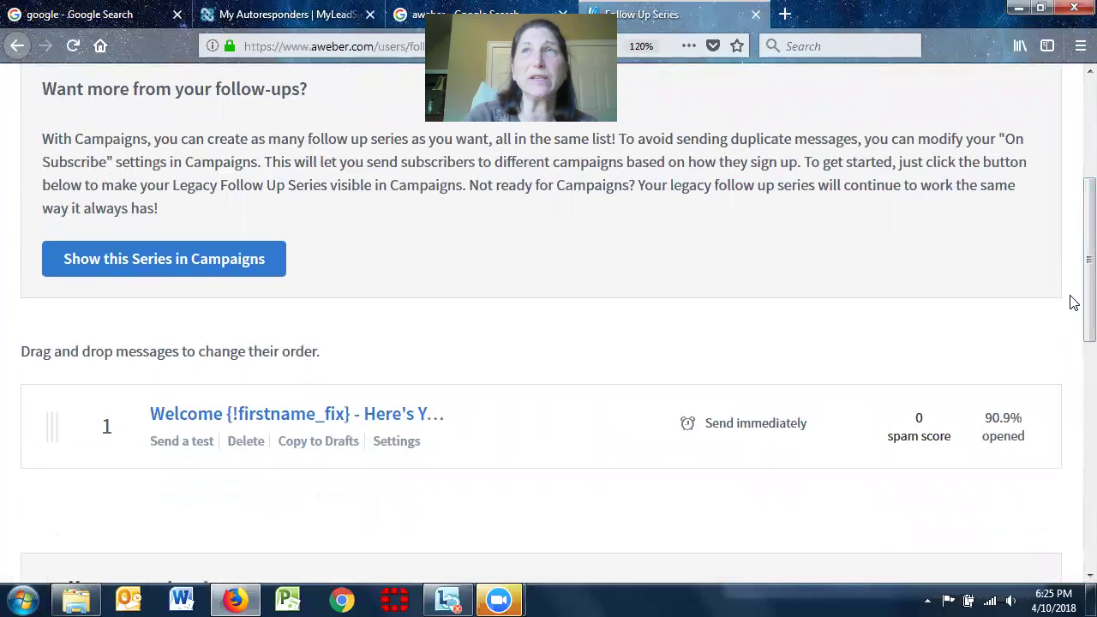
scroll(1072, 261, "up", 1)
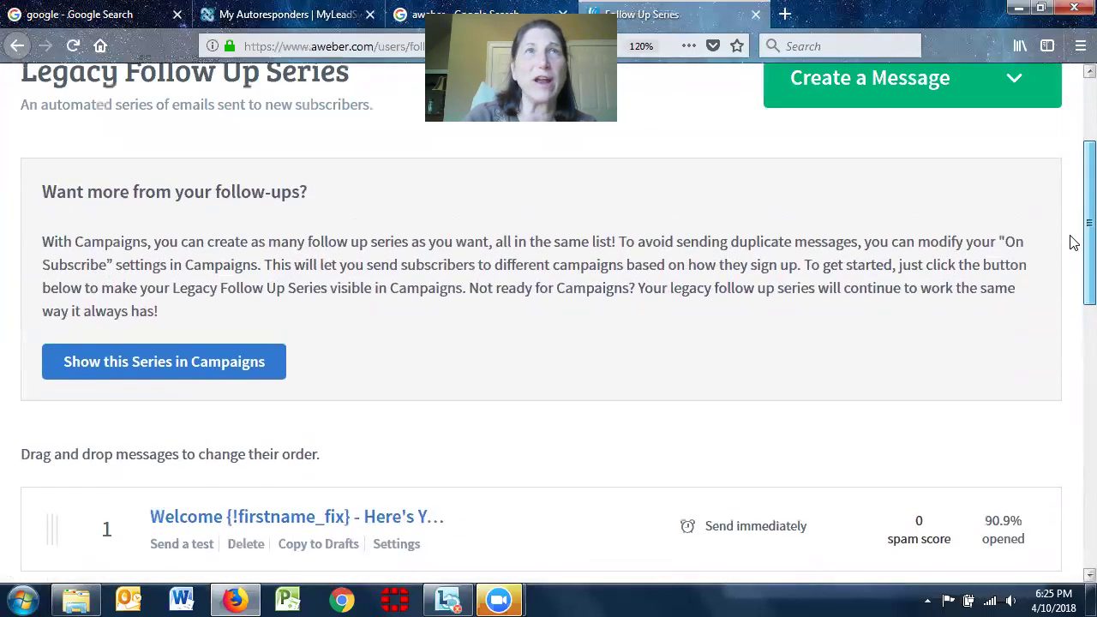
scroll(1072, 257, "down", 2)
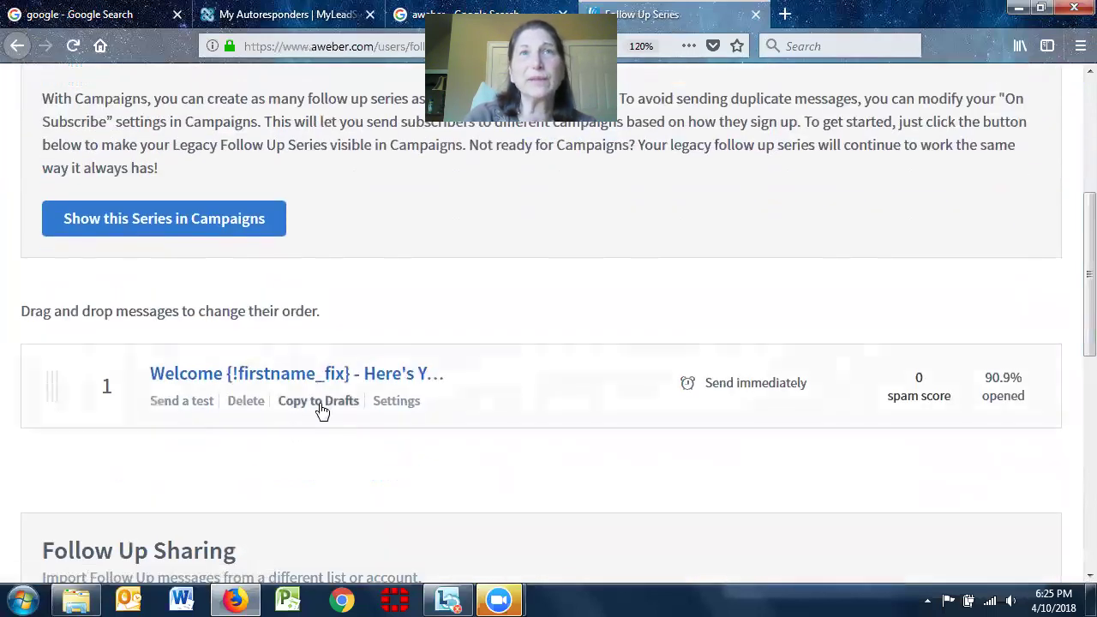
left_click(318, 406)
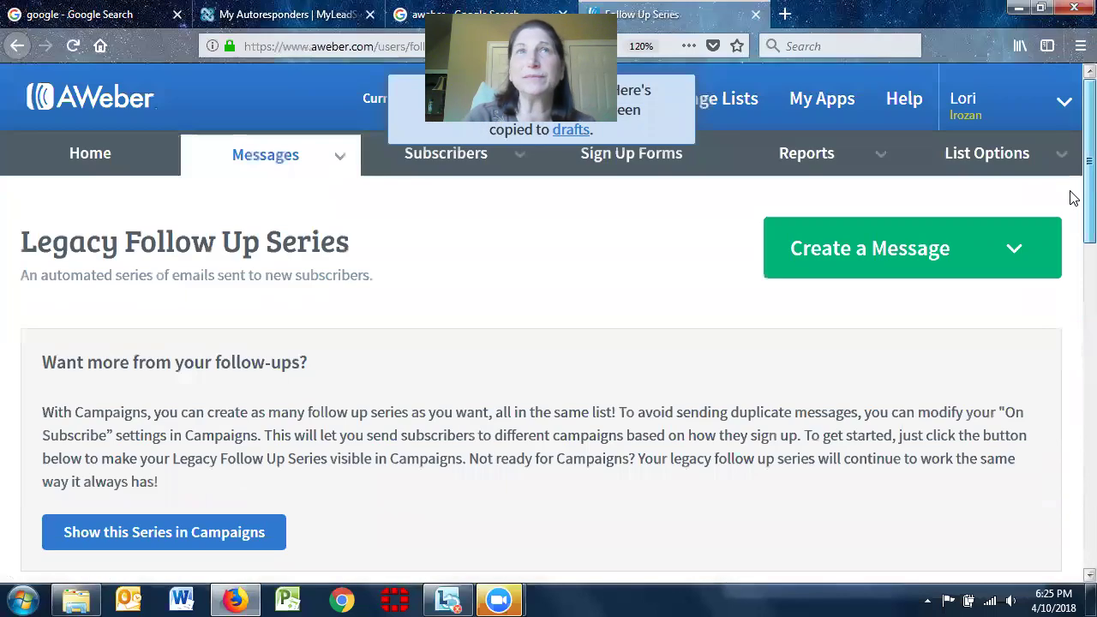
left_click(247, 200)
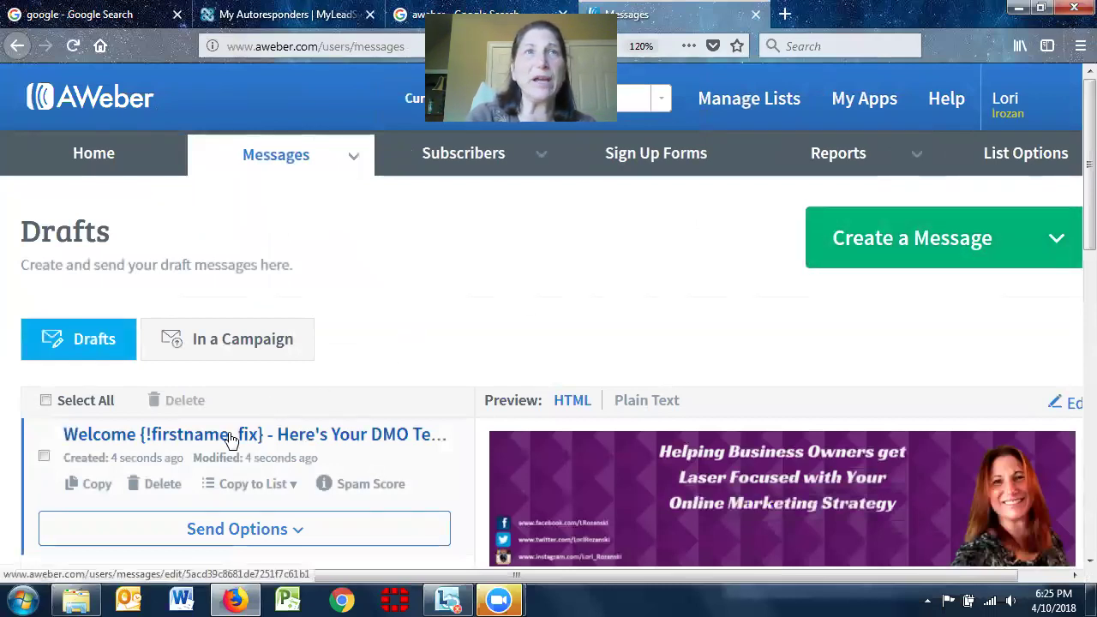
Open the Welcome draft in the editor and drag part of the Things to consider heading into the greeting
left_click(434, 446)
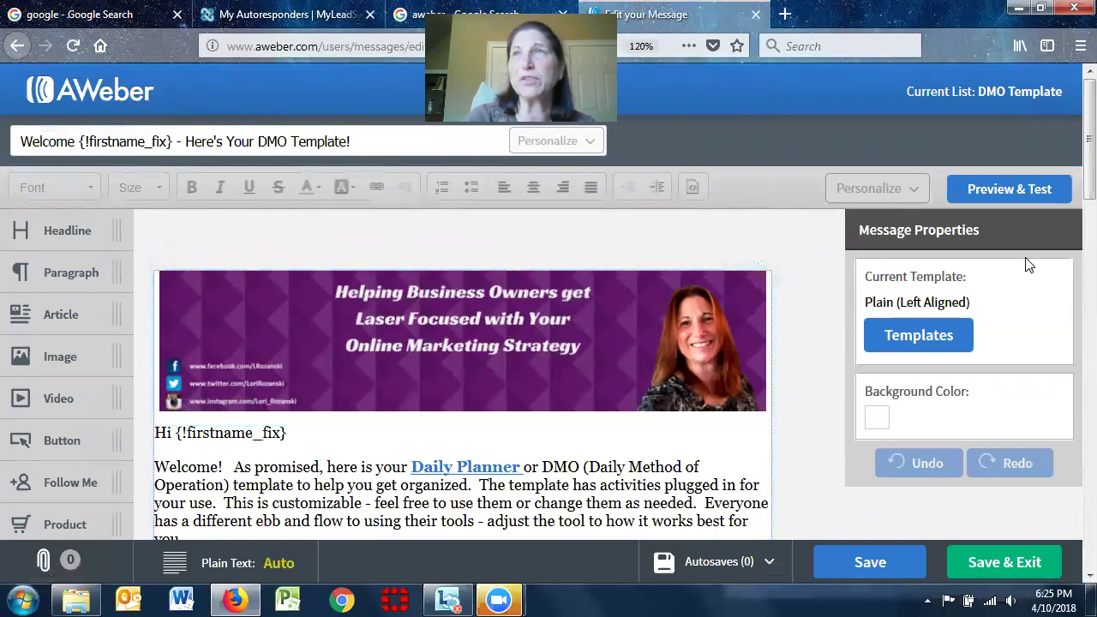
scroll(1072, 147, "down", 3)
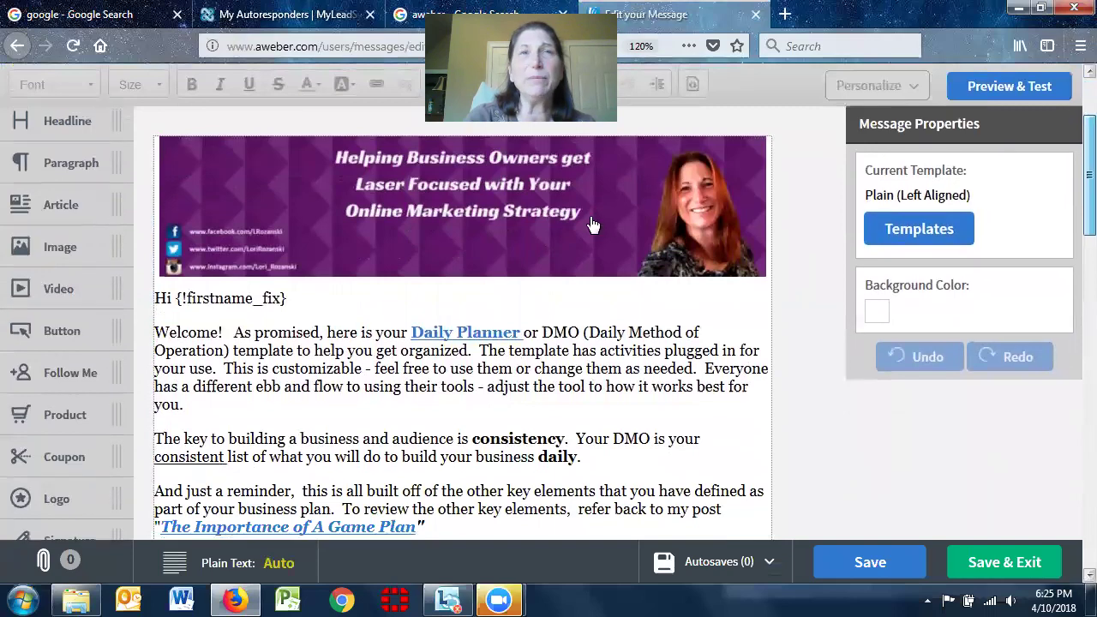
left_click_drag(210, 299, 624, 559)
scroll(1071, 175, "down", 5)
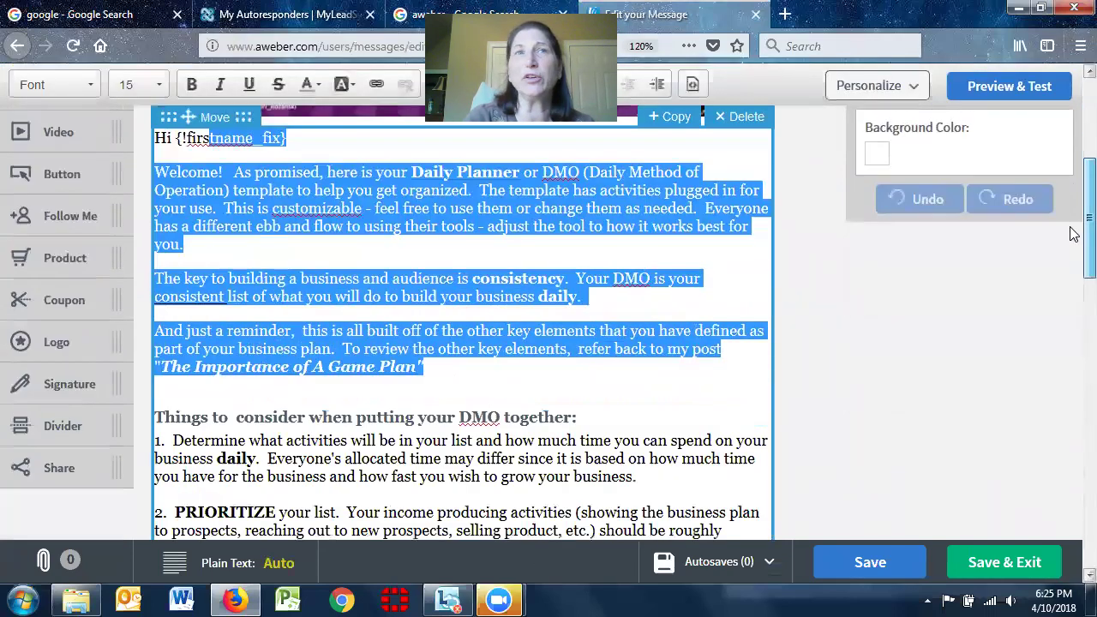
left_click_drag(302, 225, 300, 275)
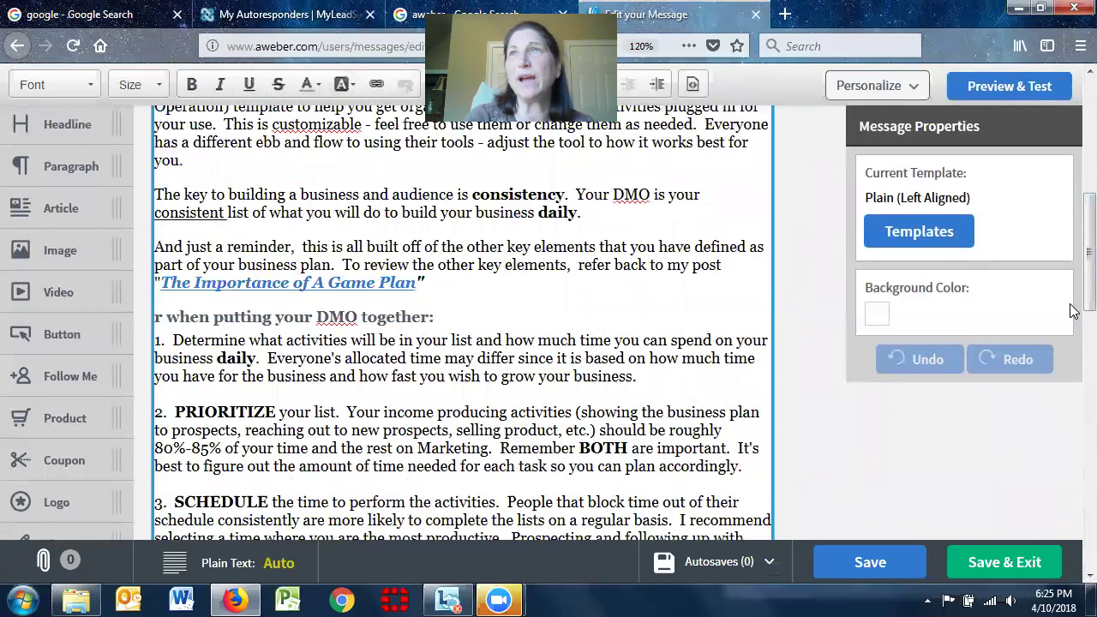
Scroll through the Welcome message to review the DMO planner text, bonus link and signature
scroll(1070, 313, "down", 2)
scroll(1069, 221, "up", 4)
scroll(1069, 221, "up", 1)
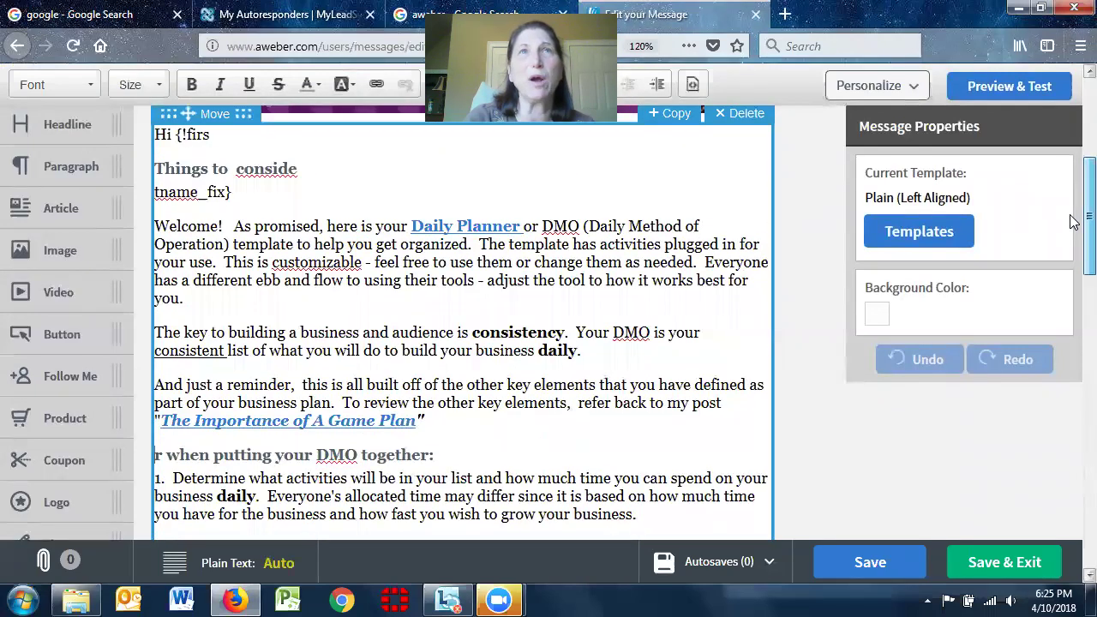
scroll(1071, 232, "down", 9)
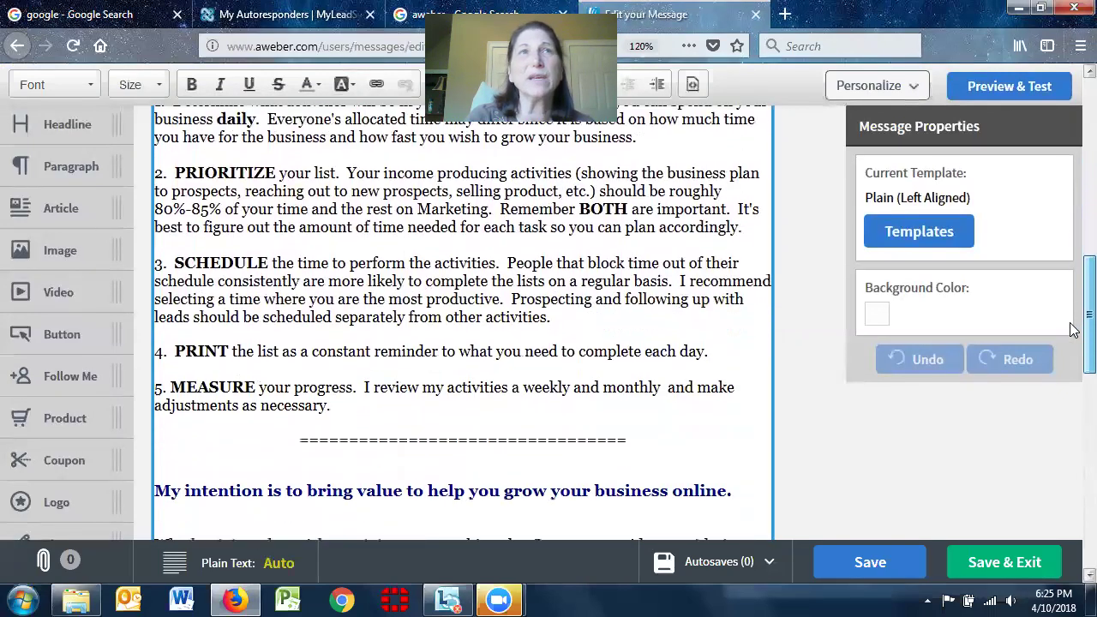
scroll(1070, 332, "down", 7)
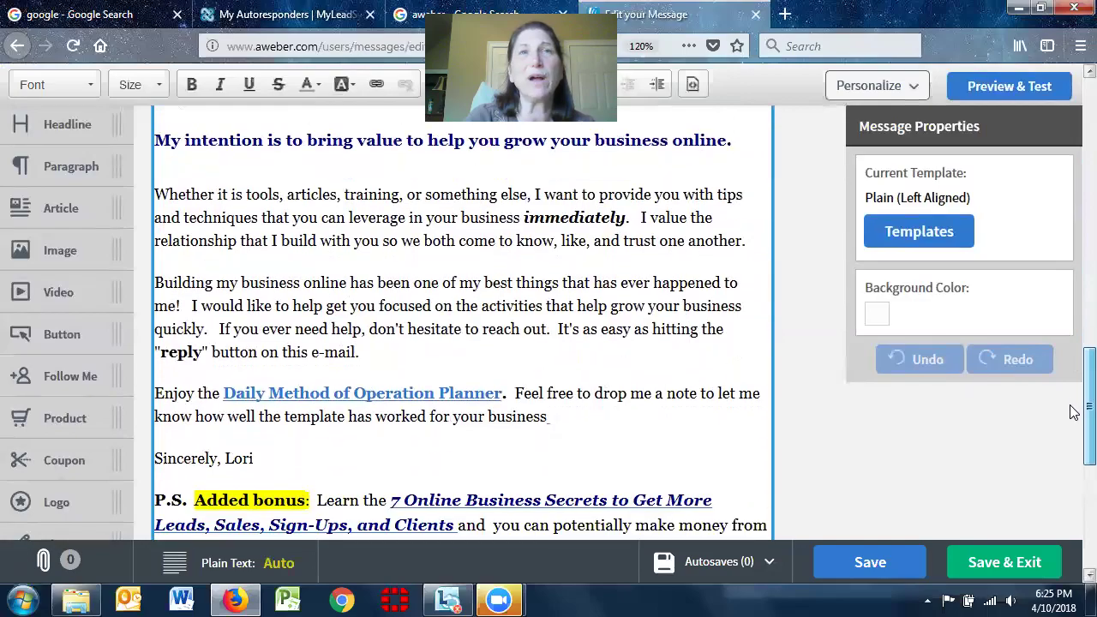
scroll(1071, 428, "down", 2)
scroll(1071, 386, "up", 10)
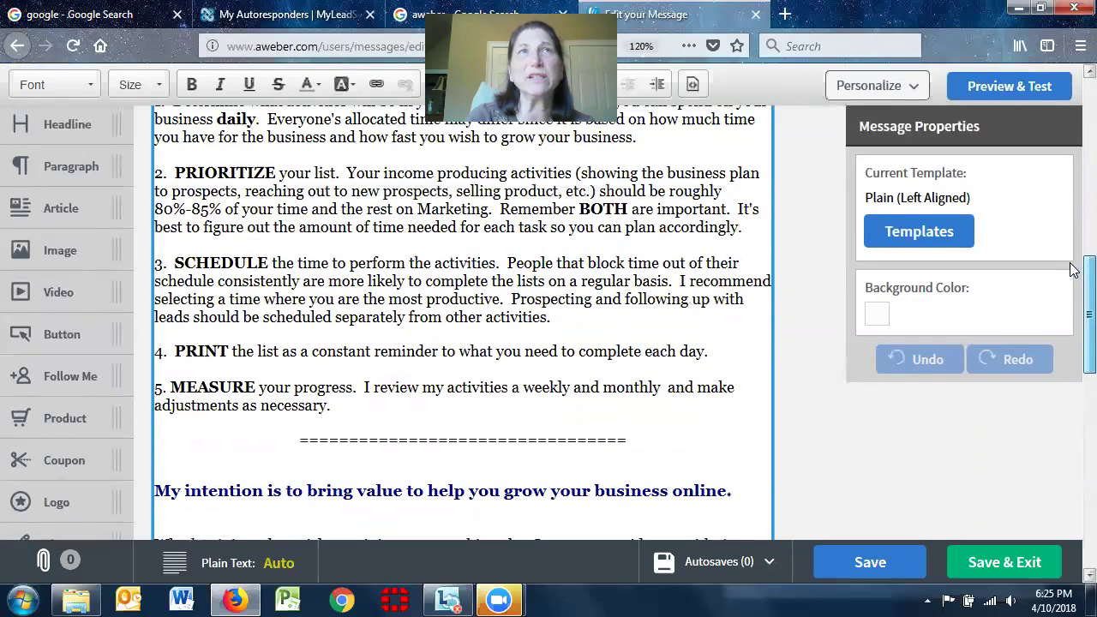
scroll(1072, 244, "up", 10)
scroll(1075, 394, "down", 20)
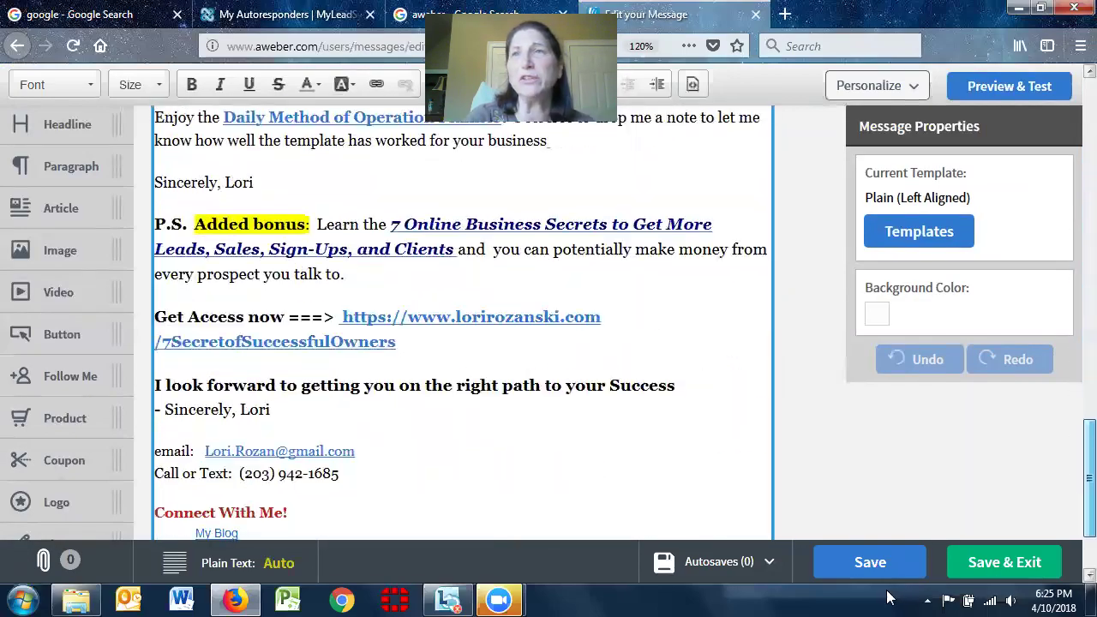
Return to the drafts list and run Spam Score on the Welcome draft, which scores 0
left_click(15, 47)
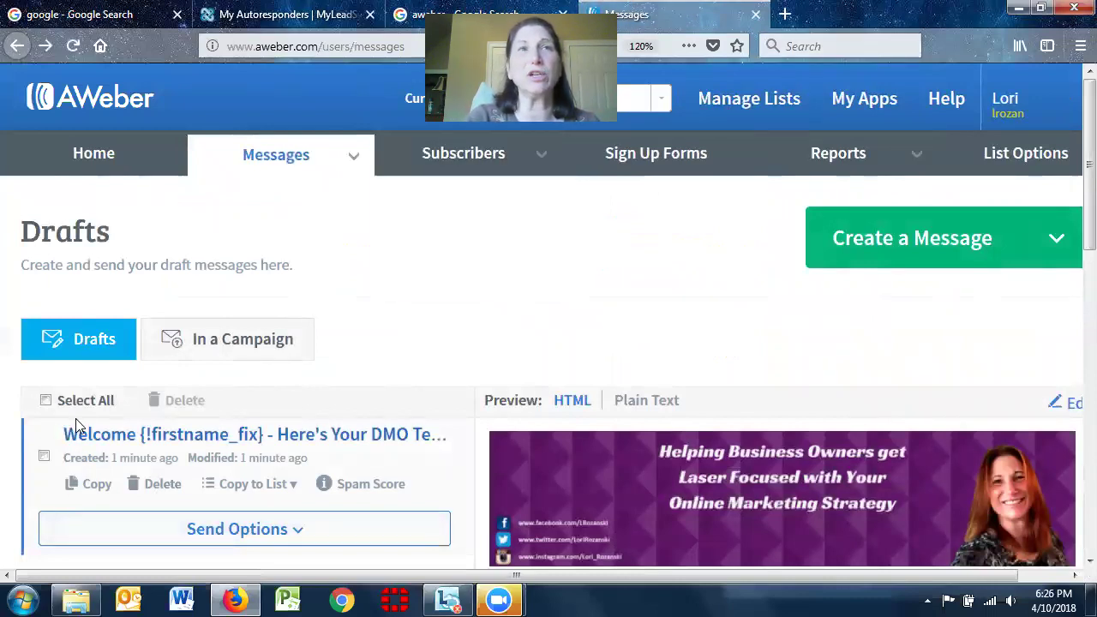
left_click(353, 485)
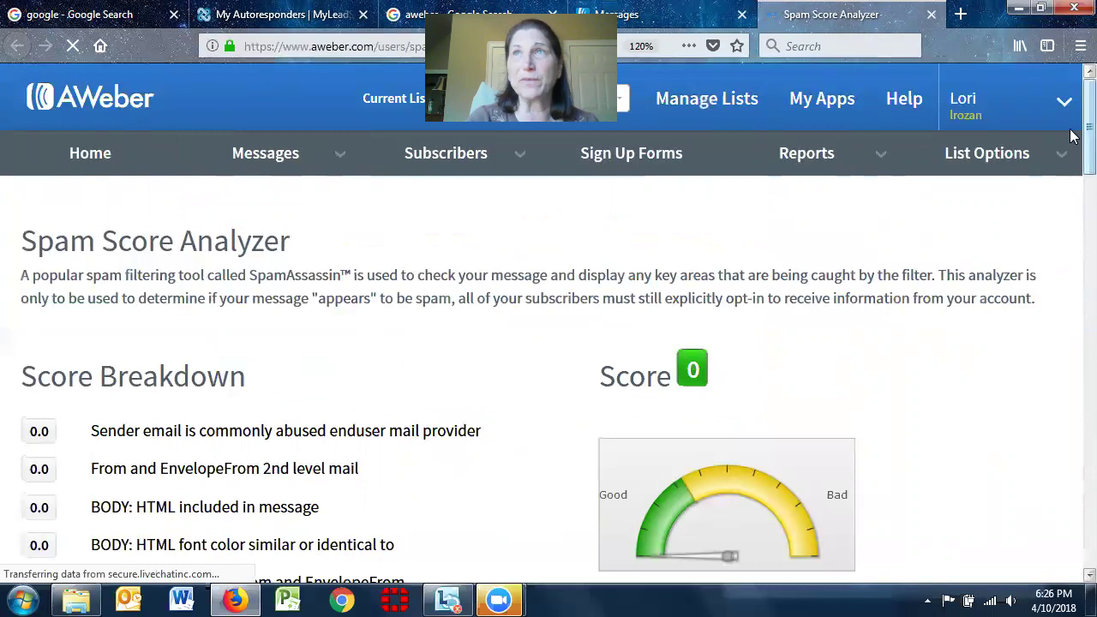
scroll(1073, 146, "down", 3)
scroll(1074, 177, "down", 1)
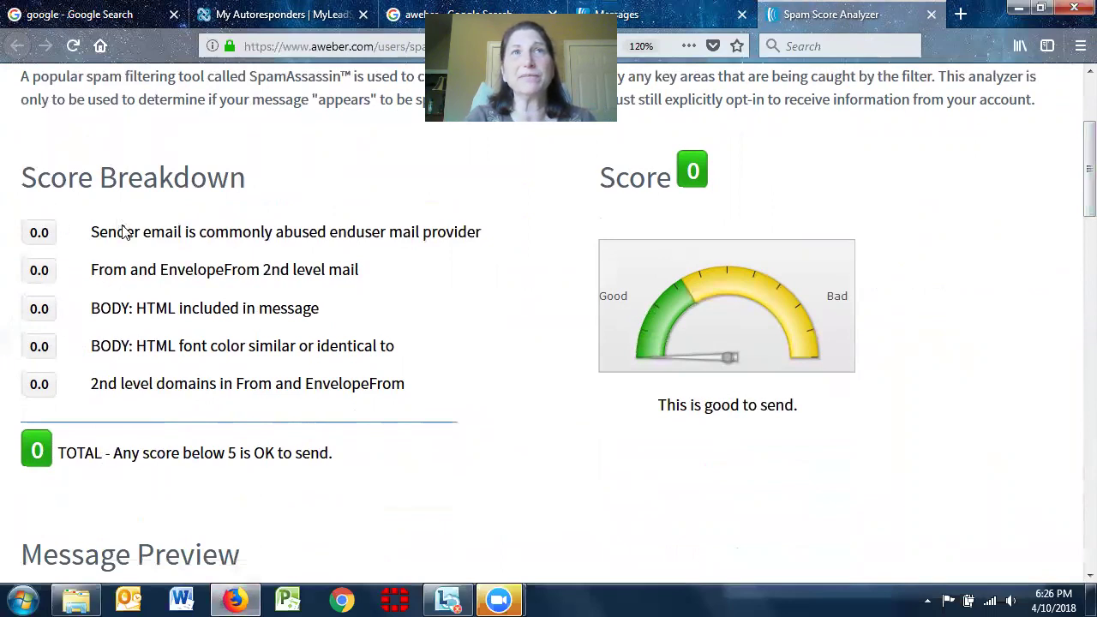
left_click_drag(91, 234, 427, 384)
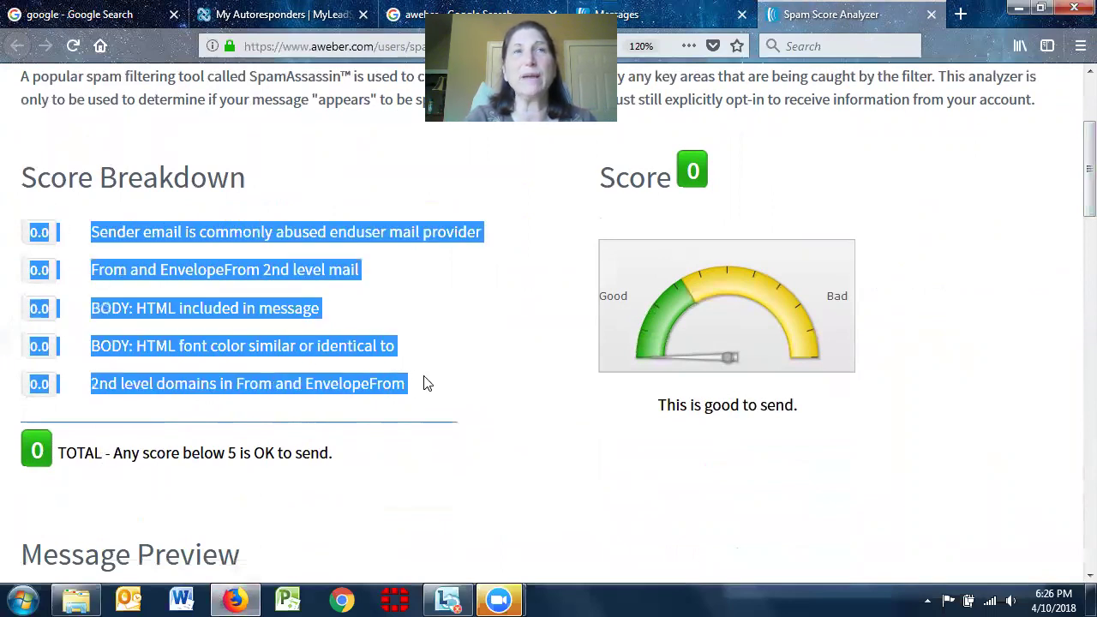
left_click(614, 458)
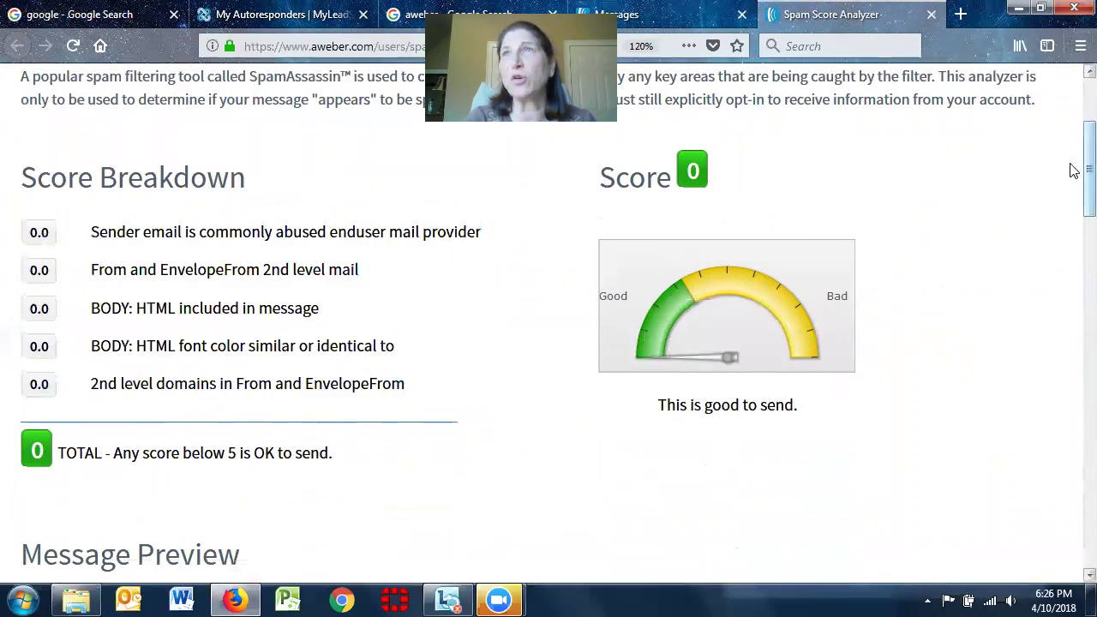
scroll(1074, 172, "up", 4)
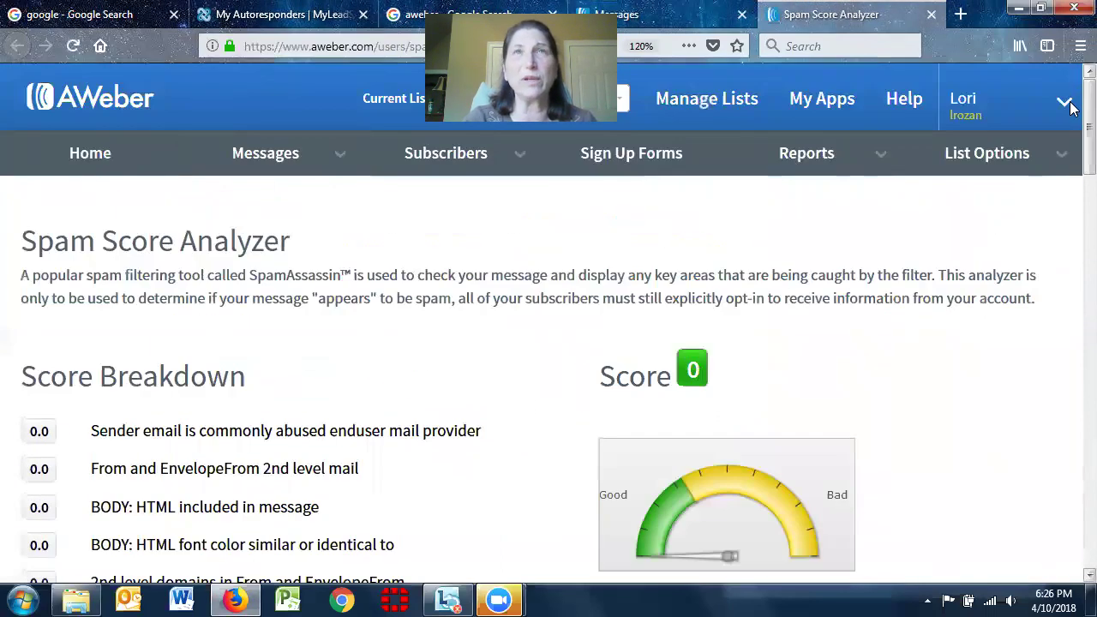
Return to the draft messages and reopen the Welcome draft for editing
mouse_move(289, 161)
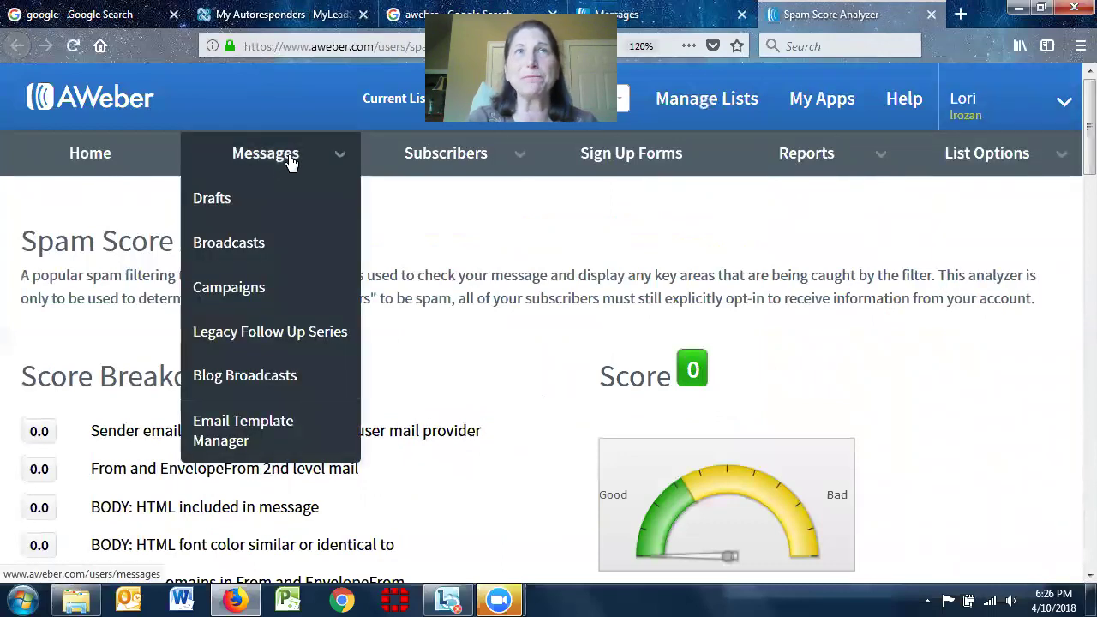
left_click(286, 217)
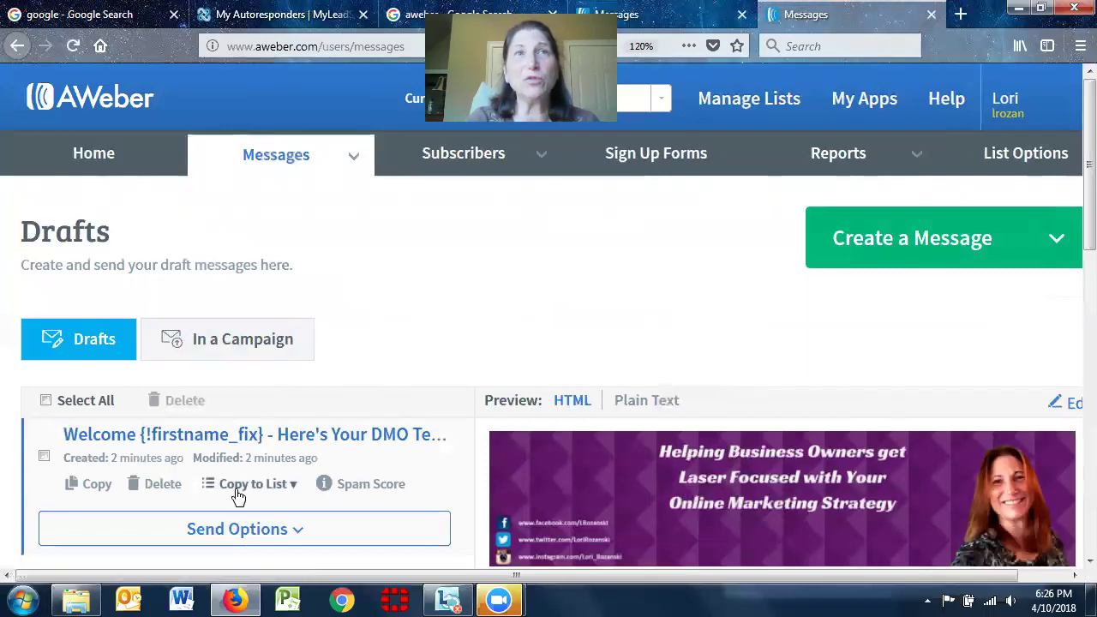
left_click(331, 435)
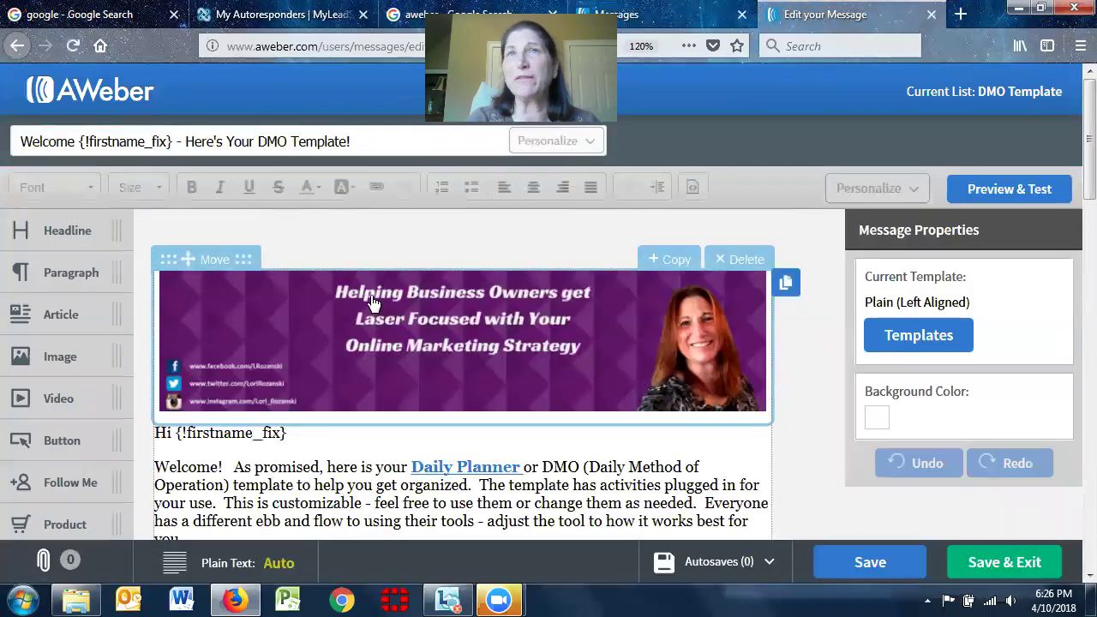
Preview the Welcome message, send two test copies, then exit the editor back to Drafts
left_click(1067, 196)
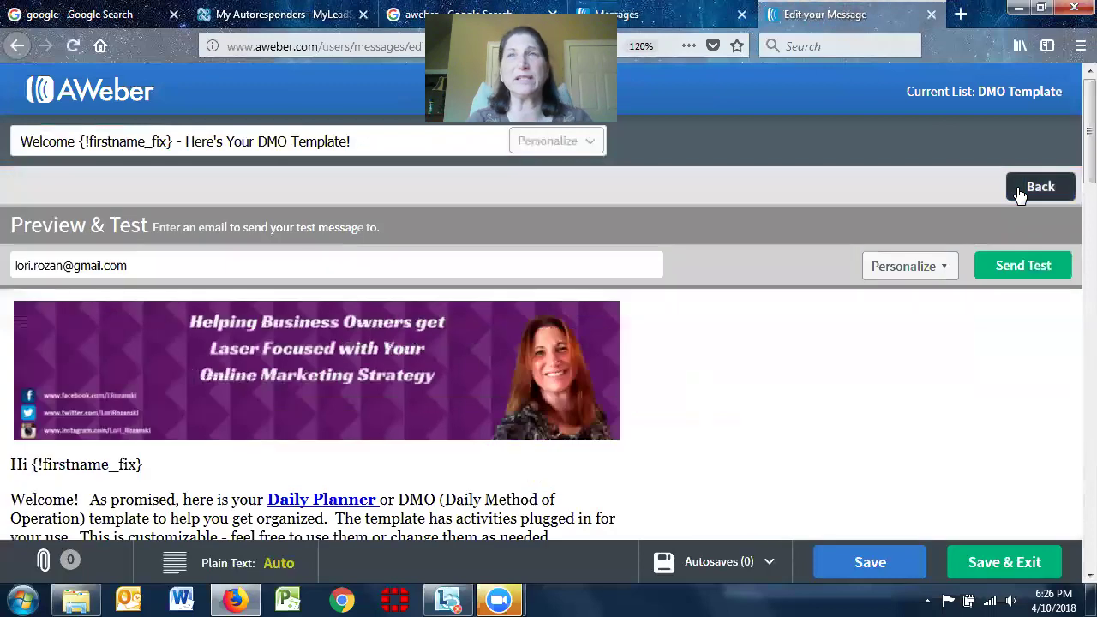
left_click(1023, 272)
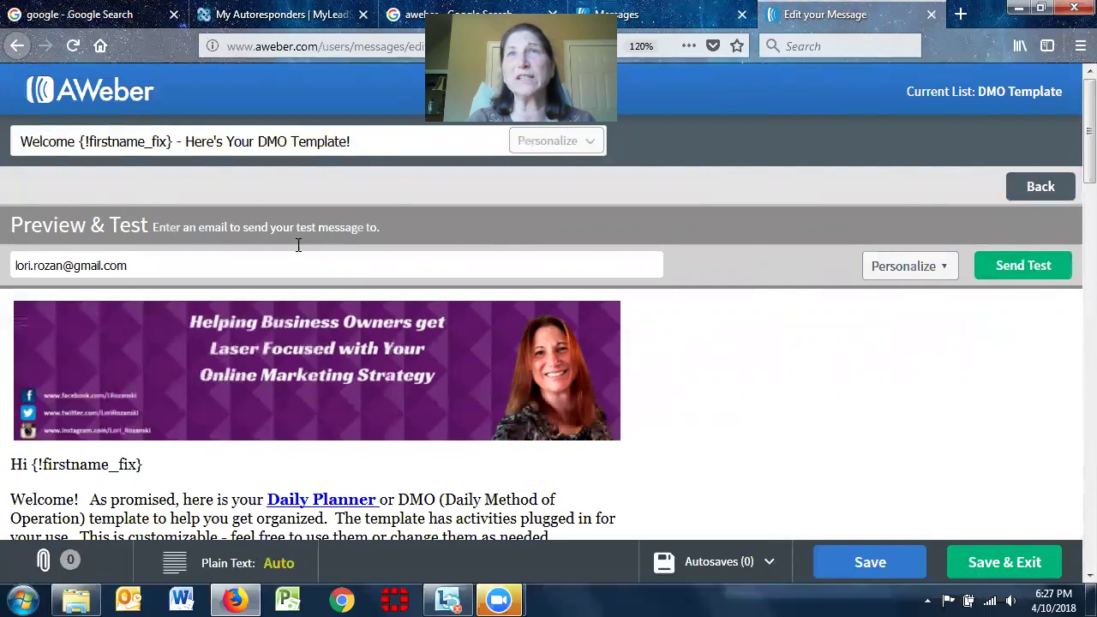
left_click(1024, 271)
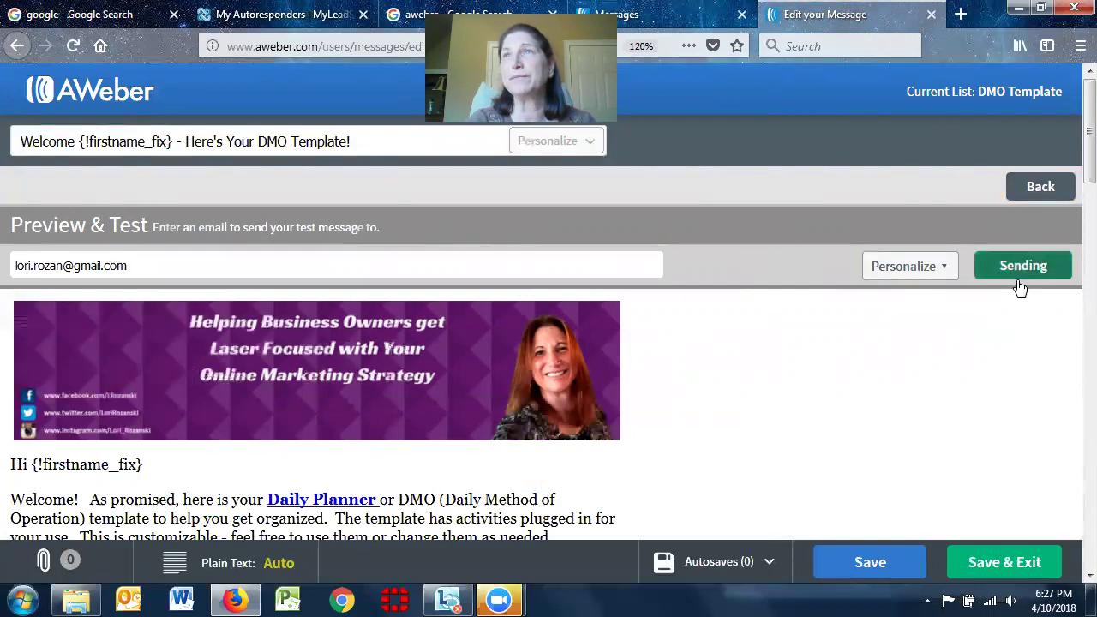
left_click(1040, 186)
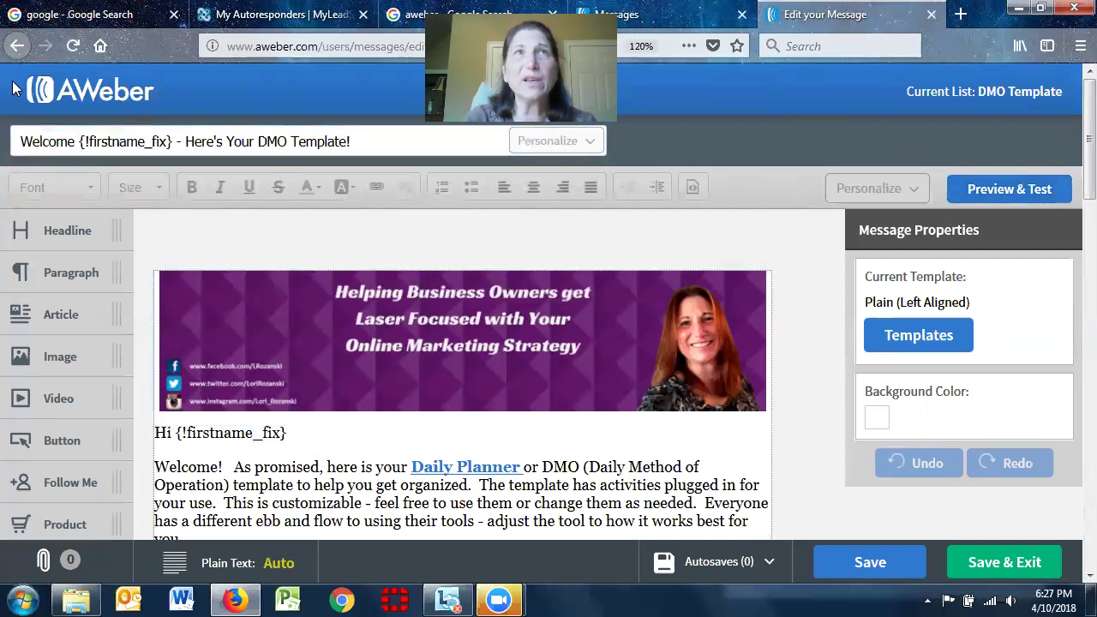
left_click(17, 47)
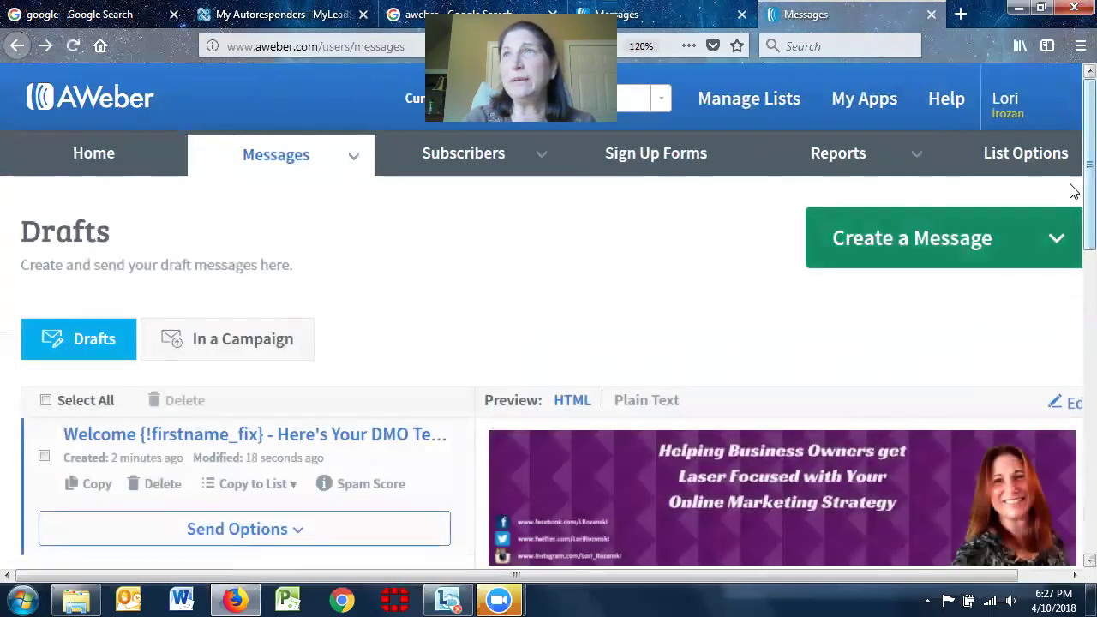
Use Copy to List on the Welcome draft to copy it to the Test Customer List
scroll(1073, 188, "down", 2)
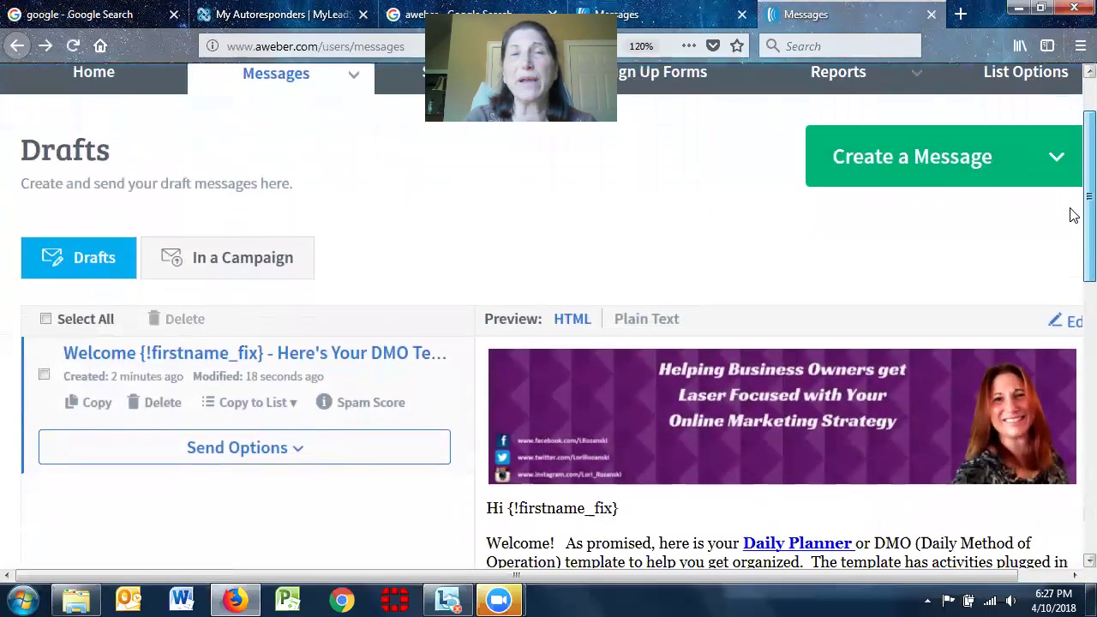
scroll(1073, 215, "down", 1)
scroll(1073, 171, "up", 3)
scroll(1073, 198, "down", 2)
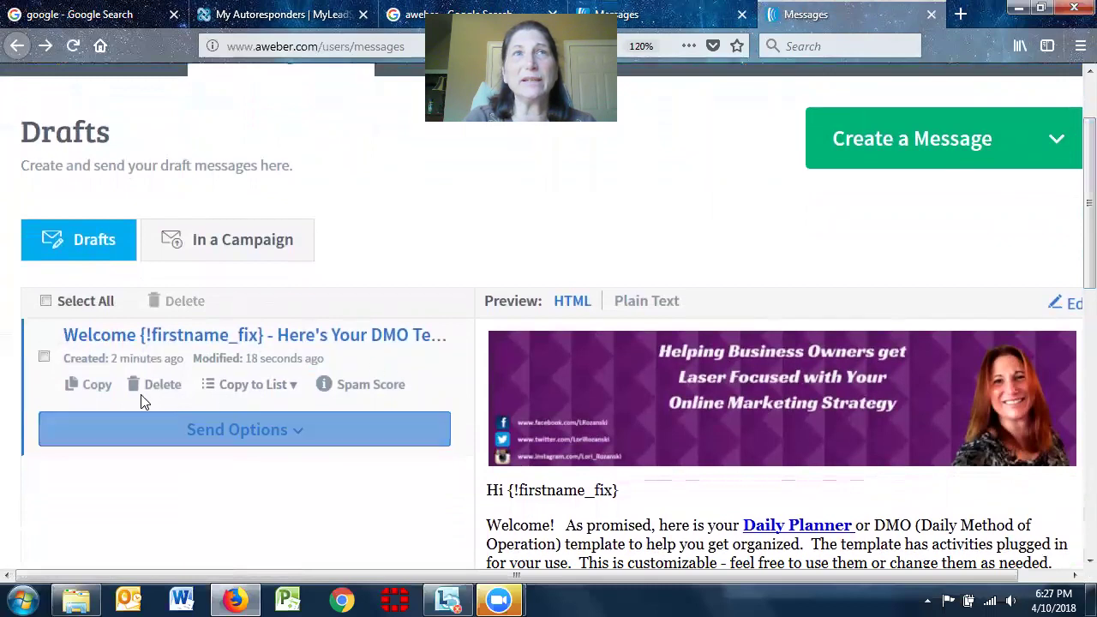
left_click(301, 434)
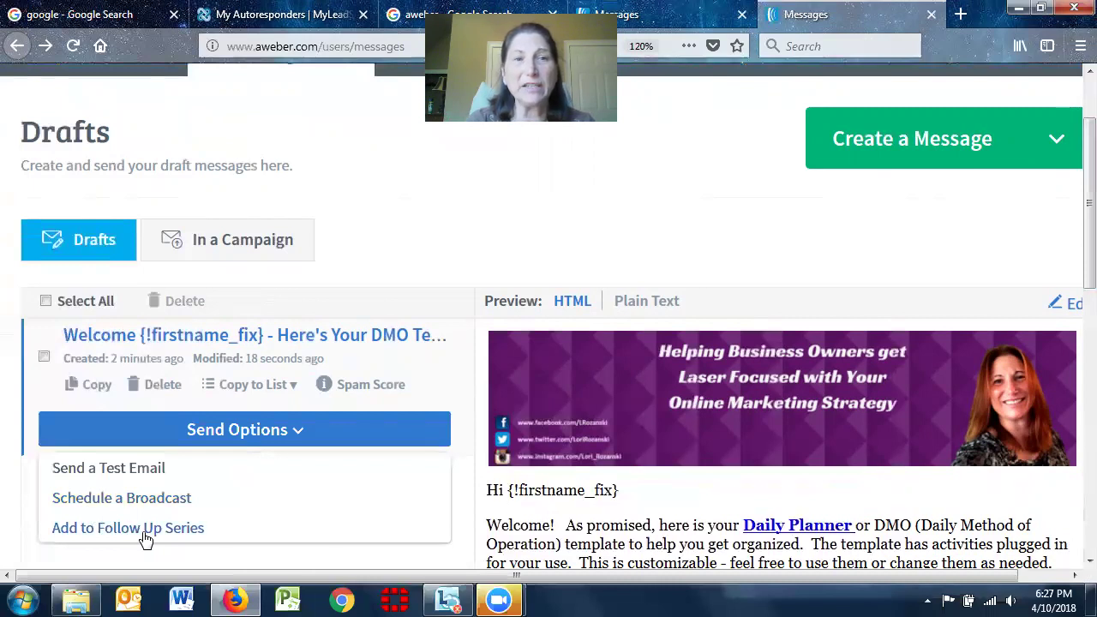
left_click(397, 186)
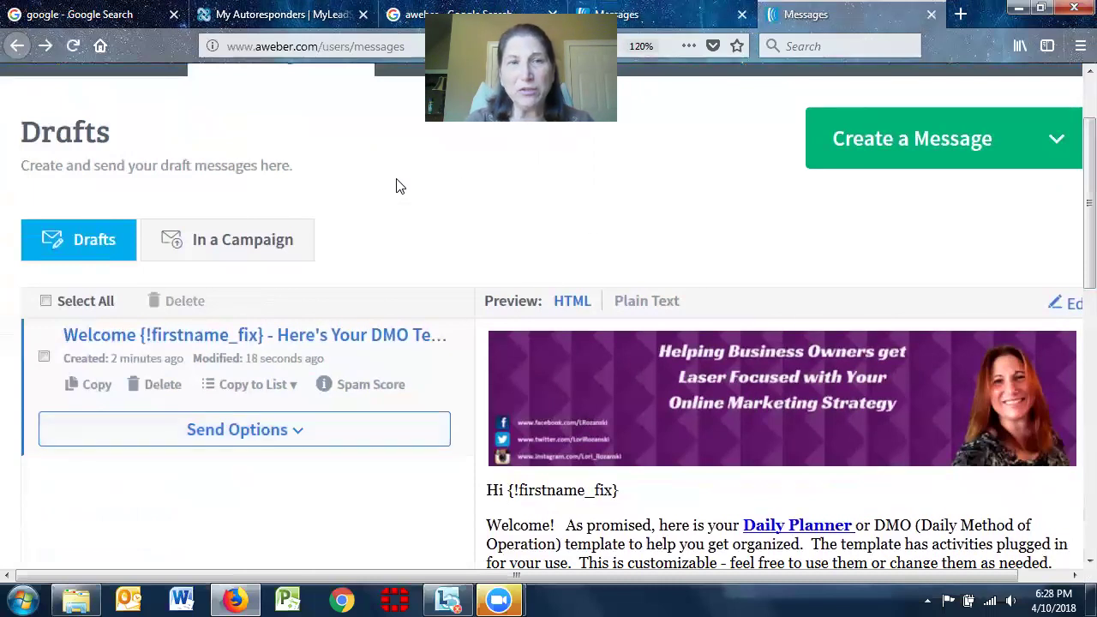
left_click(286, 395)
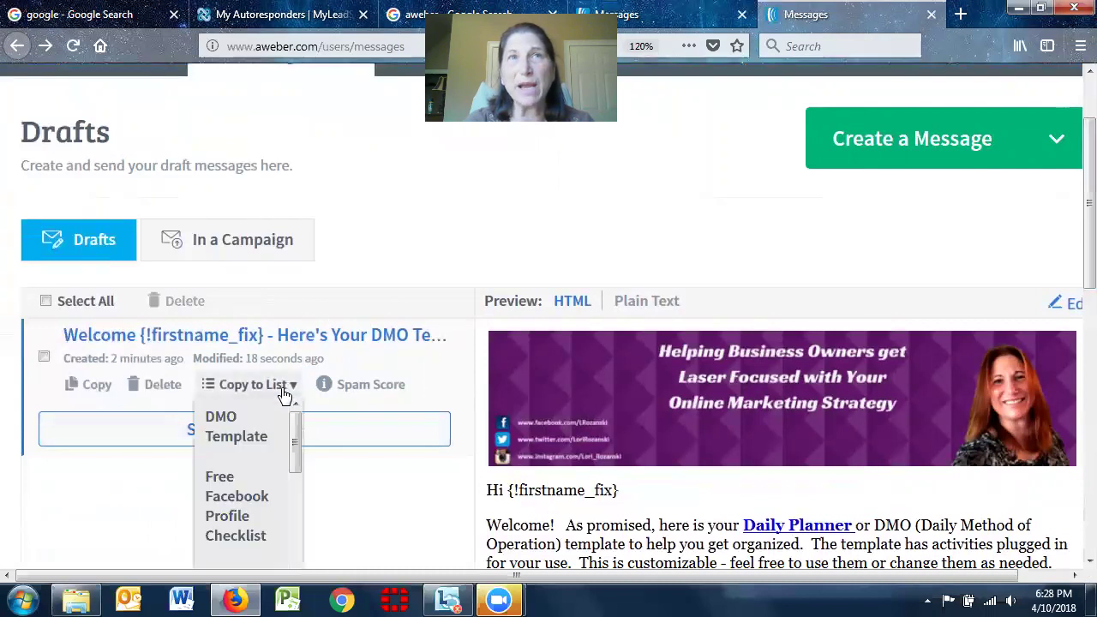
left_click_drag(299, 441, 291, 555)
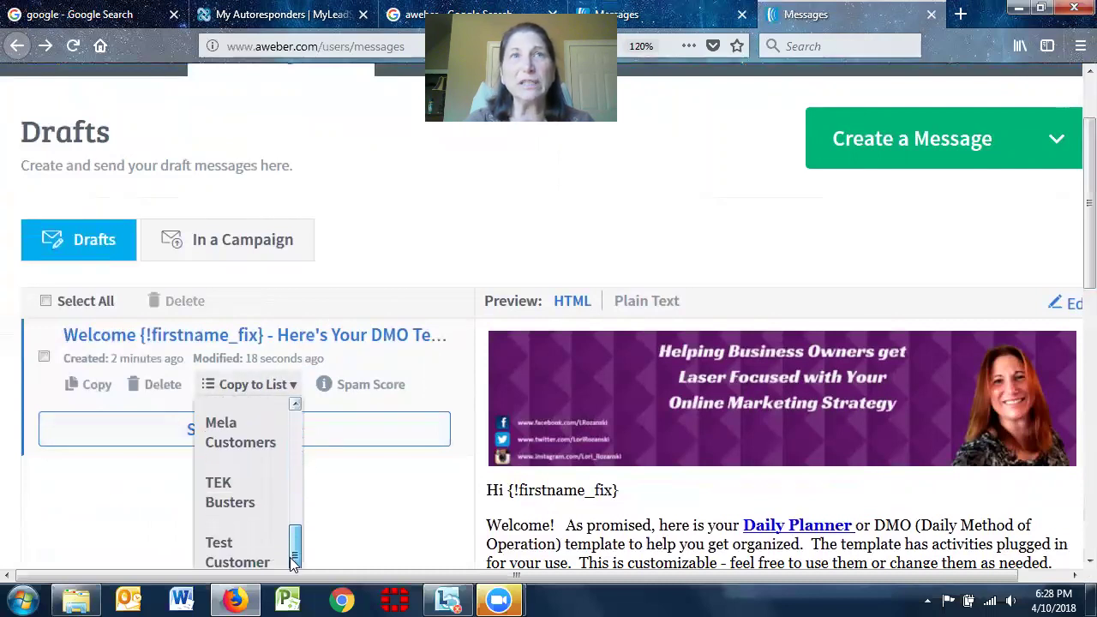
left_click(222, 552)
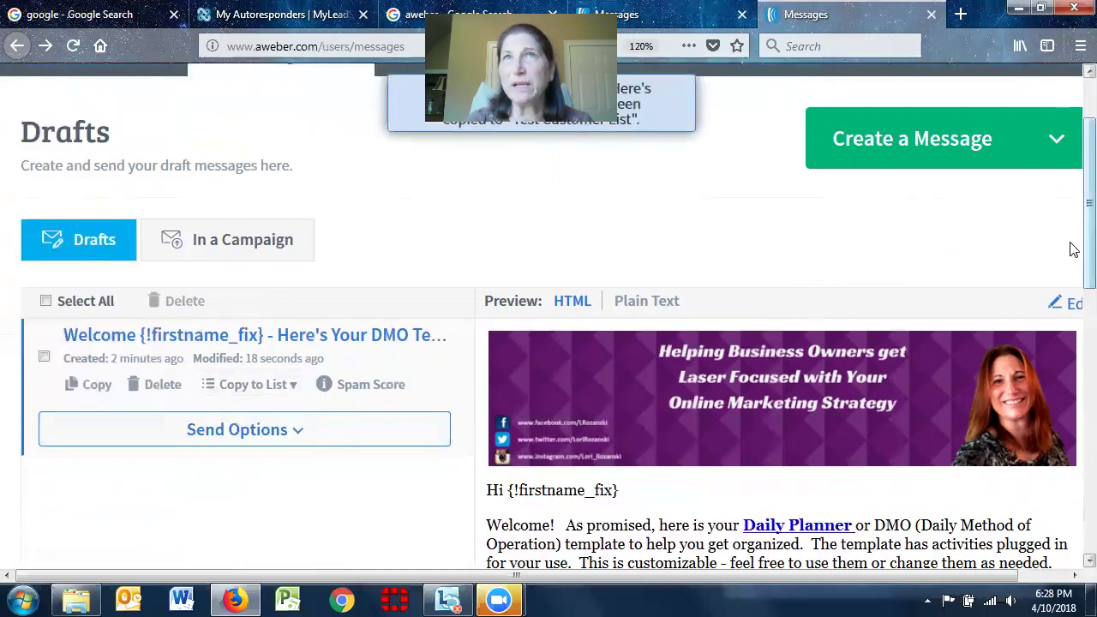
scroll(1067, 230, "up", 2)
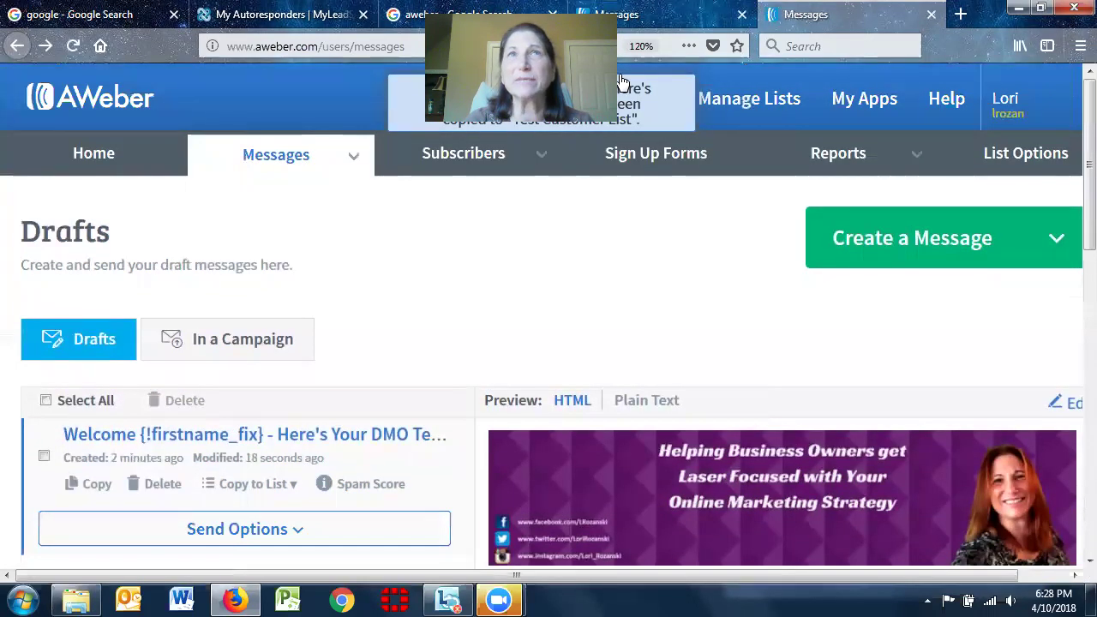
Make Test Customer List the current list and find the copied Welcome draft on its Drafts page
left_click(744, 103)
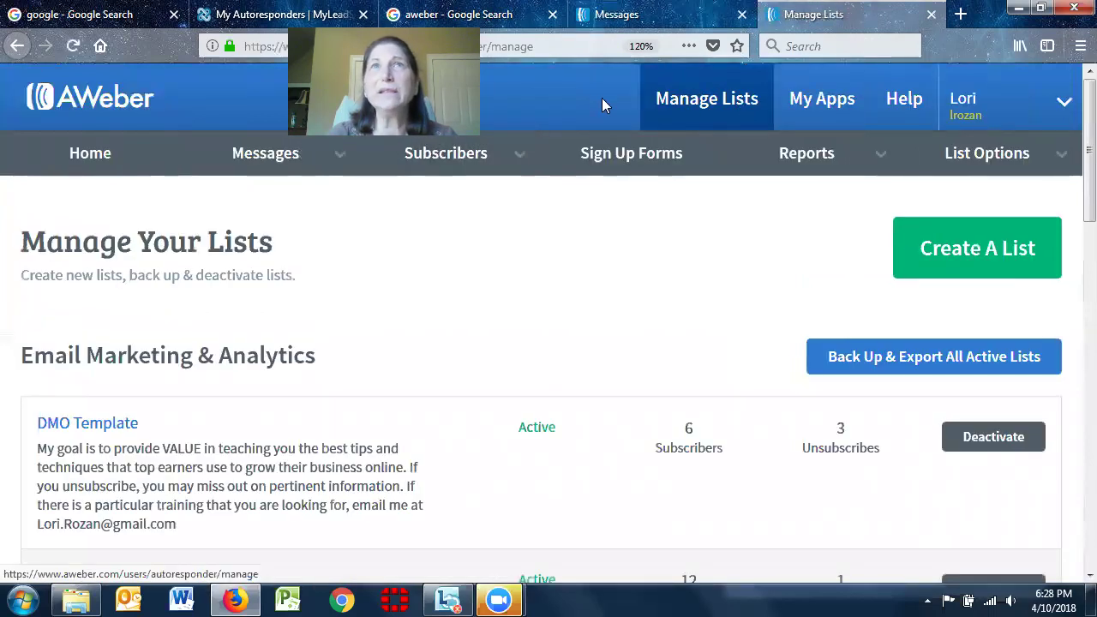
left_click(257, 154)
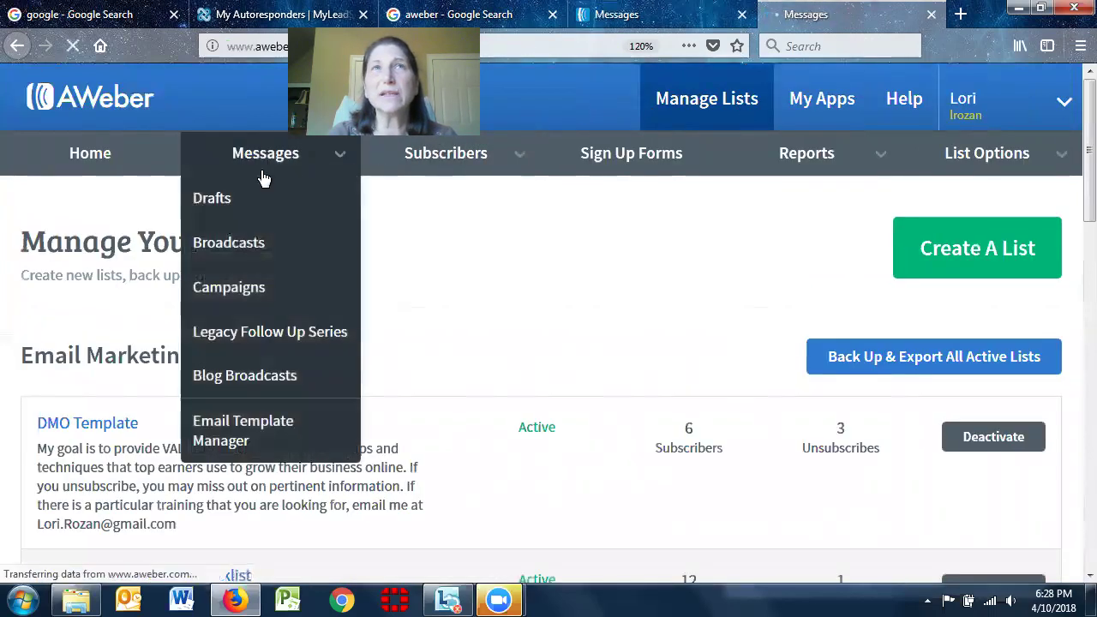
left_click(658, 100)
left_click(569, 346)
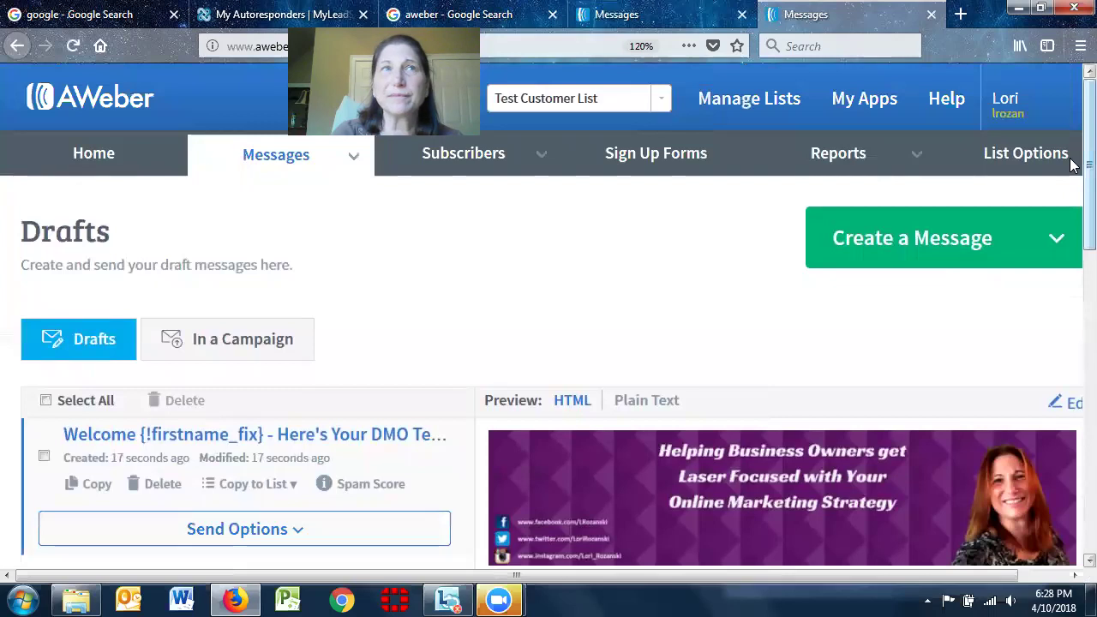
scroll(1072, 165, "down", 1)
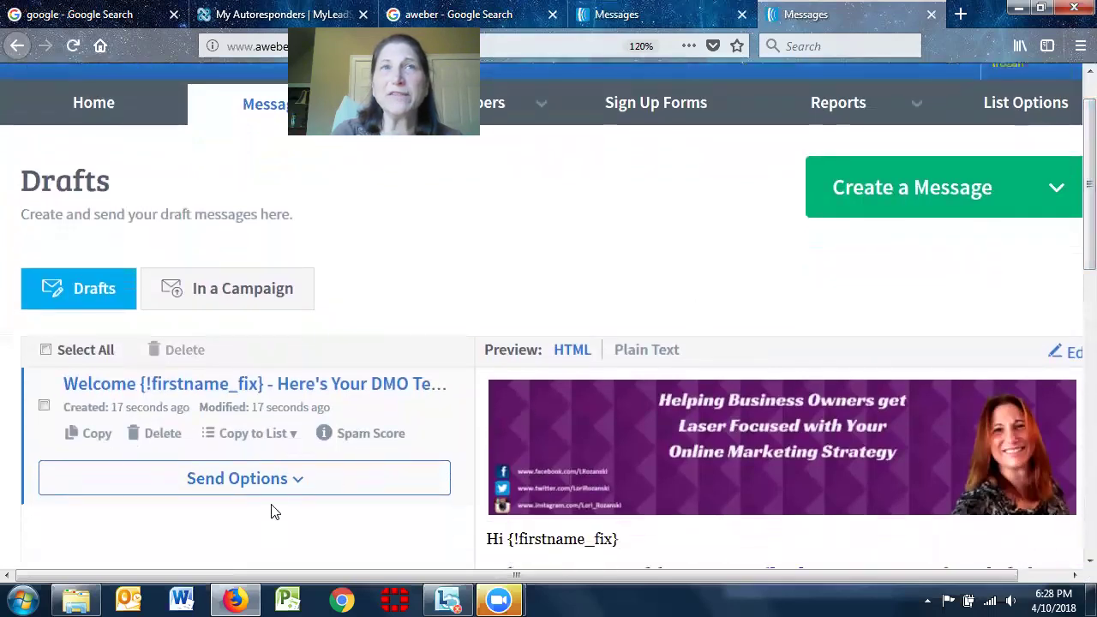
left_click(275, 485)
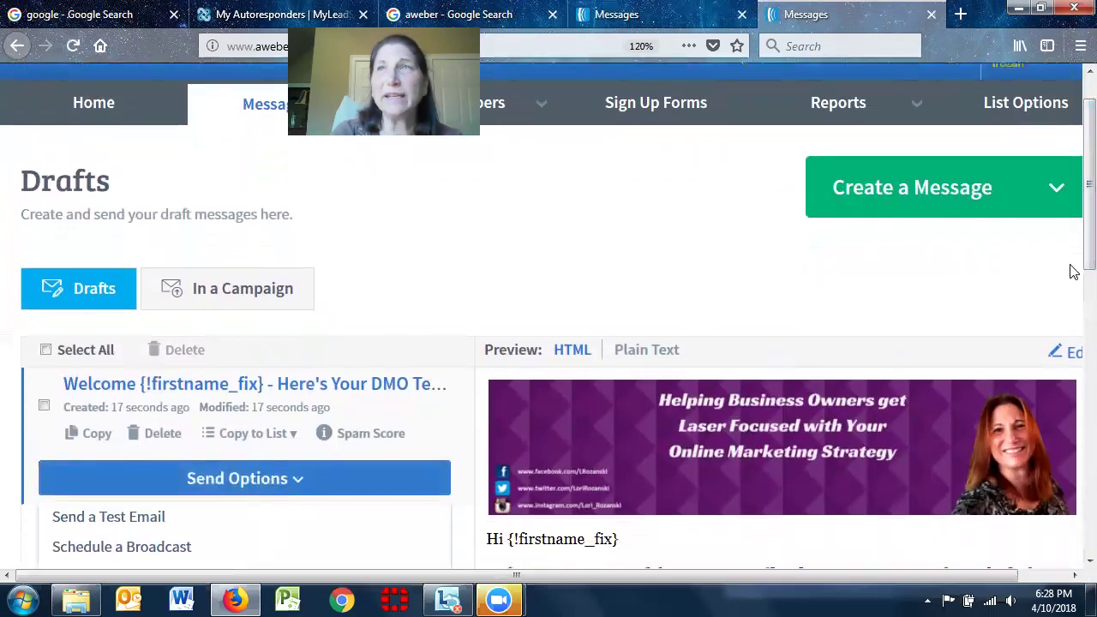
scroll(1073, 262, "down", 2)
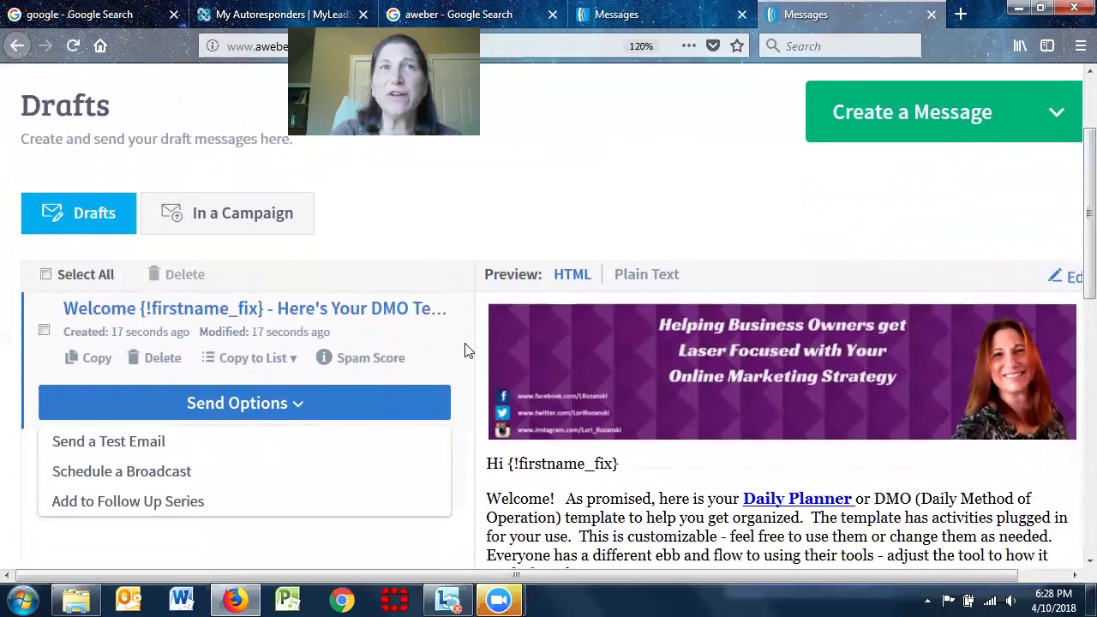
Add the Welcome draft to the follow-up series as Follow Up #1, sent immediately after signup
left_click(183, 505)
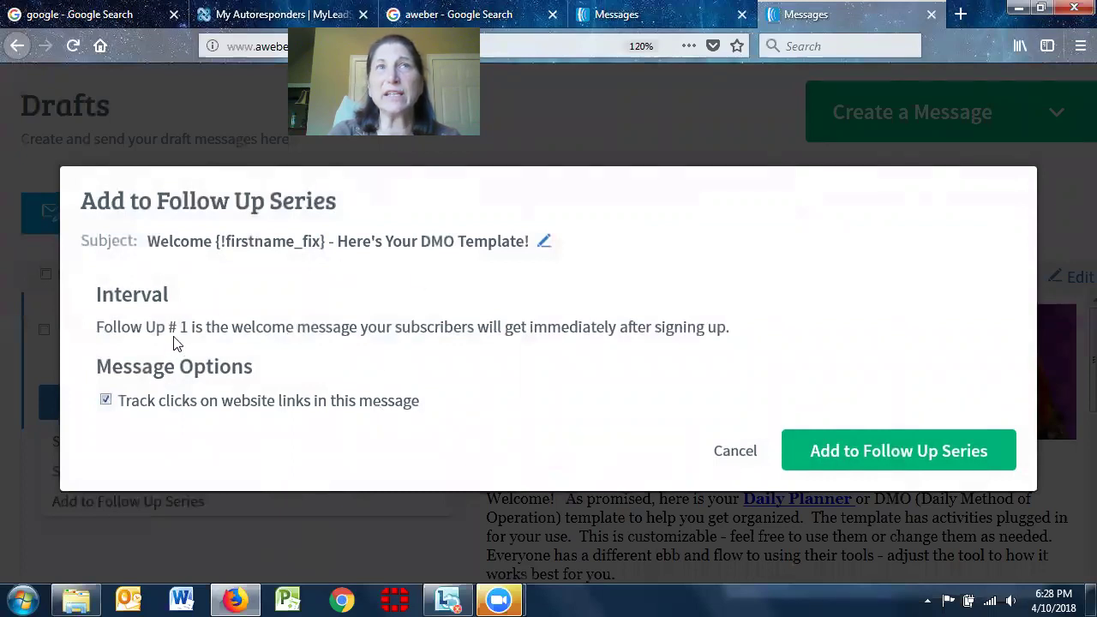
left_click_drag(179, 327, 195, 327)
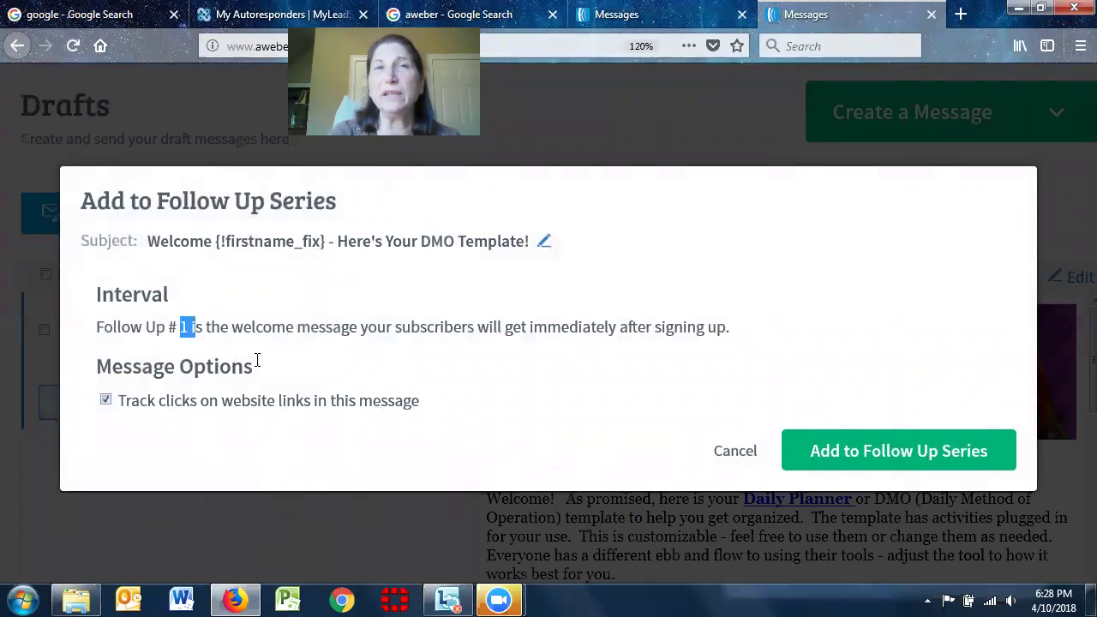
left_click(126, 427)
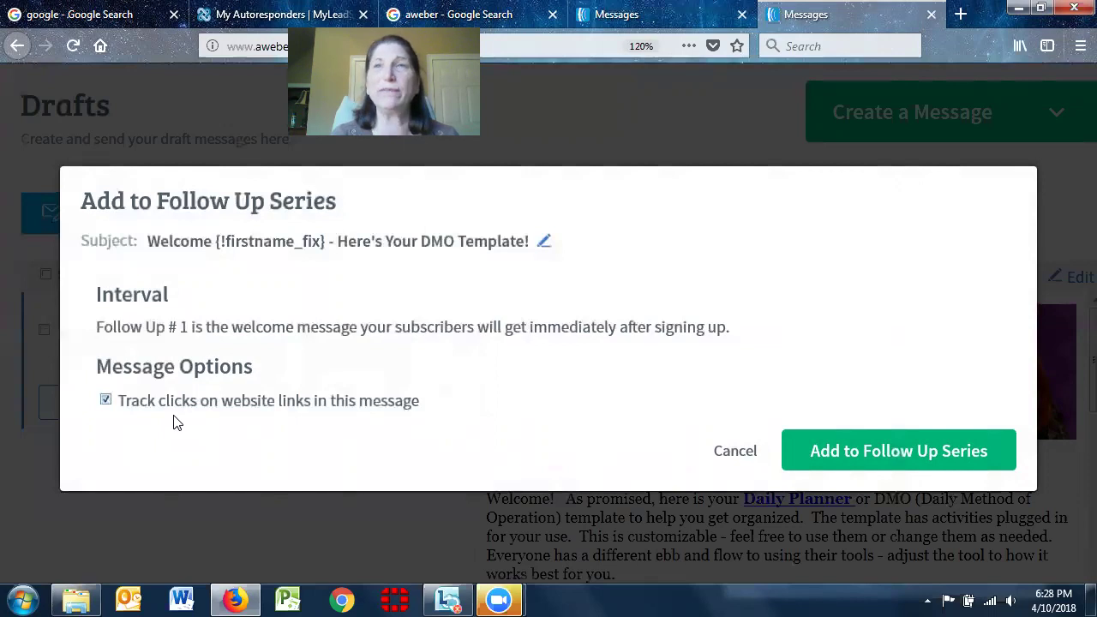
left_click(867, 451)
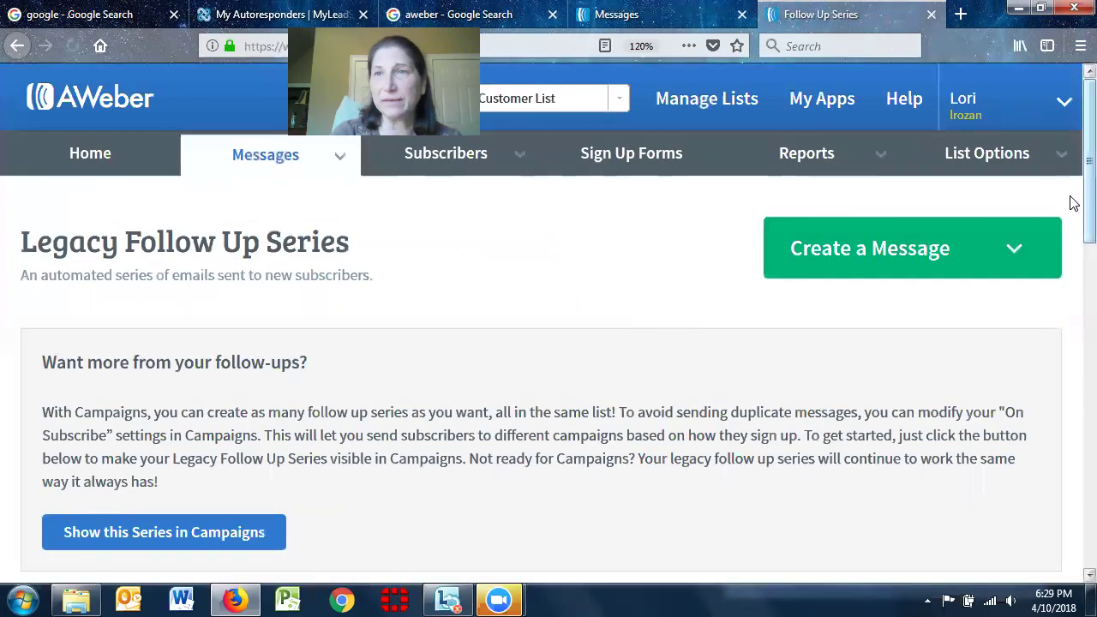
Go to the Legacy Follow Up Series page from the Messages menu
scroll(1073, 200, "down", 3)
scroll(1069, 288, "up", 3)
scroll(1069, 211, "down", 2)
scroll(1071, 308, "down", 3)
scroll(1071, 257, "up", 3)
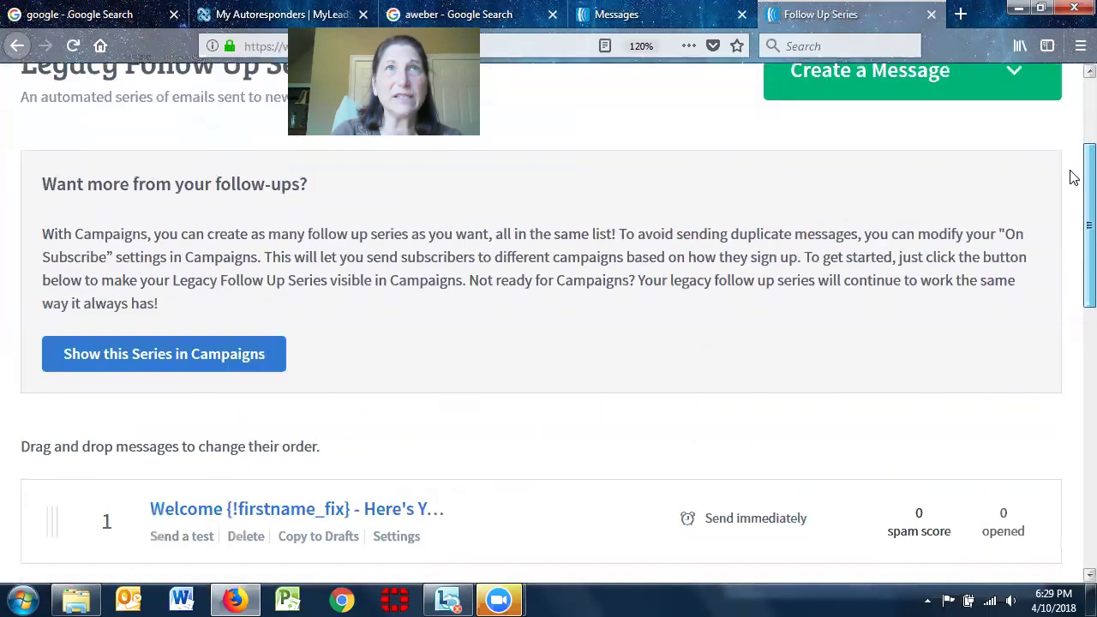
scroll(1073, 177, "up", 3)
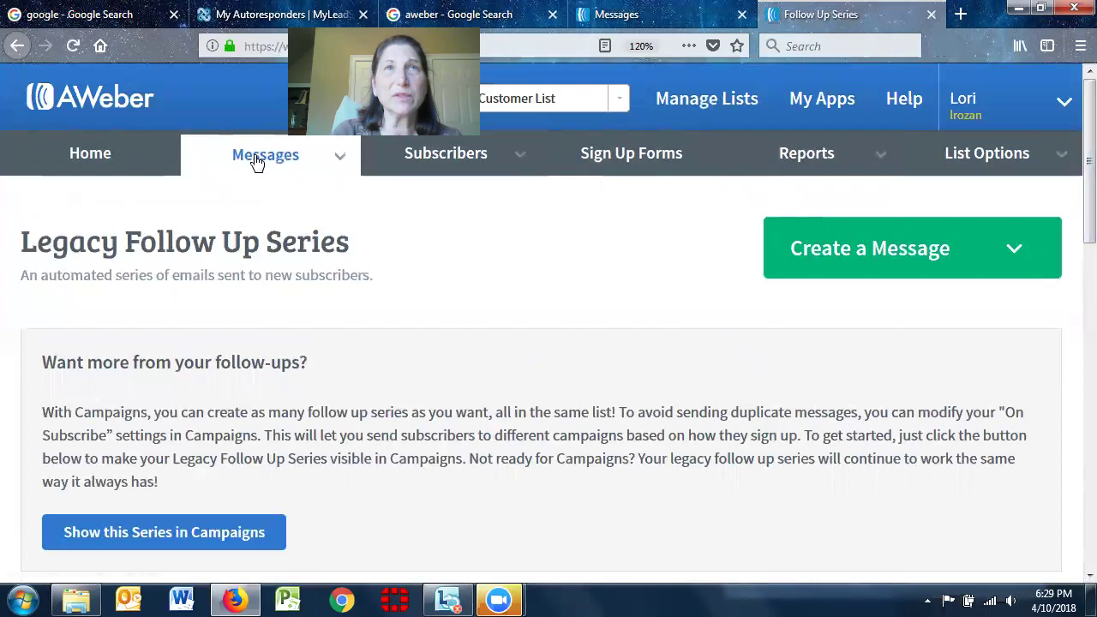
mouse_move(266, 160)
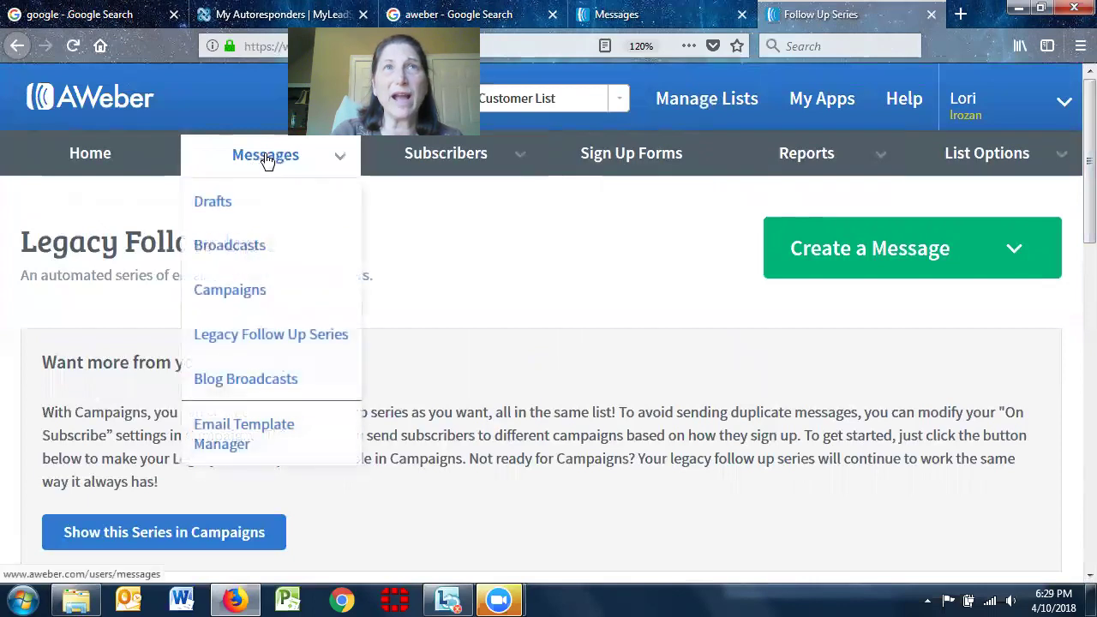
left_click(253, 335)
Open the Welcome message's follow-up settings: sent immediately, link click tracking enabled
scroll(1073, 263, "down", 2)
scroll(1073, 263, "down", 3)
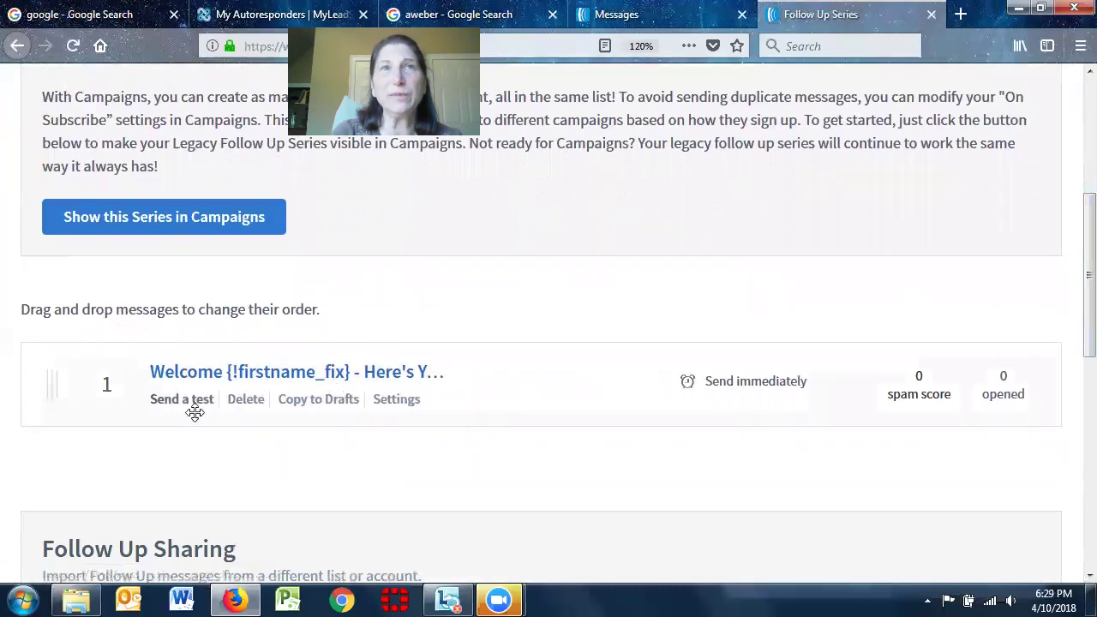
left_click(401, 410)
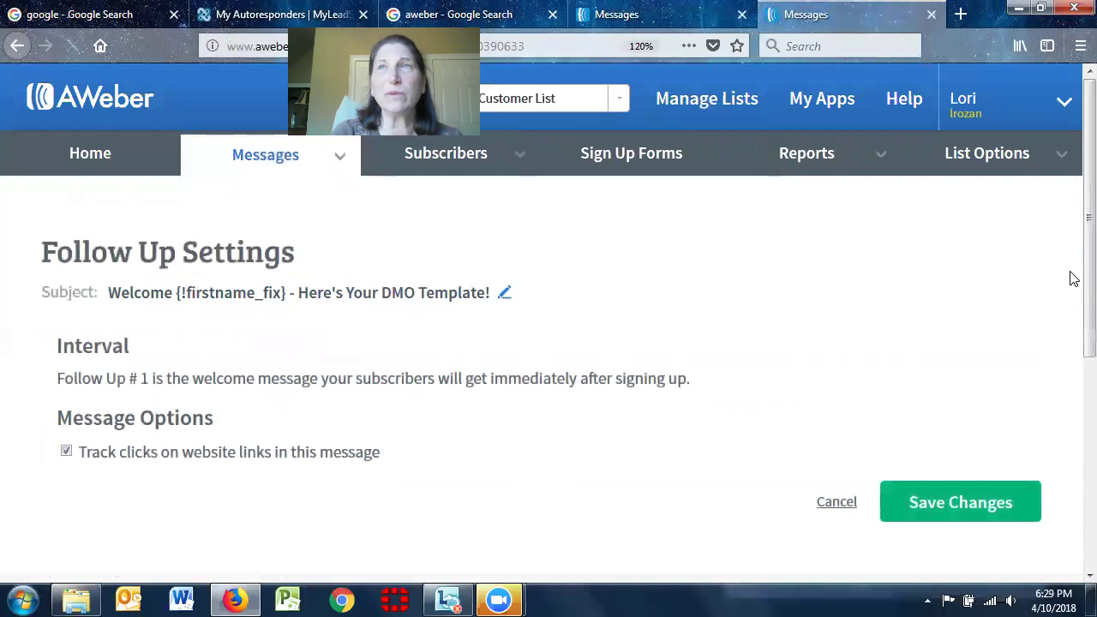
scroll(1073, 275, "down", 2)
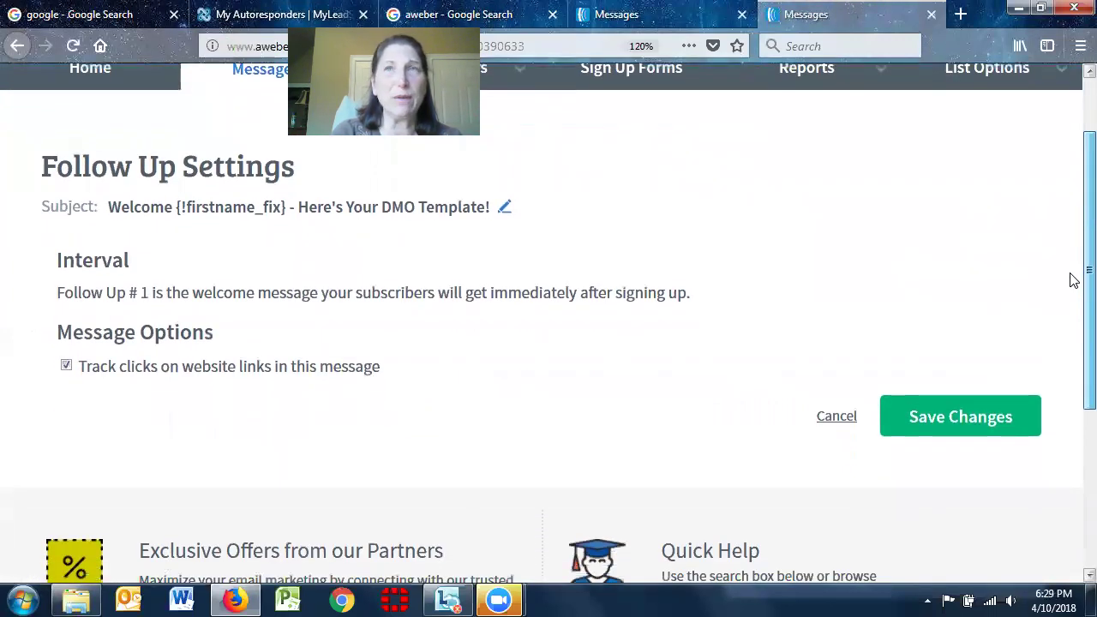
scroll(1073, 280, "down", 3)
scroll(1071, 369, "up", 1)
scroll(1071, 283, "up", 3)
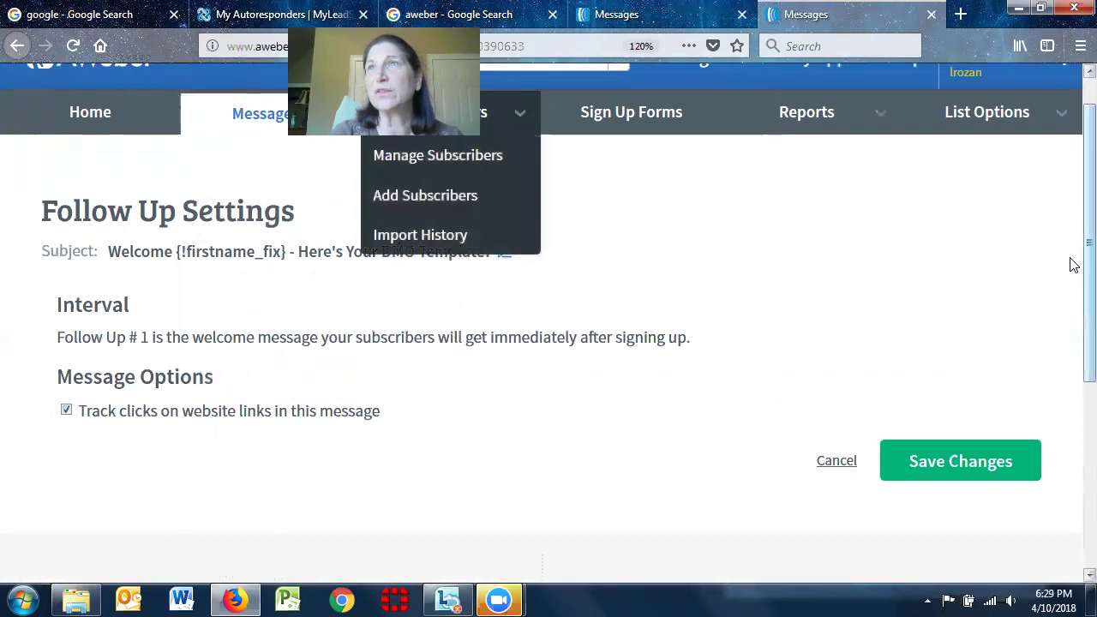
Switch to the owner's clients list and open settings for legacy follow-up message 5
scroll(1071, 125, "up", 2)
left_click(615, 99)
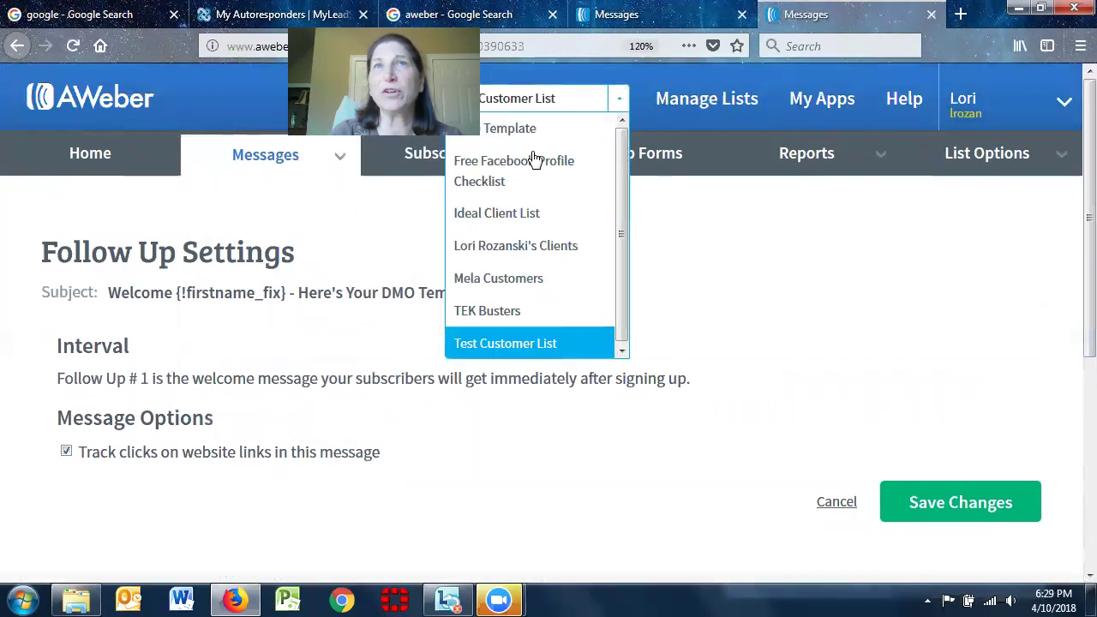
left_click(503, 246)
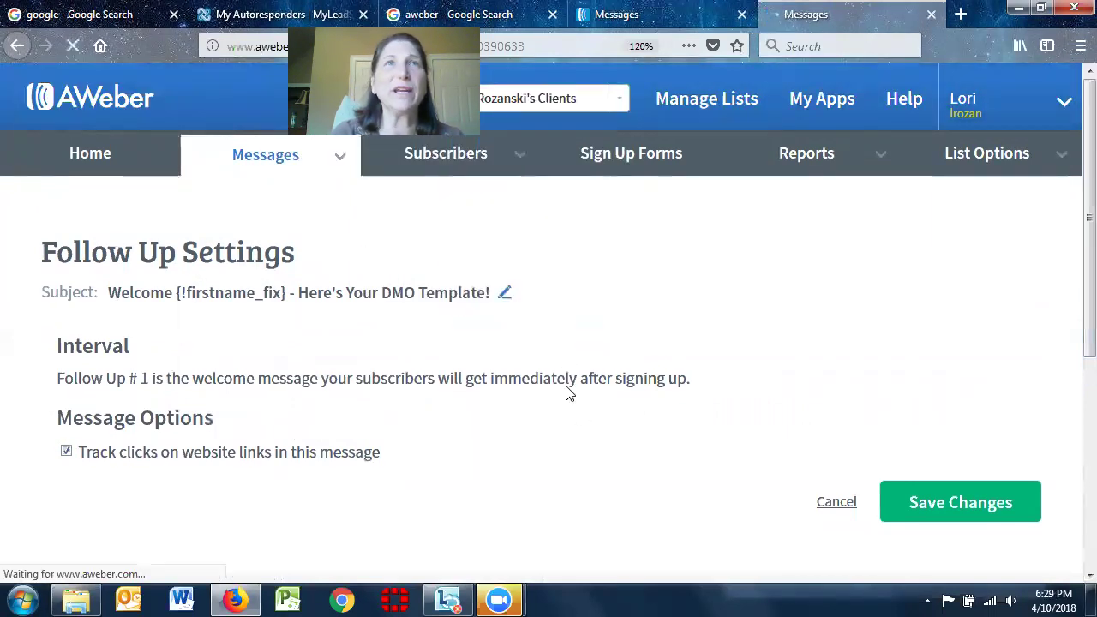
mouse_move(412, 156)
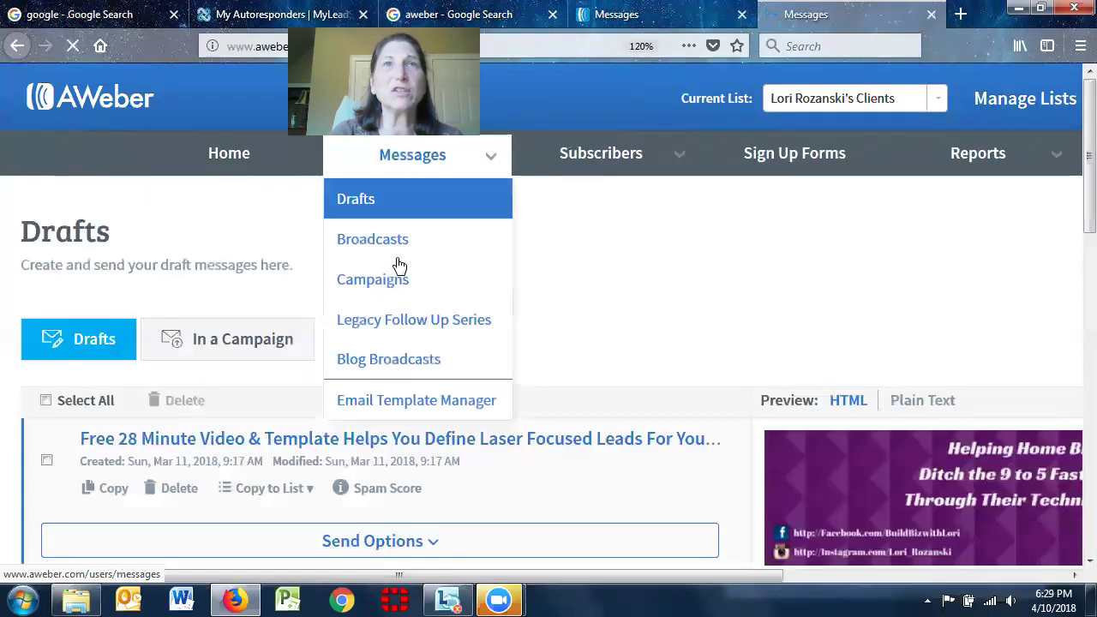
left_click(387, 340)
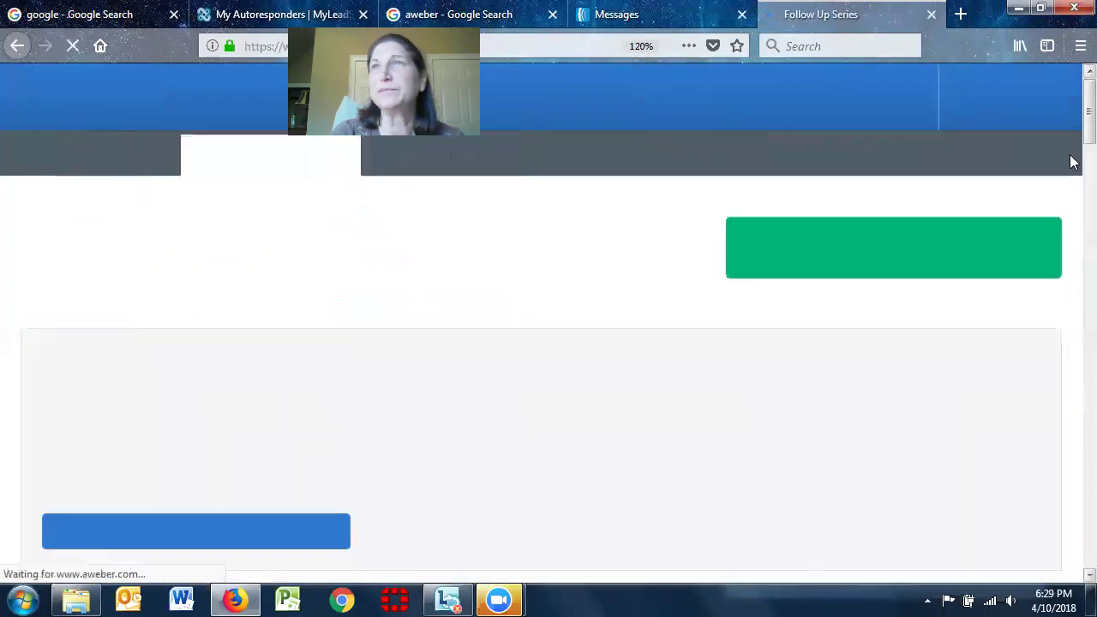
left_click_drag(1085, 98, 1070, 245)
left_click(395, 250)
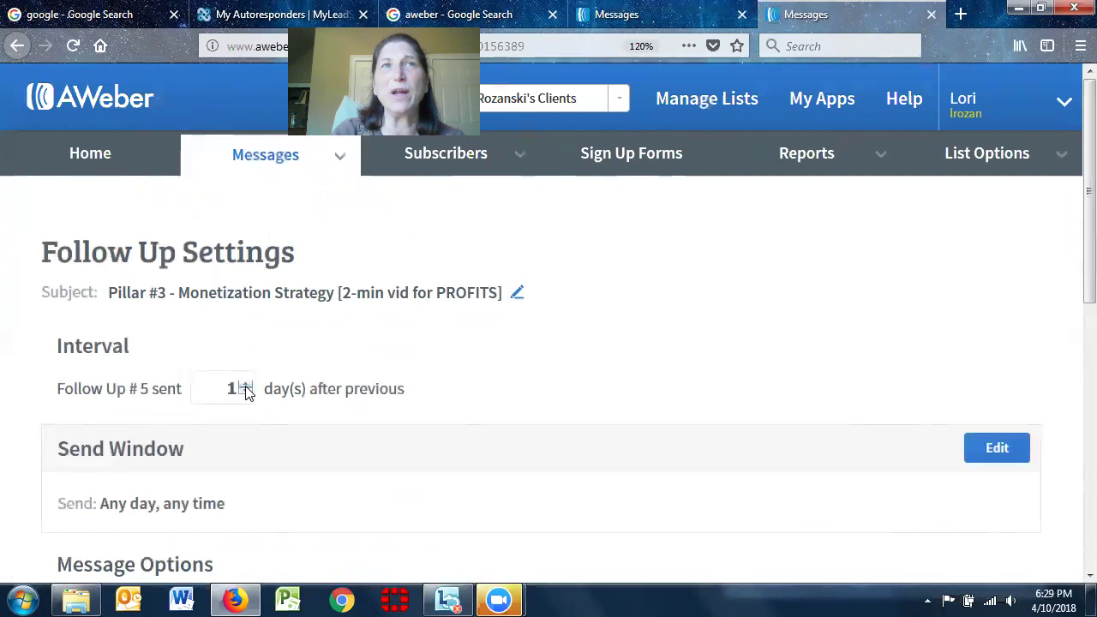
Set message 5 to send 2 days after the previous one, any day from 9am
left_click(245, 385)
scroll(1070, 237, "down", 3)
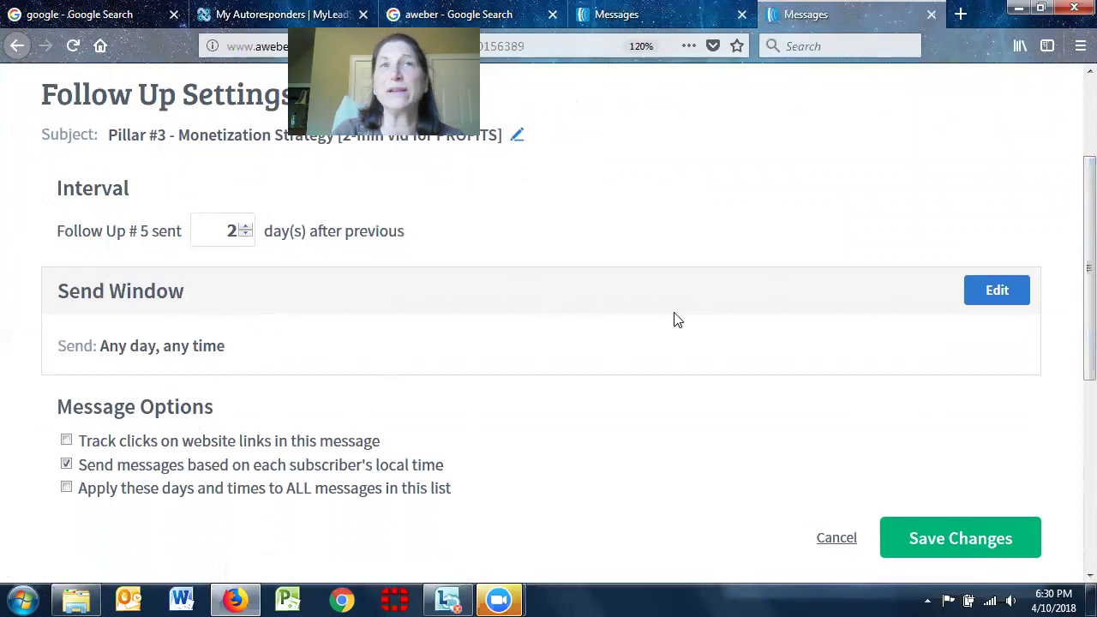
left_click(1004, 291)
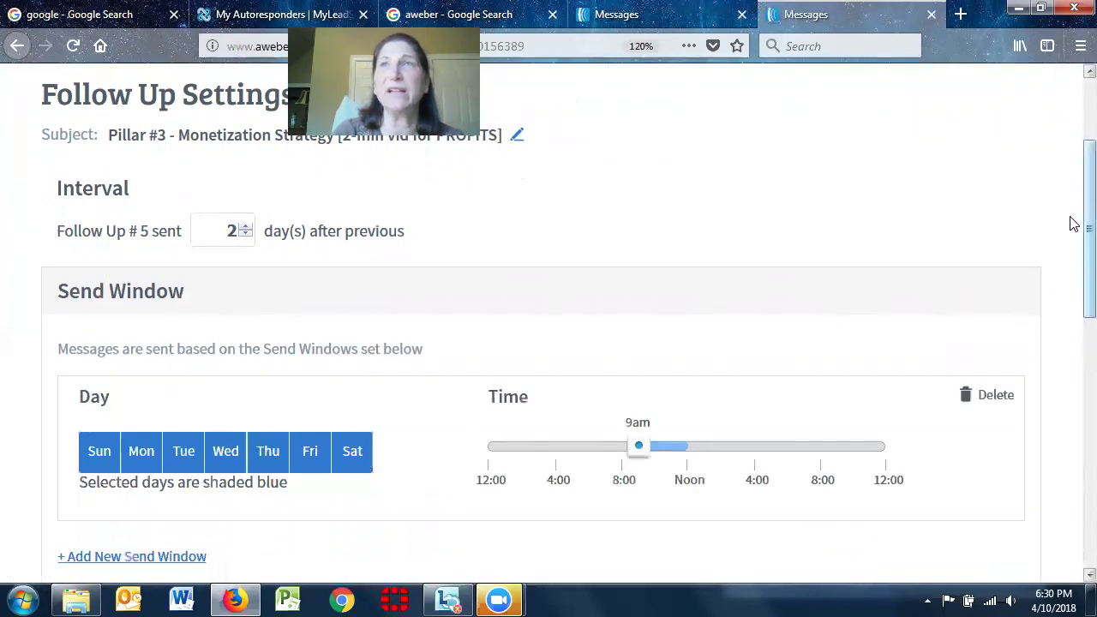
scroll(1072, 240, "down", 1)
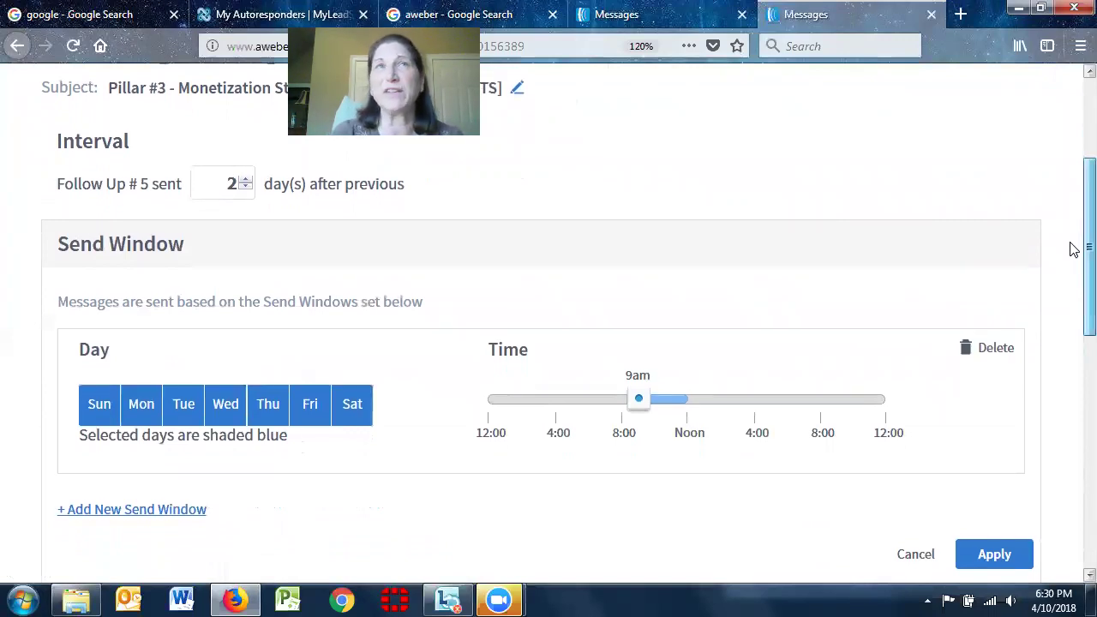
scroll(1072, 283, "down", 5)
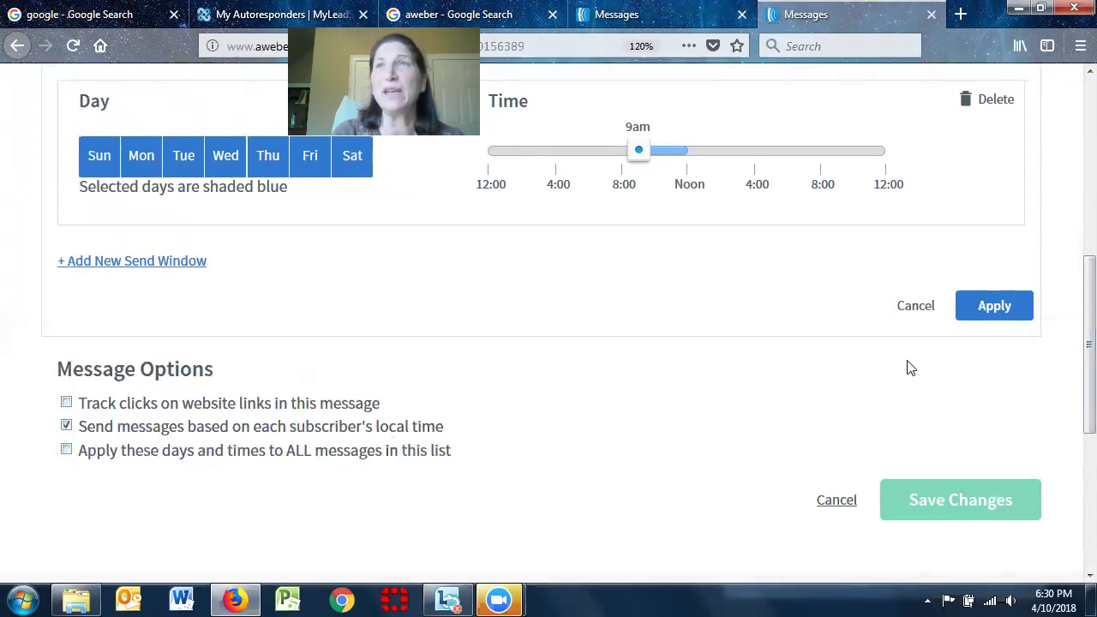
left_click(1009, 307)
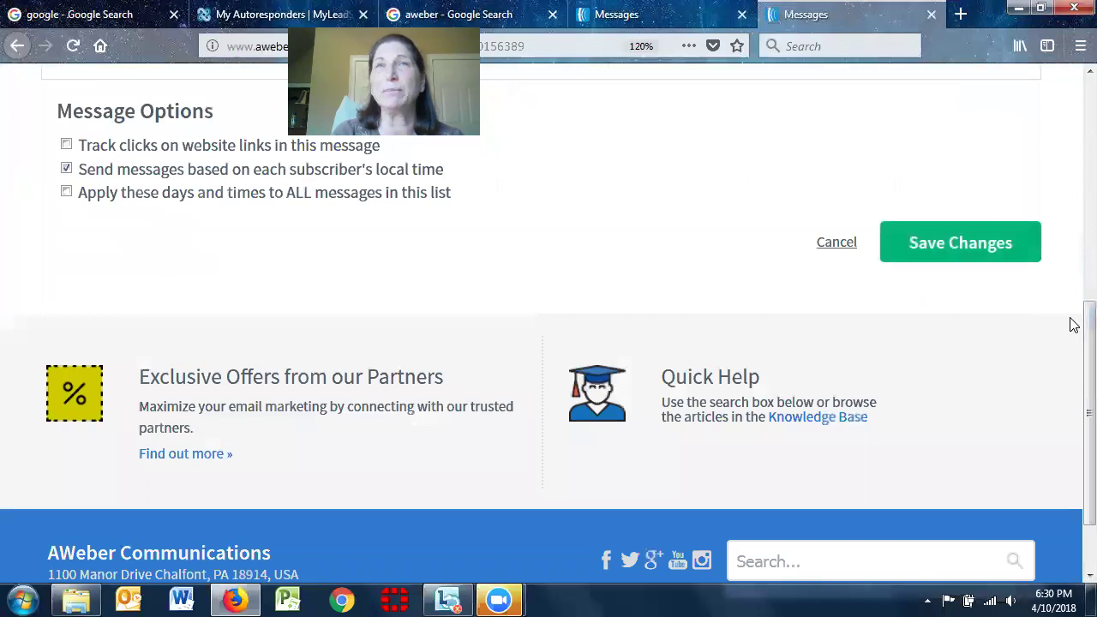
scroll(1070, 367, "up", 4)
scroll(1070, 171, "up", 3)
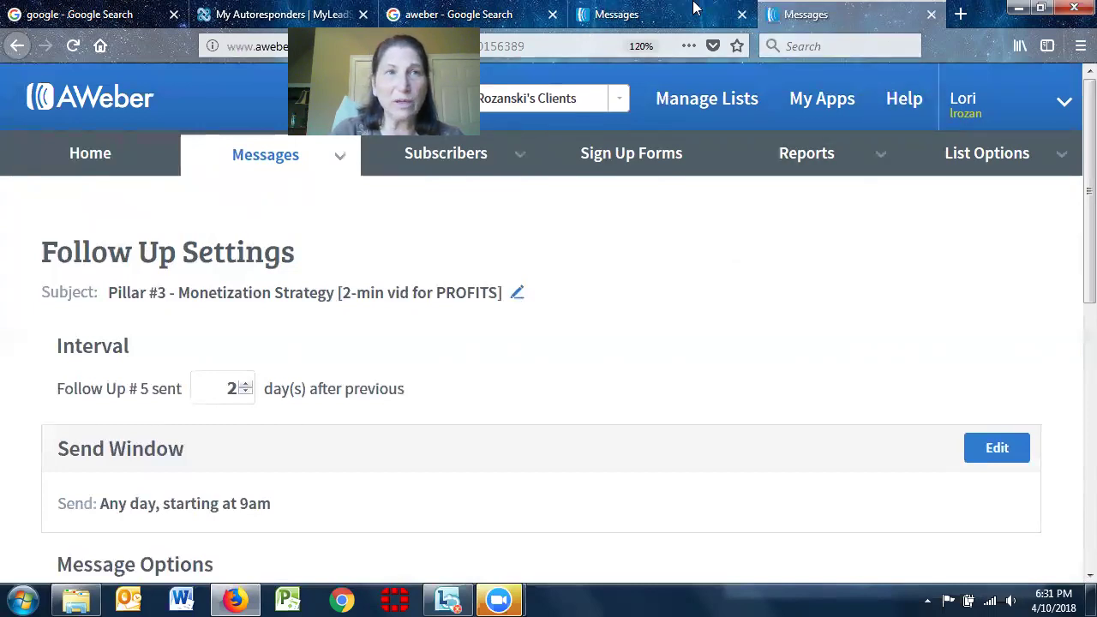
key("ctrl+1")
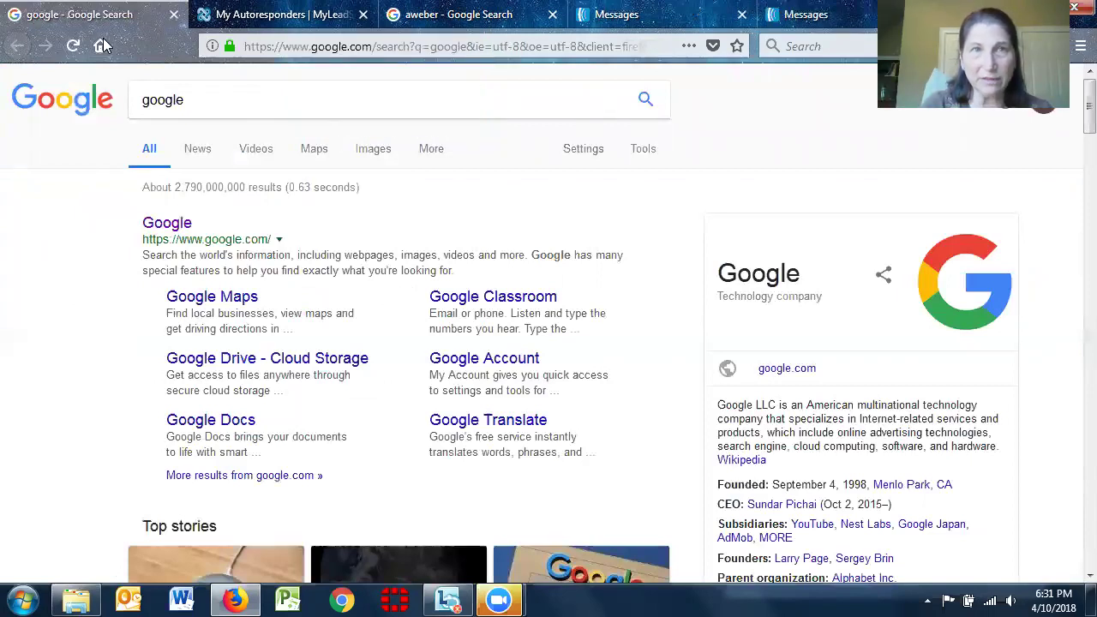
On the My Autoresponders tab, reset the browser zoom to 100% and go to member Home
left_click(283, 17)
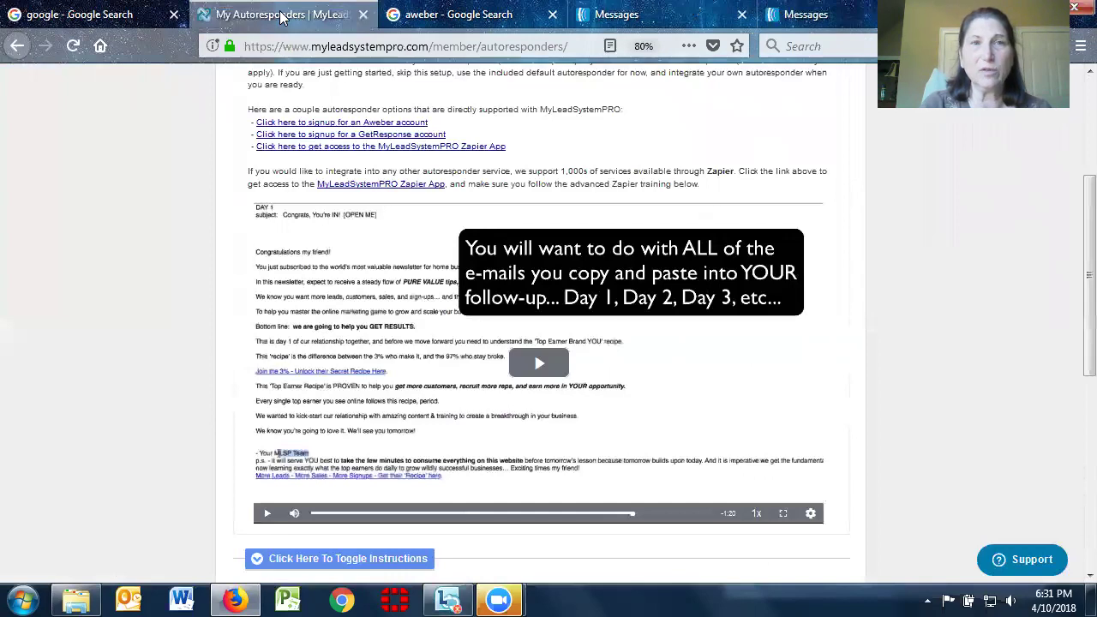
left_click_drag(1085, 248, 1073, 30)
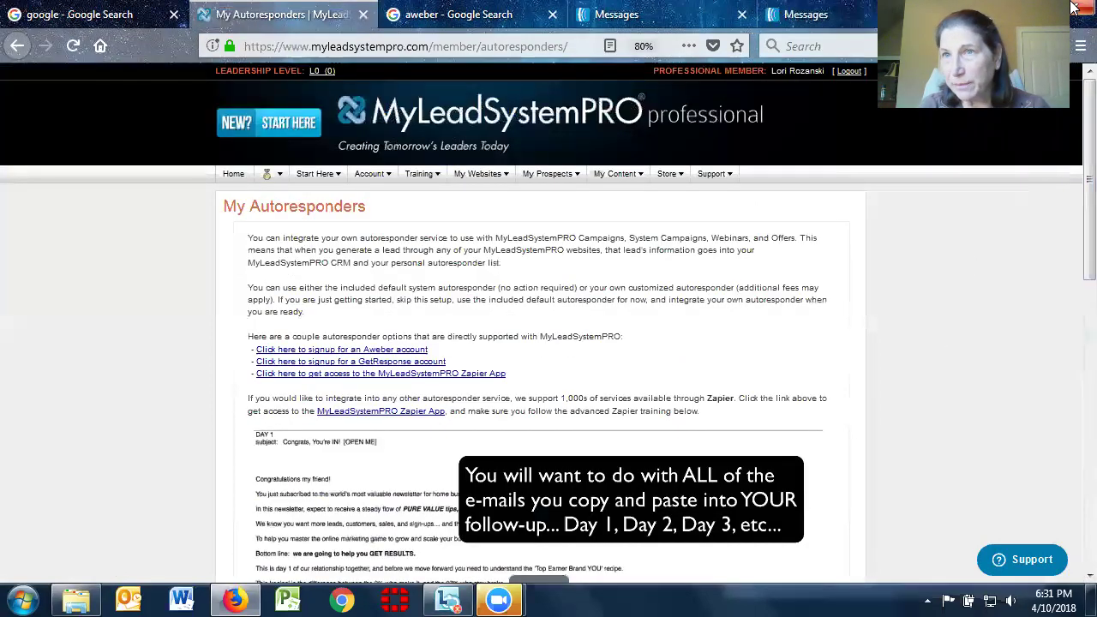
left_click(1080, 46)
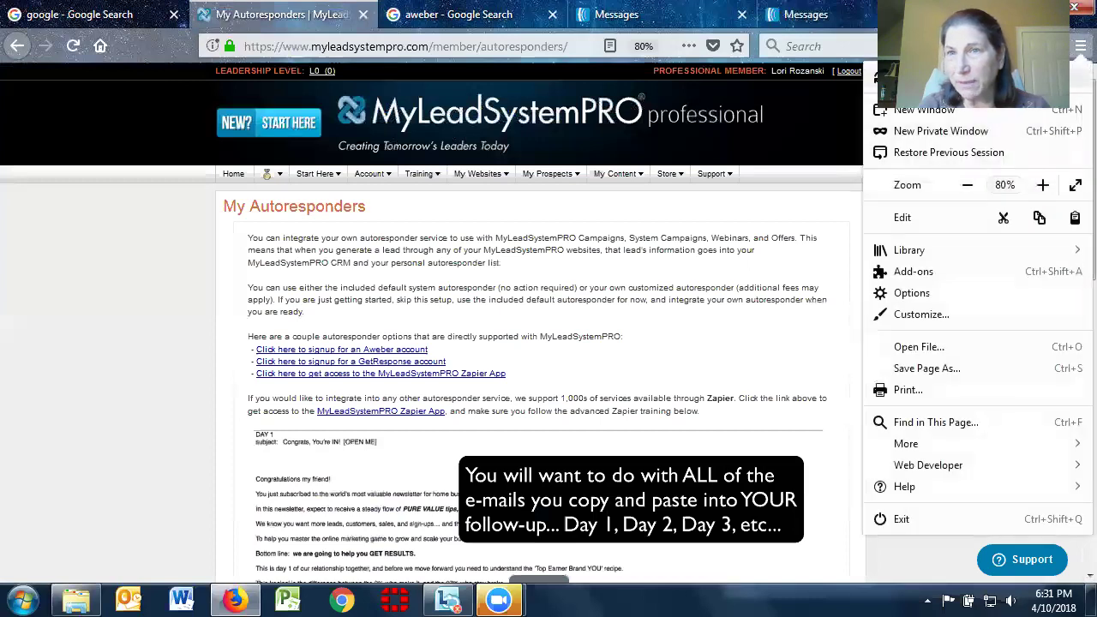
left_click(1042, 185)
left_click(1042, 184)
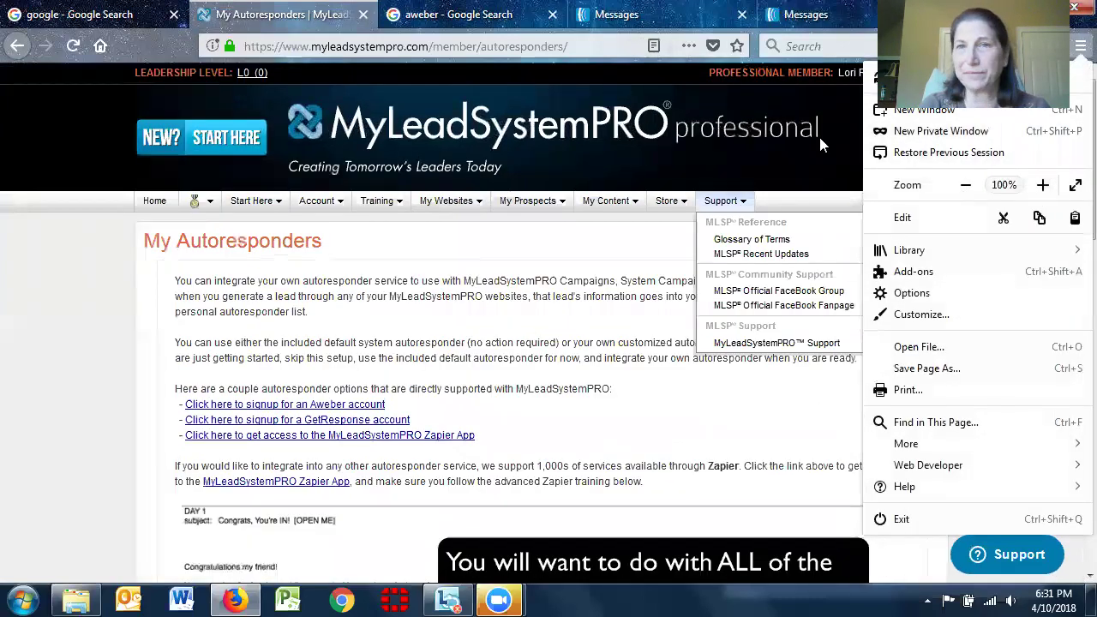
left_click(51, 266)
left_click(153, 206)
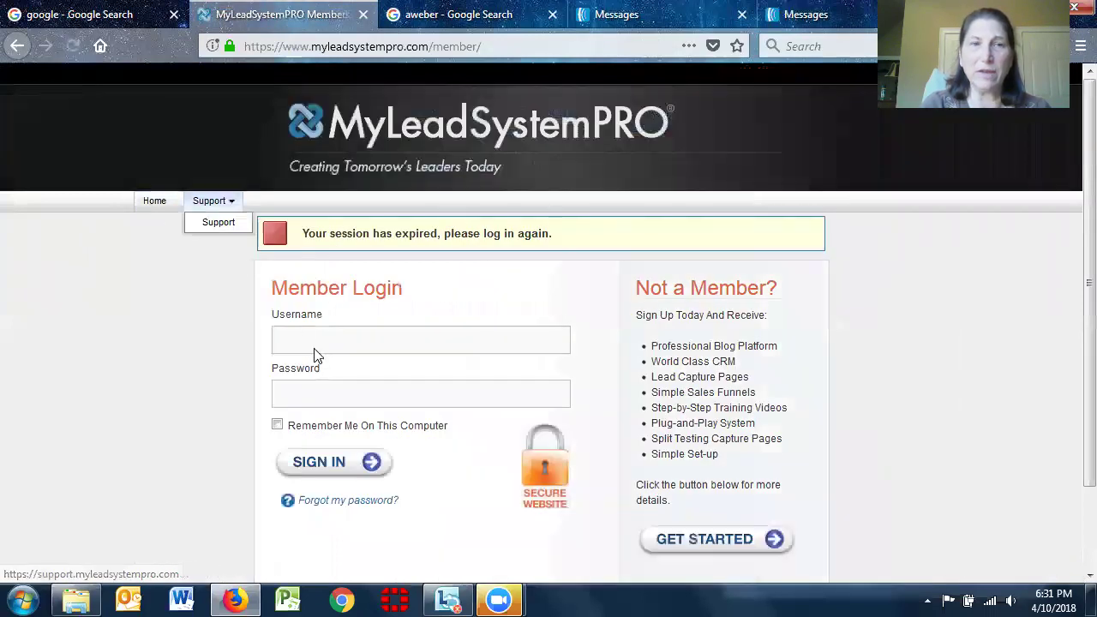
Enter the member username and password and submit the login form
left_click(313, 341)
type("lroz")
key("Tab")
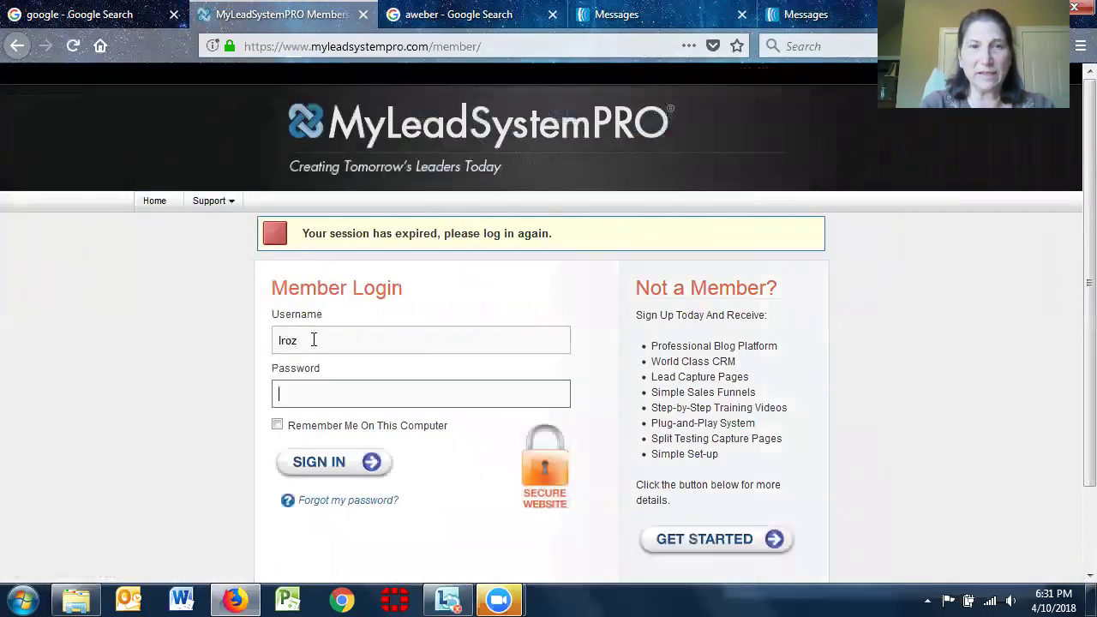
type("•••••••")
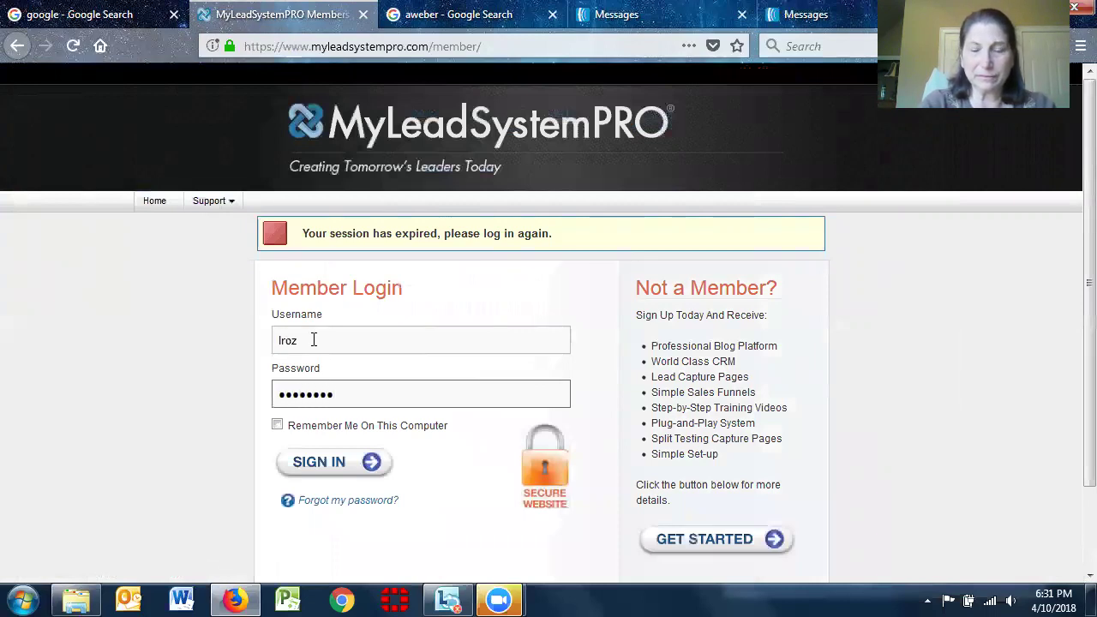
type("•••")
key("BackSpace")
key("BackSpace")
key("BackSpace")
key("BackSpace")
key("BackSpace")
key("BackSpace")
key("BackSpace")
key("BackSpace")
key("BackSpace")
type("••••••••••")
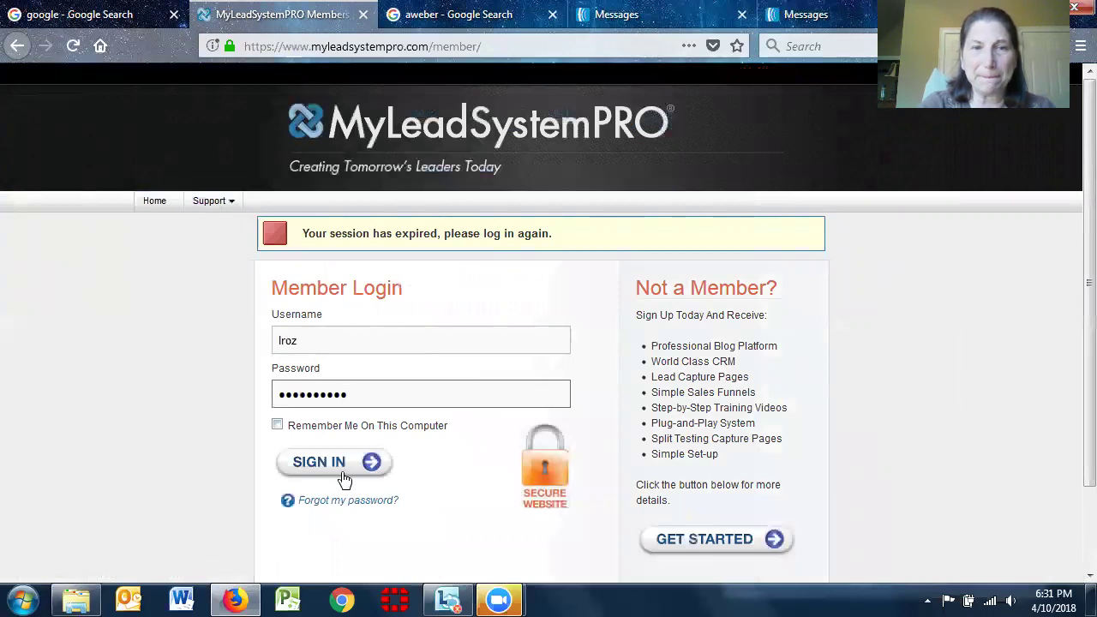
left_click(339, 469)
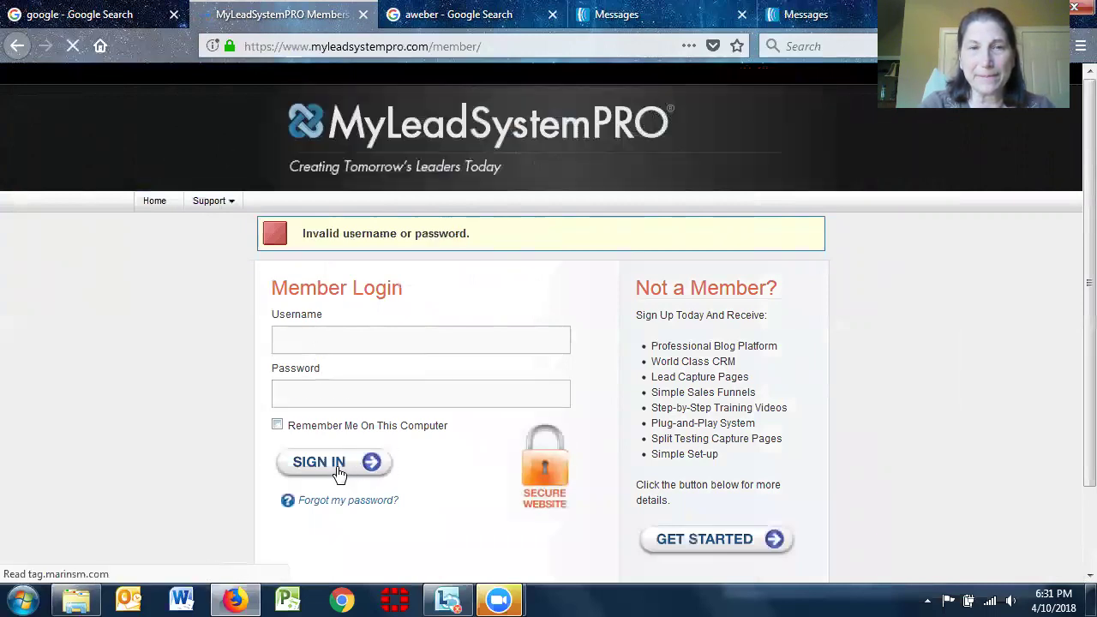
Re-enter the username and password after the failed login, then authenticate with the security PIN
left_click(290, 337)
type("LROZ")
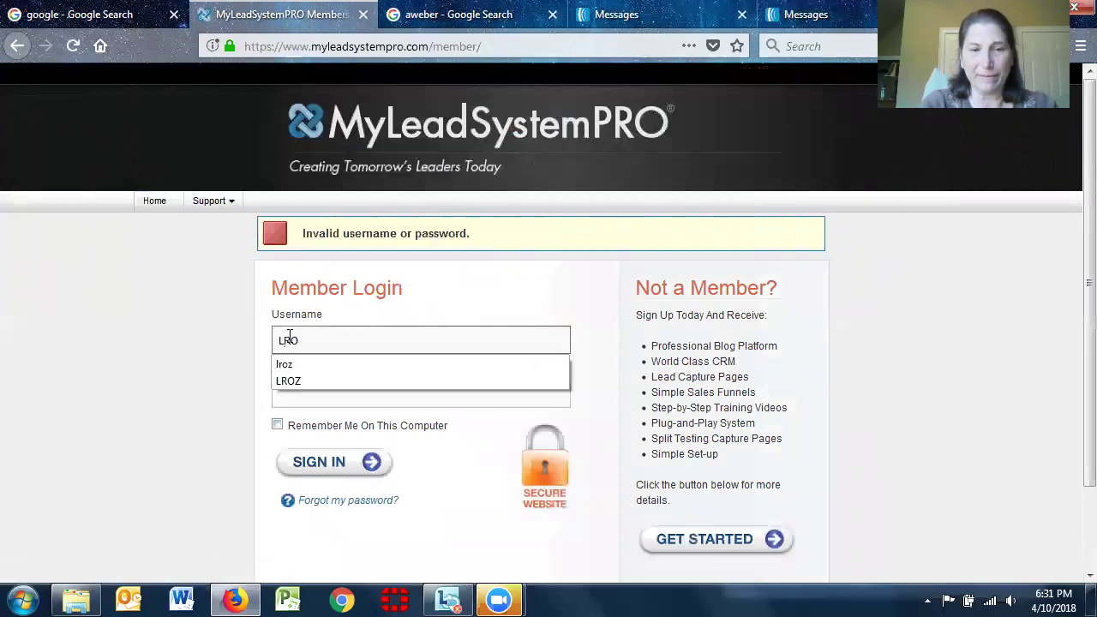
key("Tab")
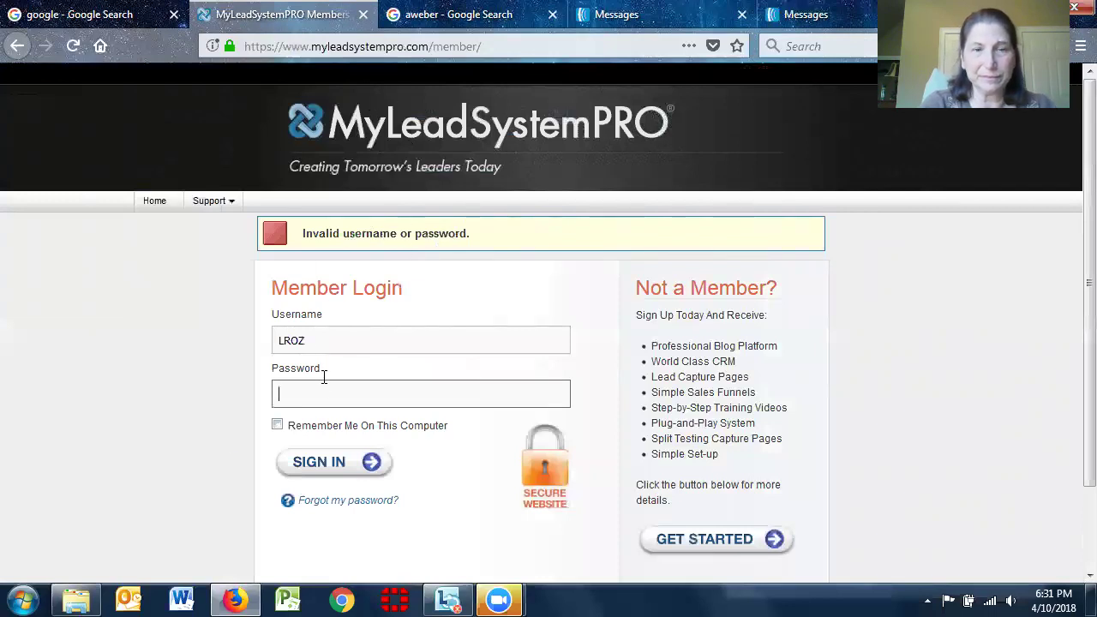
type("••")
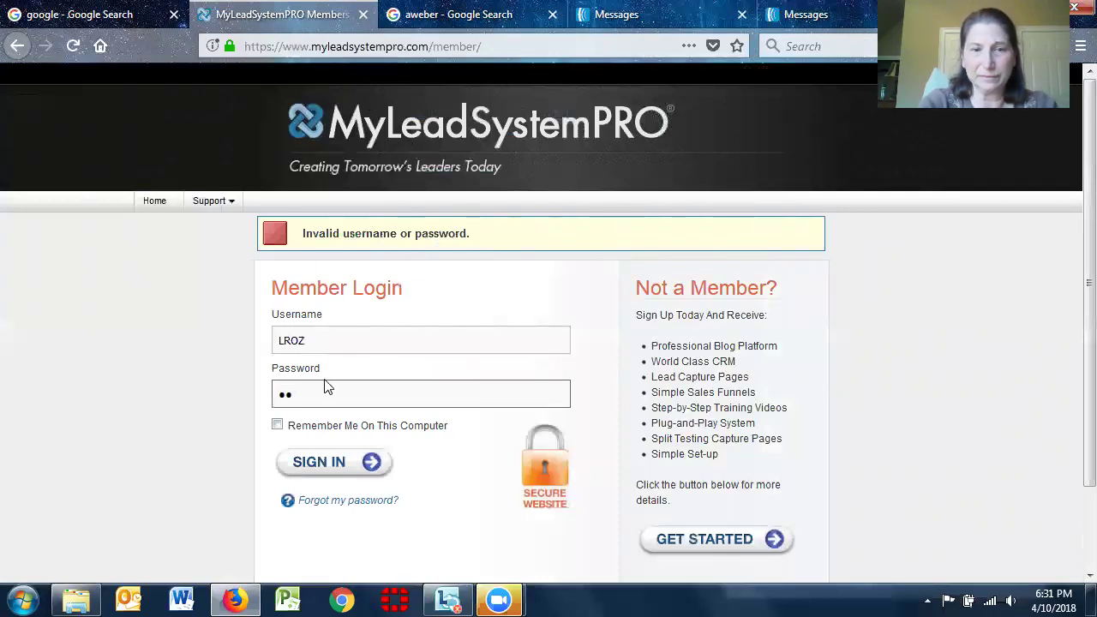
type("••••")
left_click(317, 468)
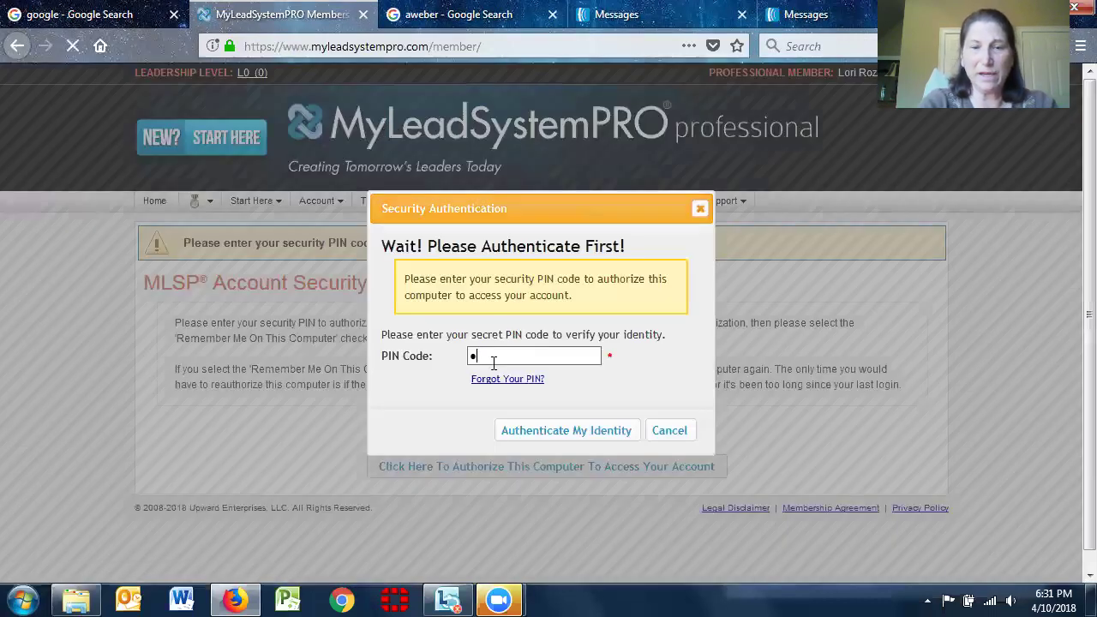
type("•••••")
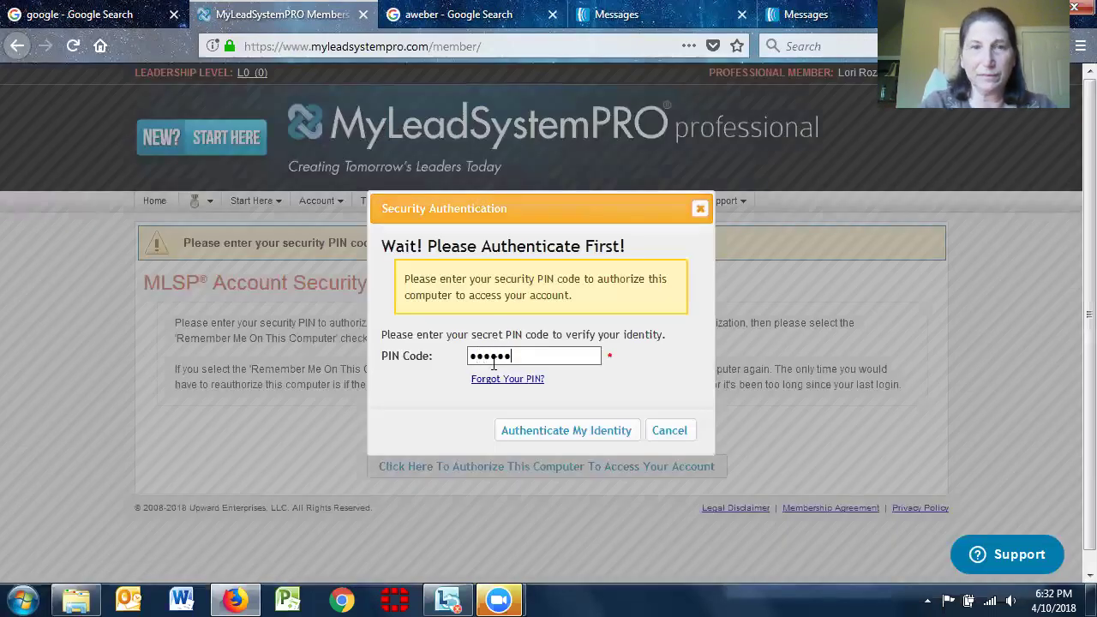
left_click(579, 435)
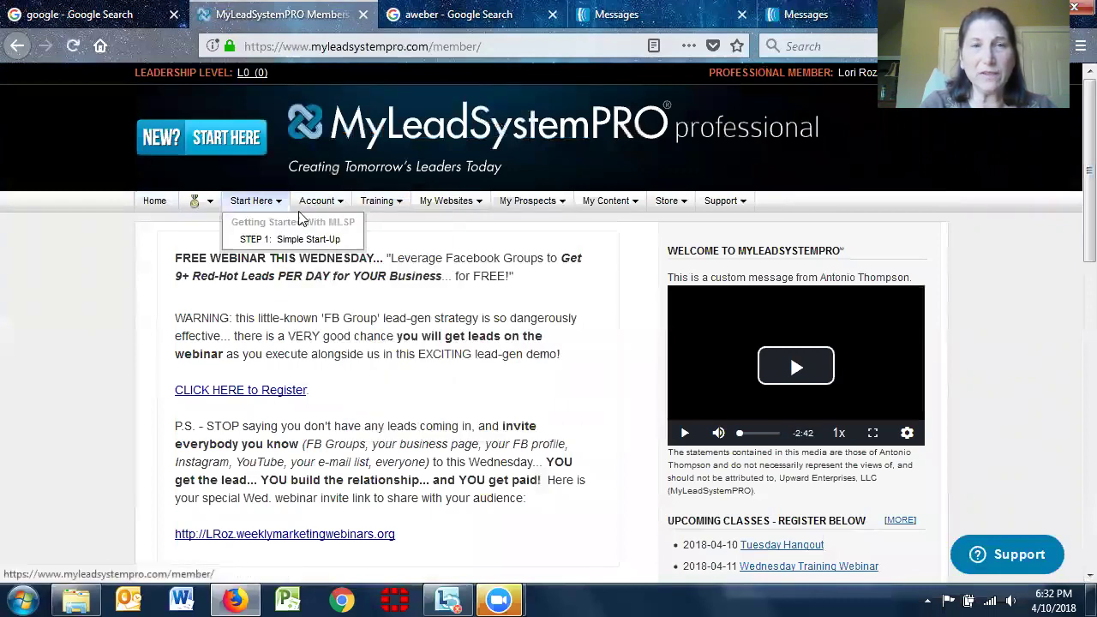
mouse_move(330, 213)
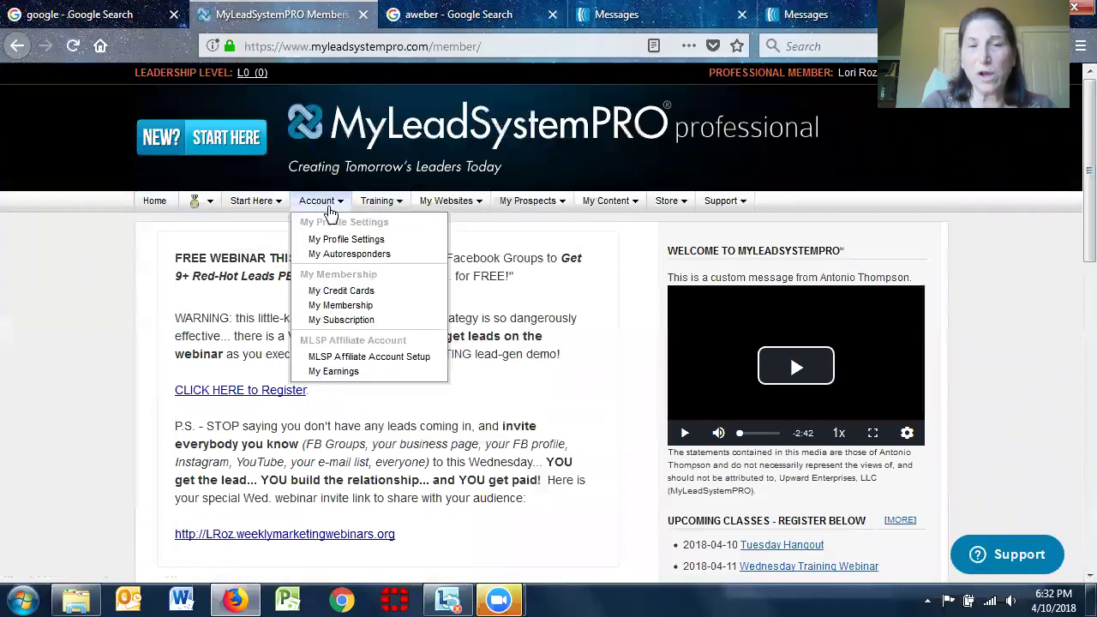
left_click(331, 254)
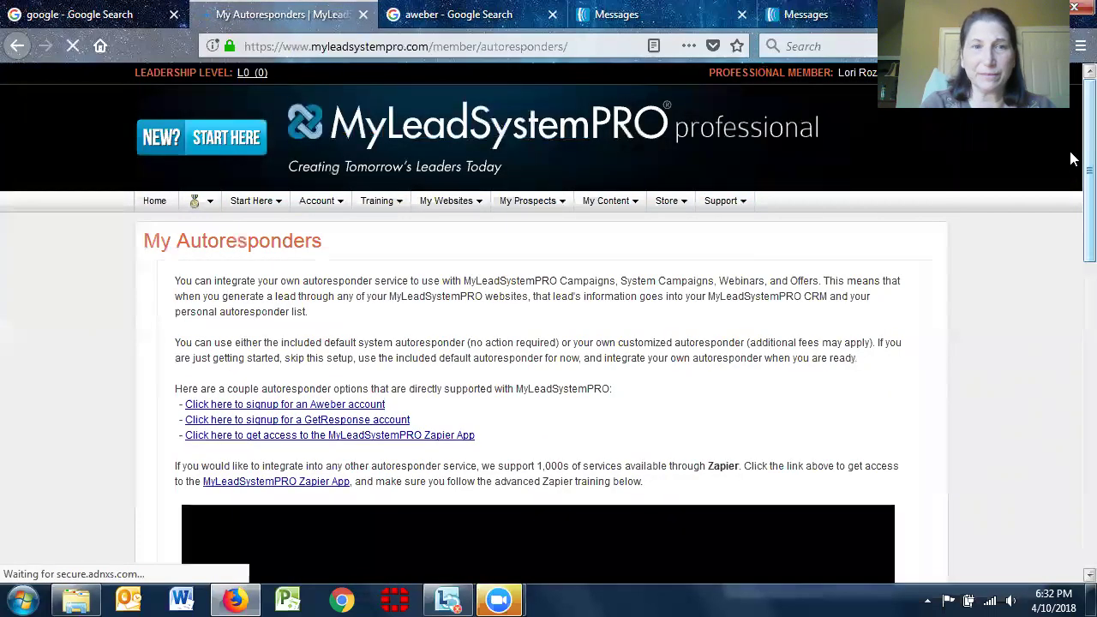
scroll(1074, 167, "down", 3)
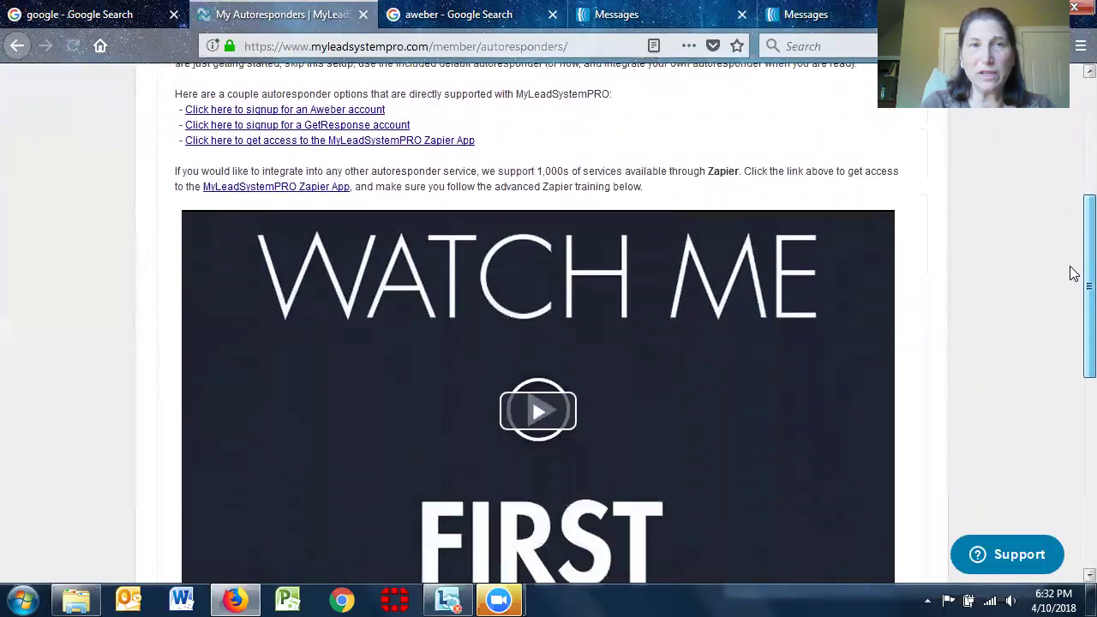
scroll(1073, 274, "down", 5)
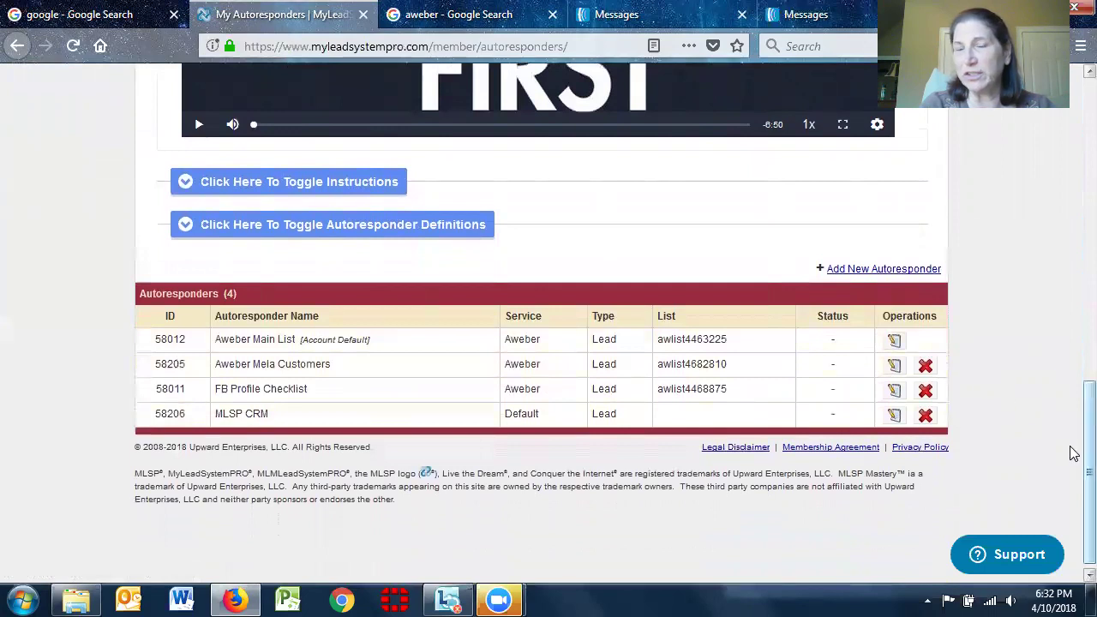
scroll(1074, 453, "up", 6)
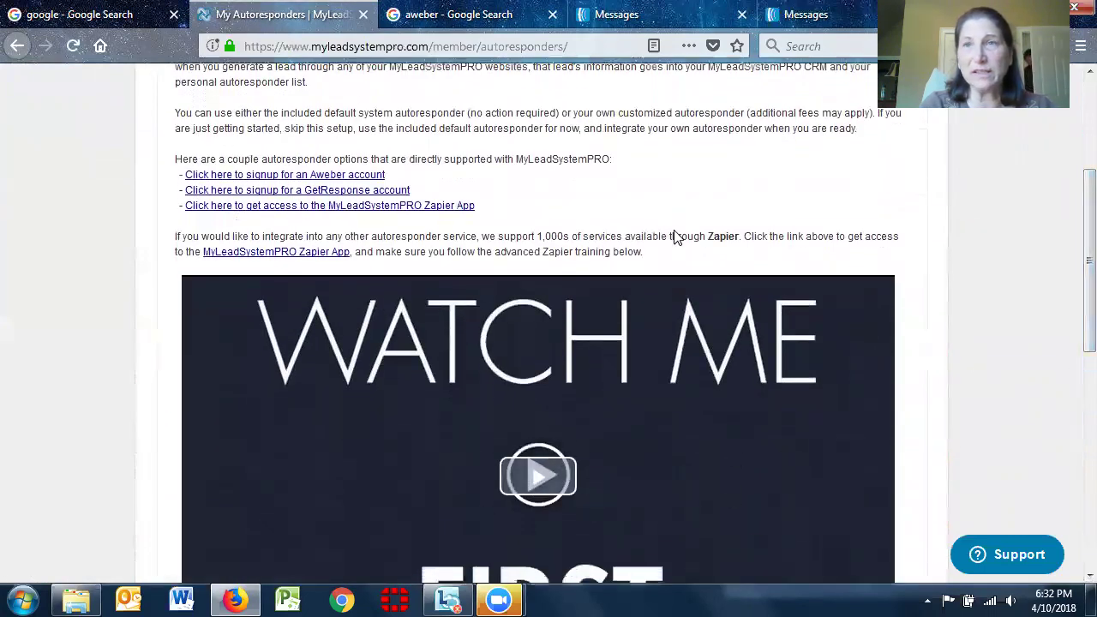
scroll(1070, 314, "down", 3)
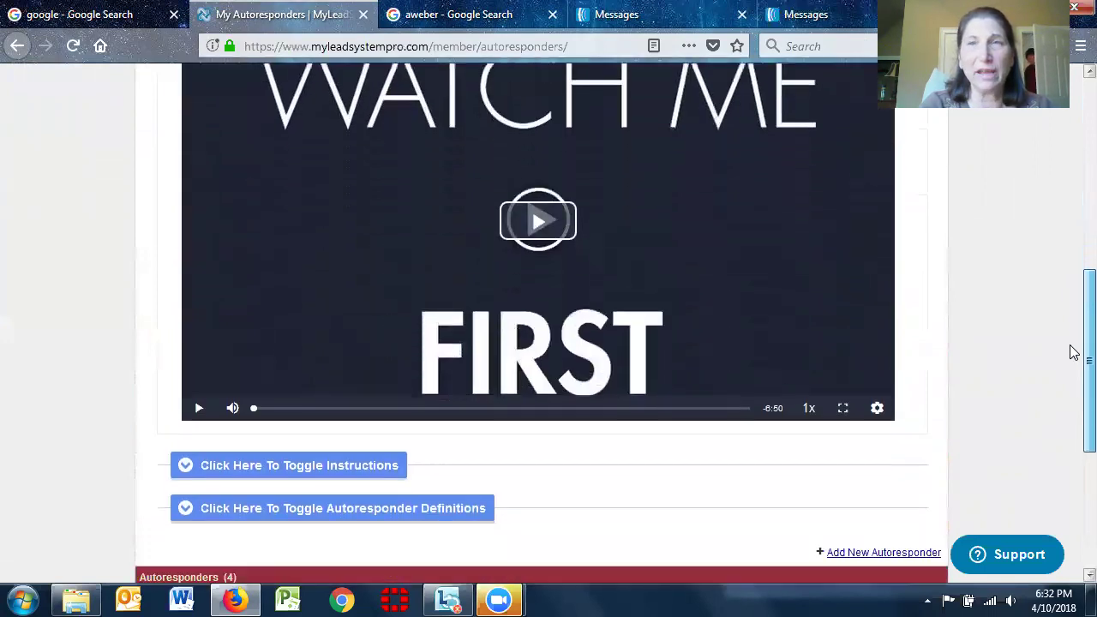
scroll(1070, 351, "down", 1)
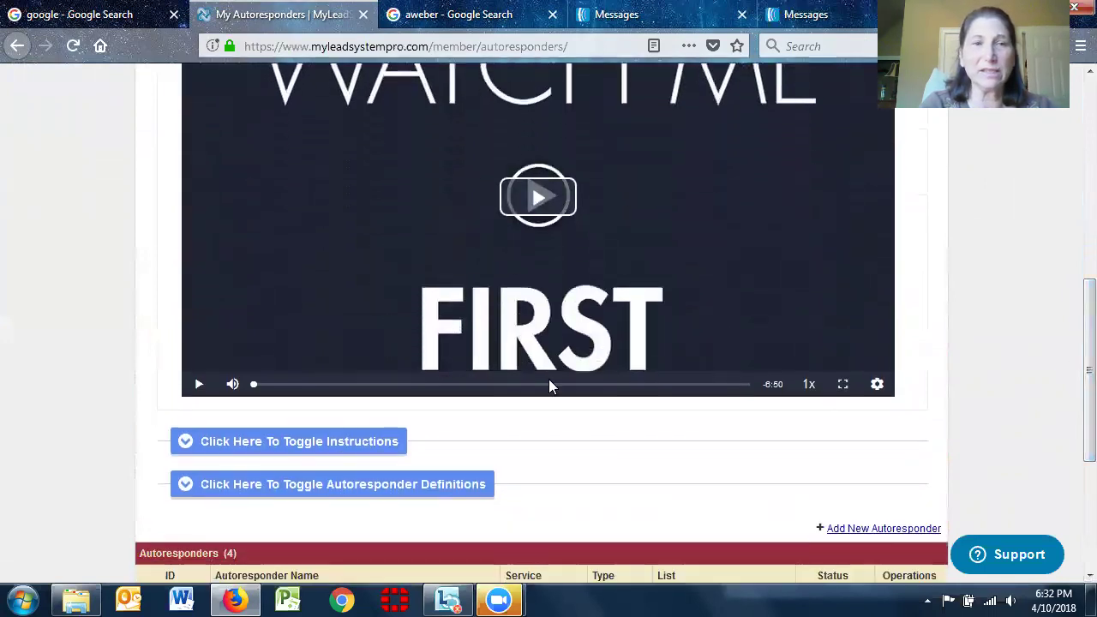
Expand the setup instructions and highlight the AWeber campaign code mymlspleadslist-d1ba7-$F
left_click(268, 444)
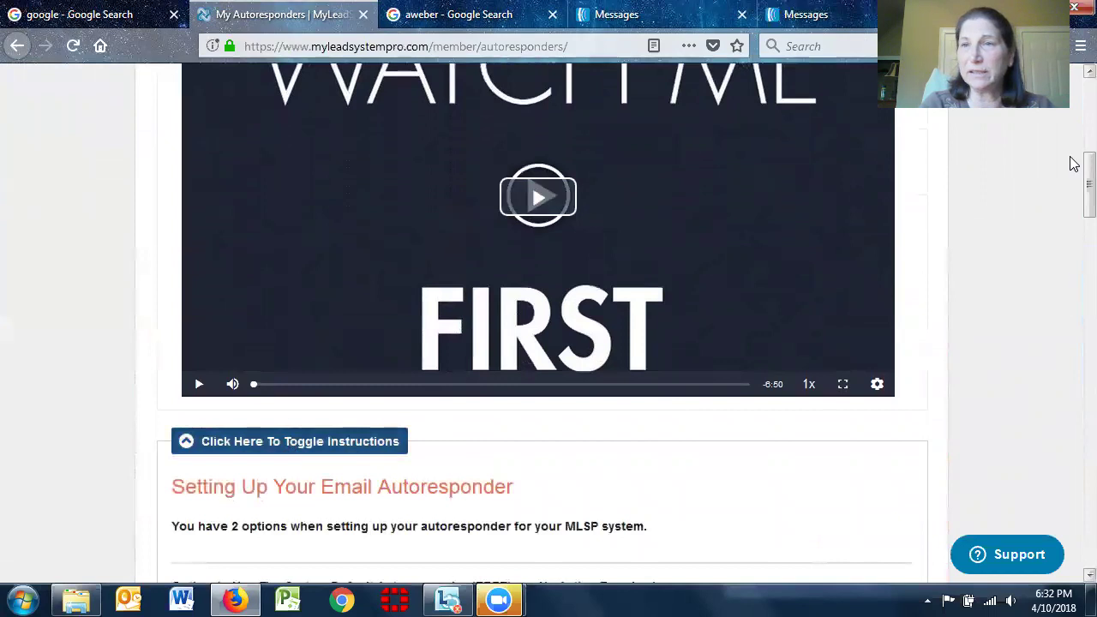
scroll(1071, 180, "down", 5)
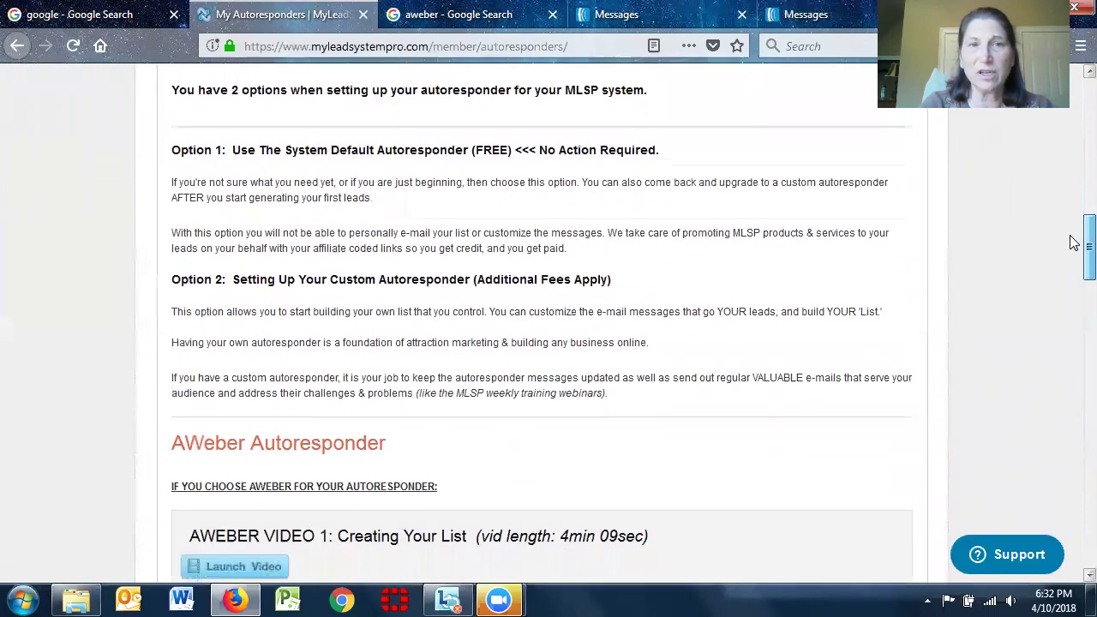
scroll(1074, 246, "down", 1)
scroll(1073, 249, "down", 4)
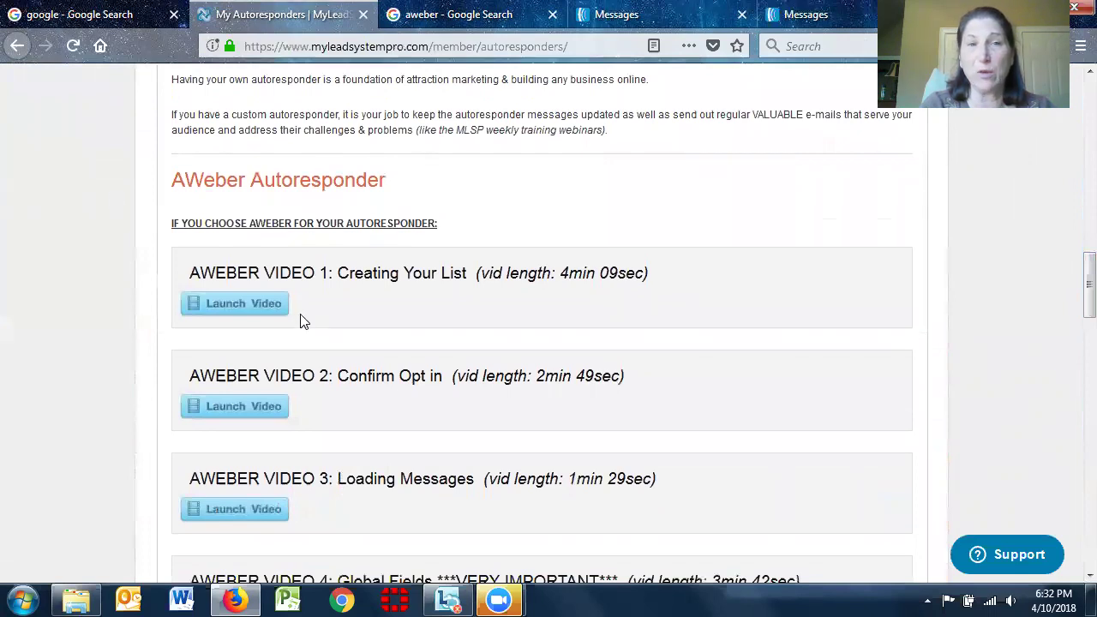
scroll(1070, 296, "down", 4)
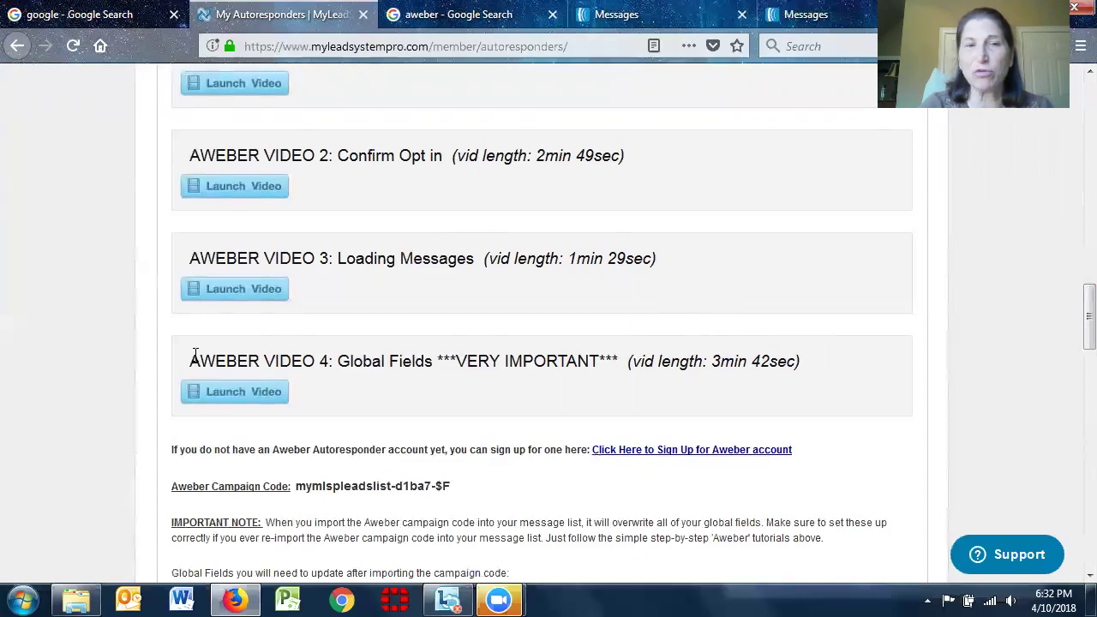
left_click_drag(194, 365, 703, 387)
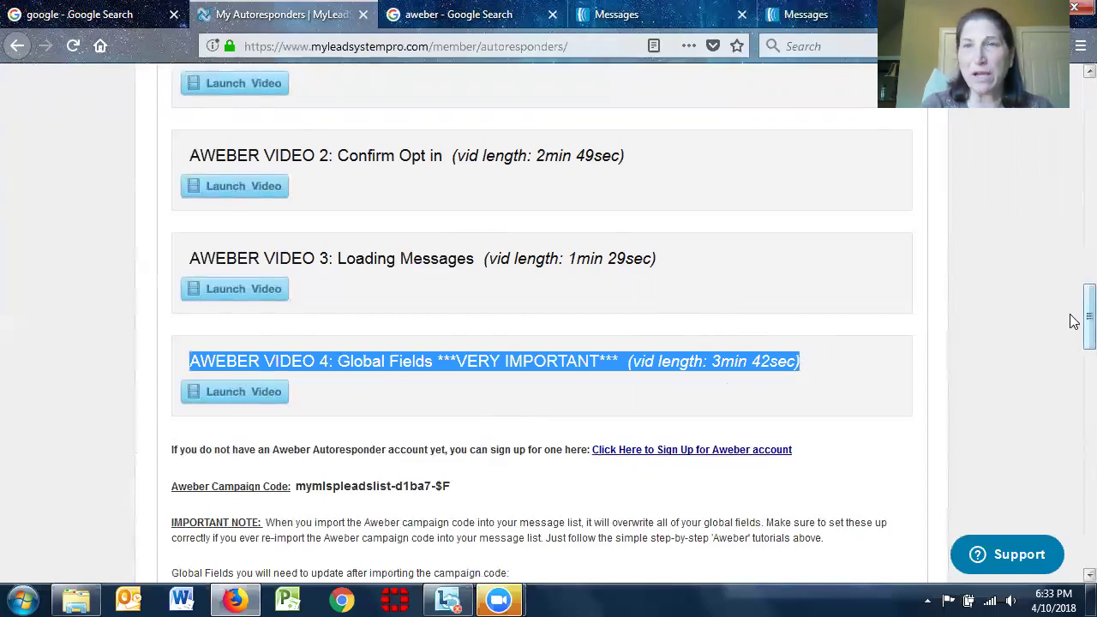
scroll(1074, 321, "down", 2)
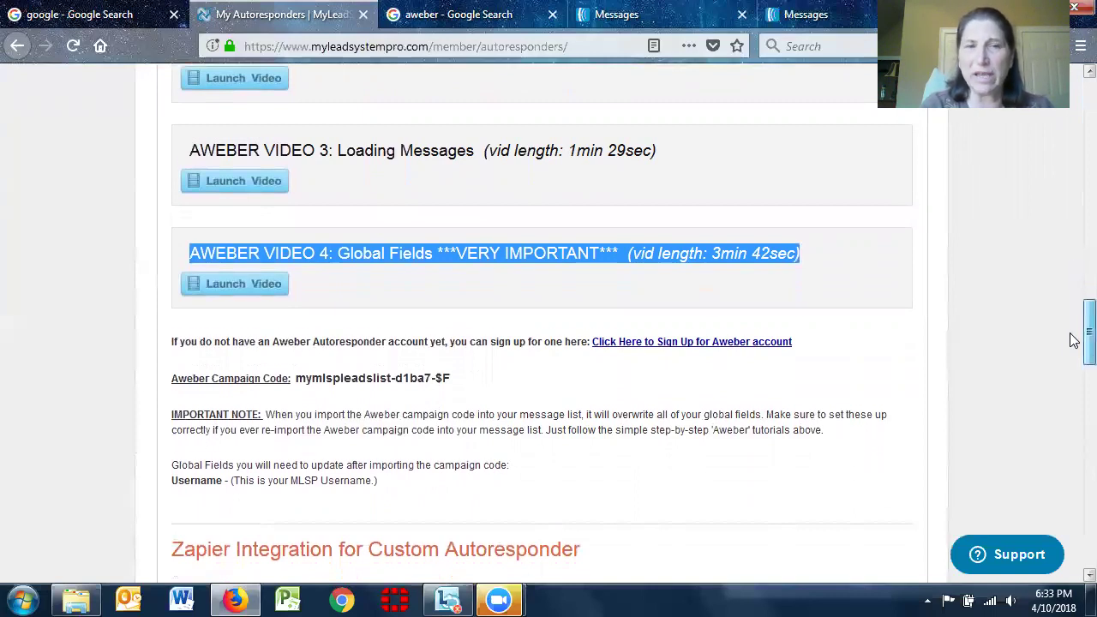
scroll(1074, 341, "down", 1)
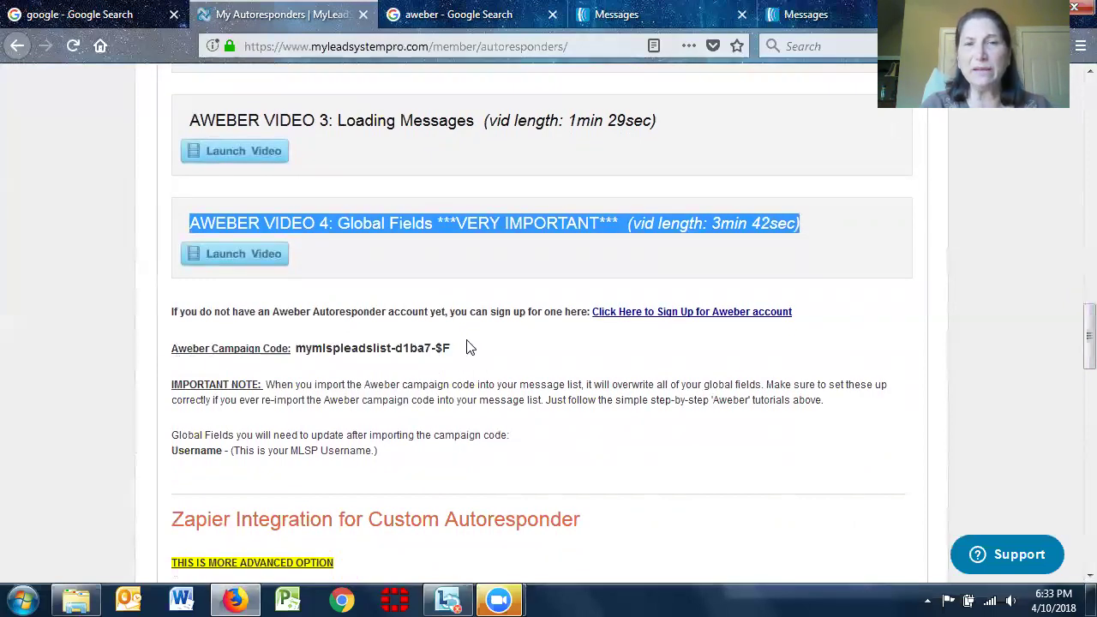
left_click_drag(450, 349, 290, 347)
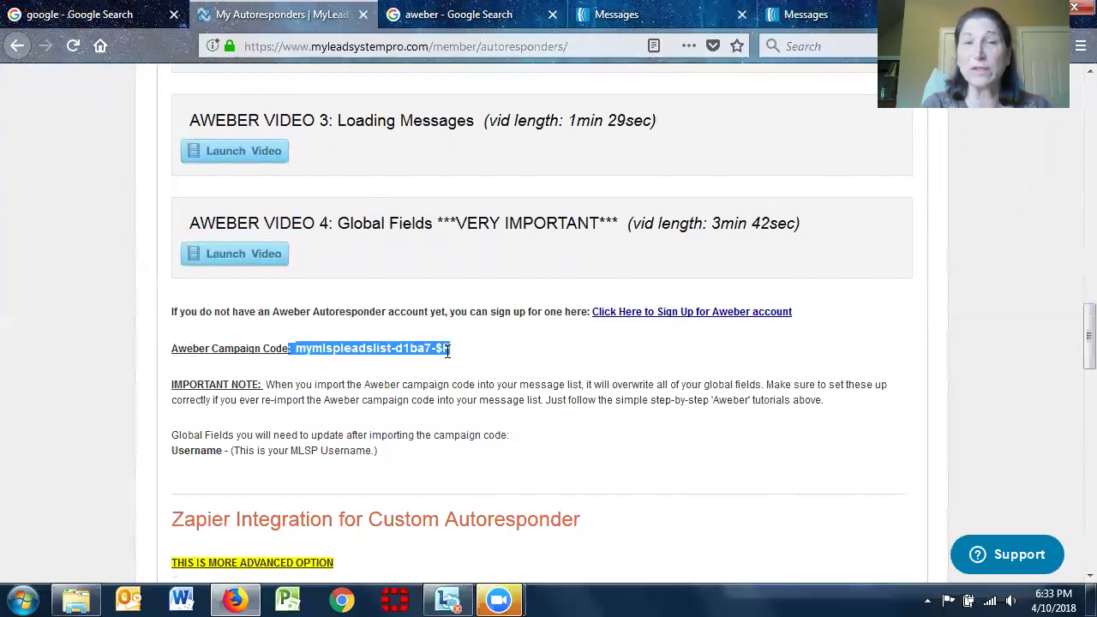
In AWeber, make the clients list the current list
left_click(631, 16)
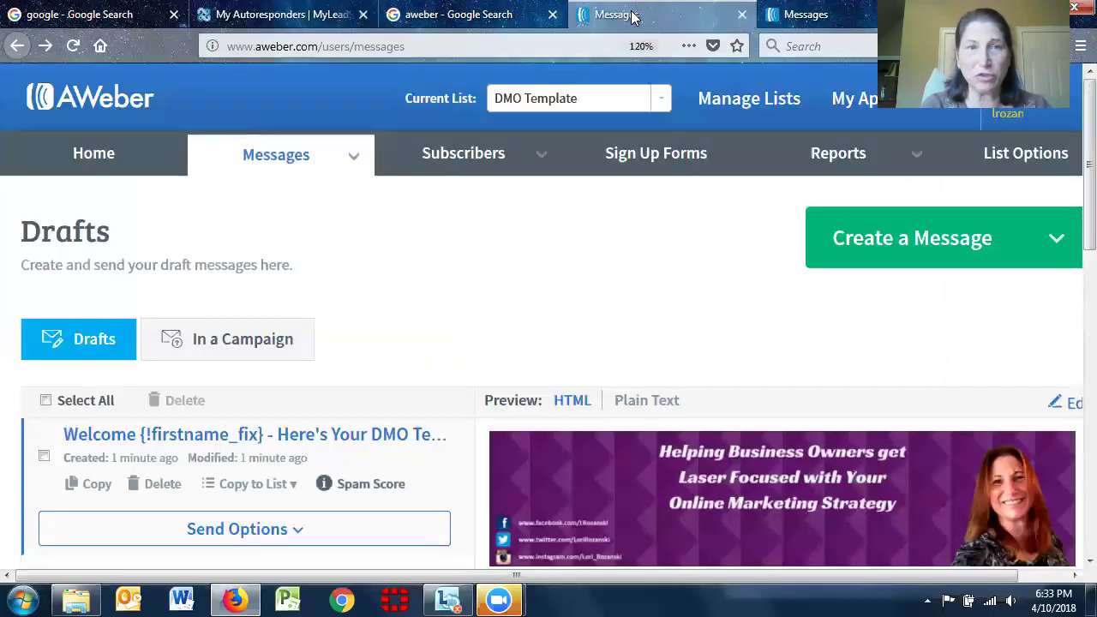
mouse_move(326, 159)
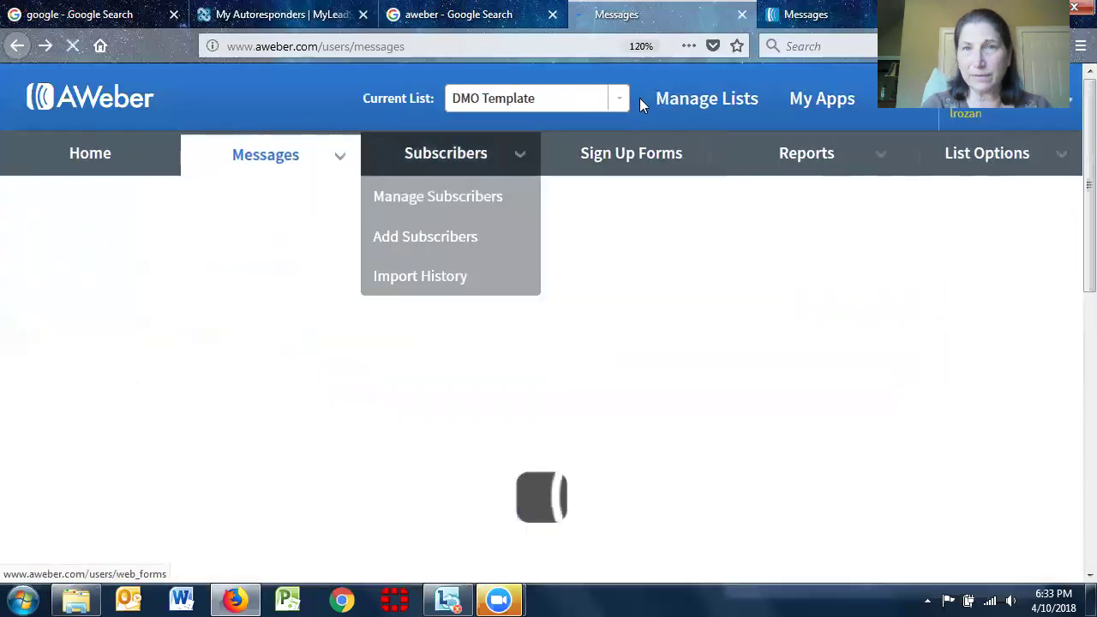
left_click(630, 108)
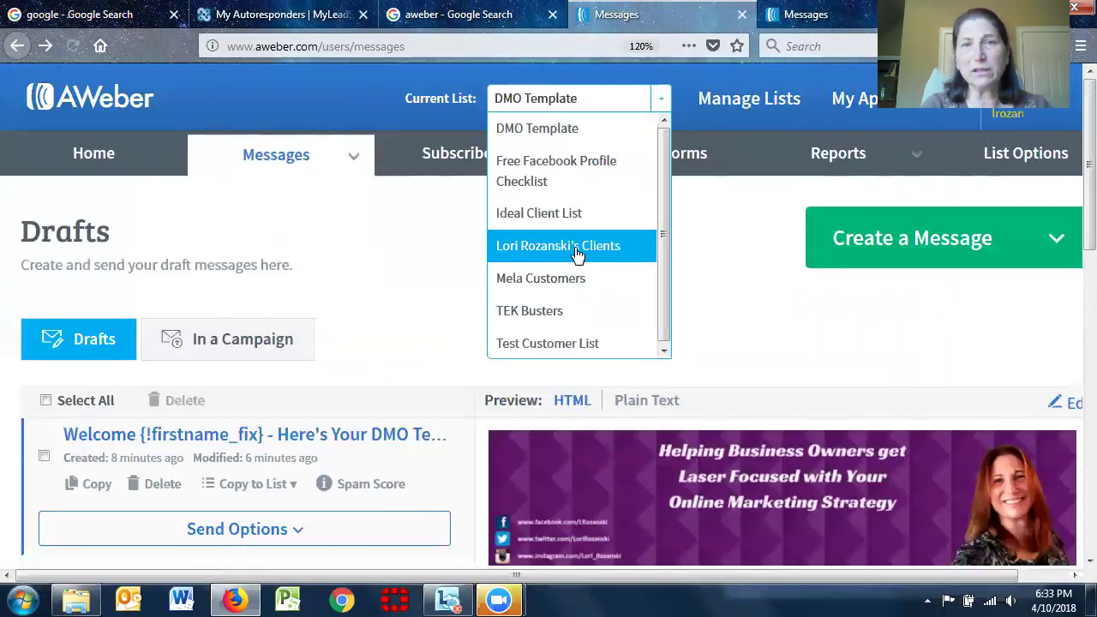
left_click(578, 249)
Open and review the Legacy Follow Up Series page, then return to MyLeadSystemPRO
mouse_move(336, 163)
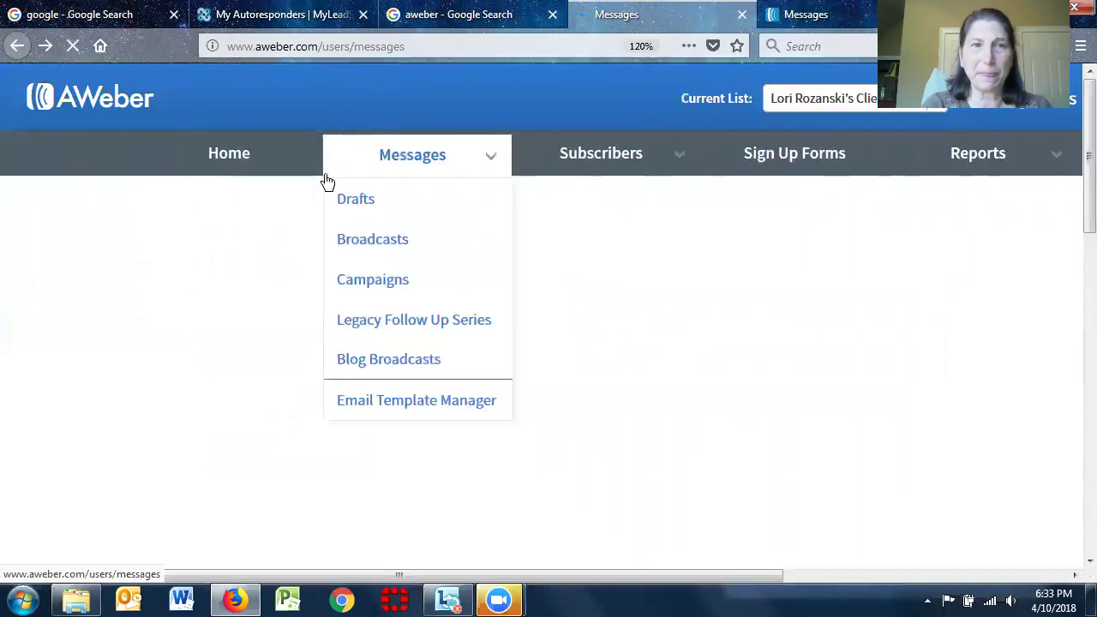
left_click(388, 334)
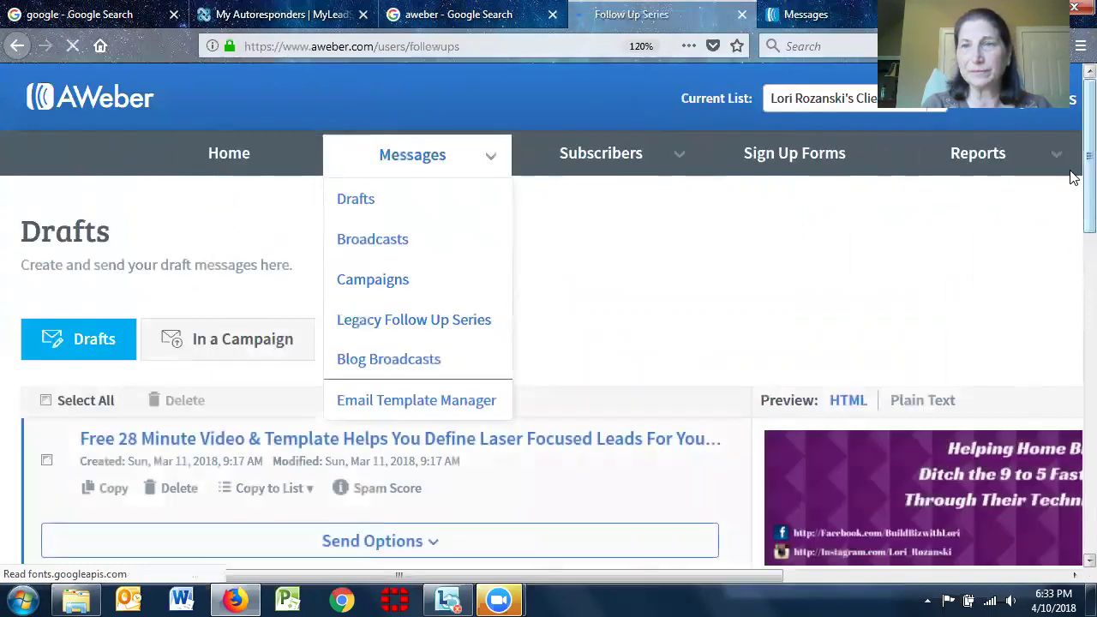
scroll(1071, 172, "down", 6)
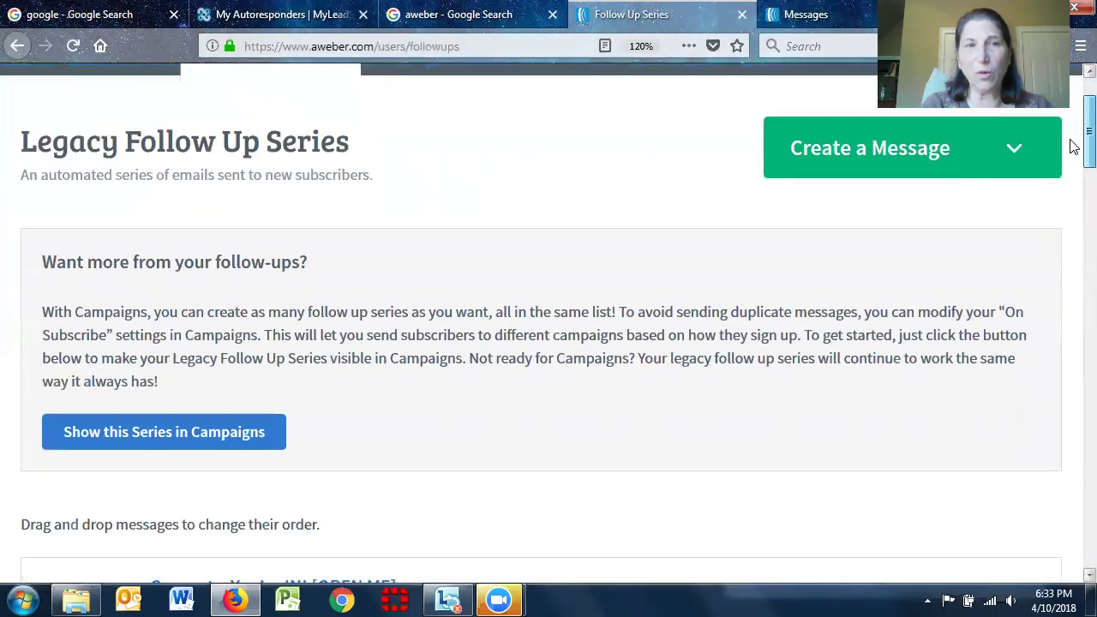
scroll(1074, 232, "down", 10)
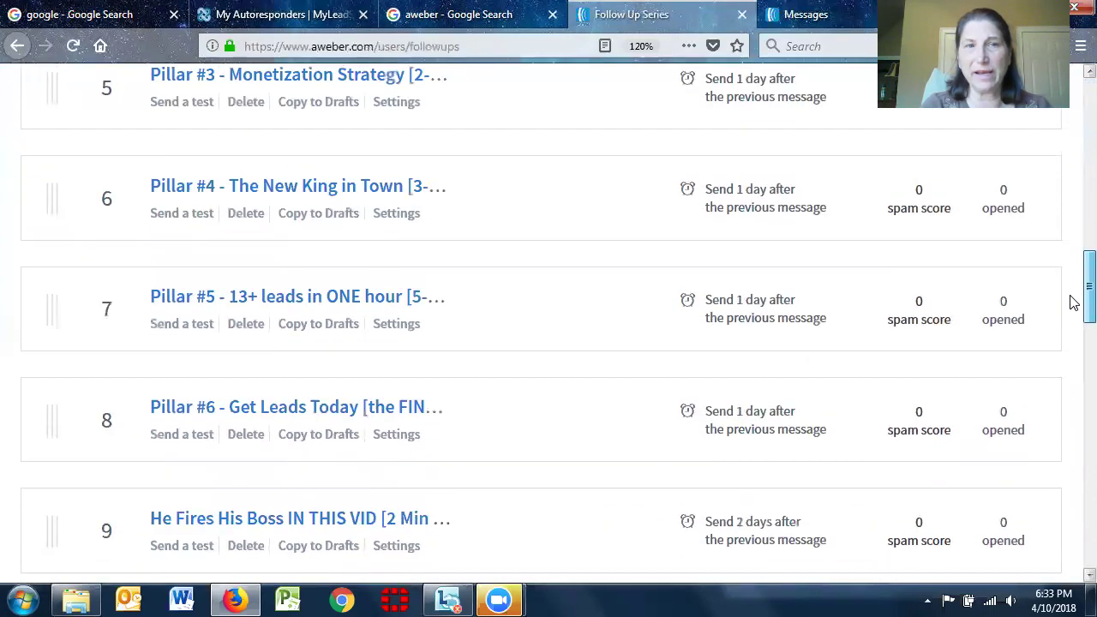
scroll(1073, 403, "down", 10)
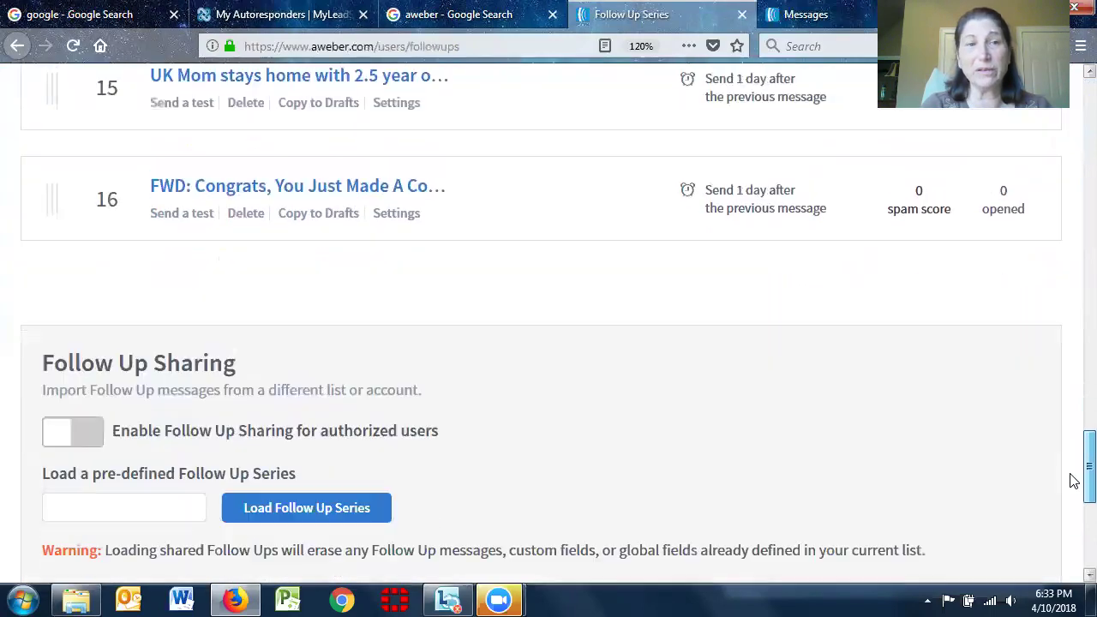
scroll(1073, 344, "up", 12)
scroll(1073, 345, "up", 15)
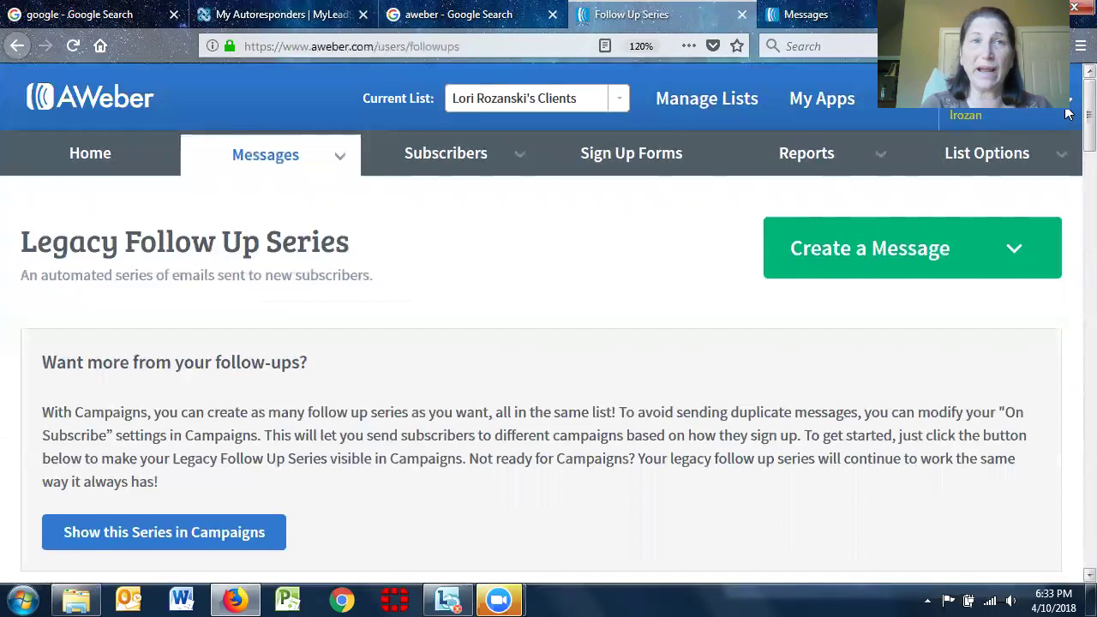
left_click(283, 14)
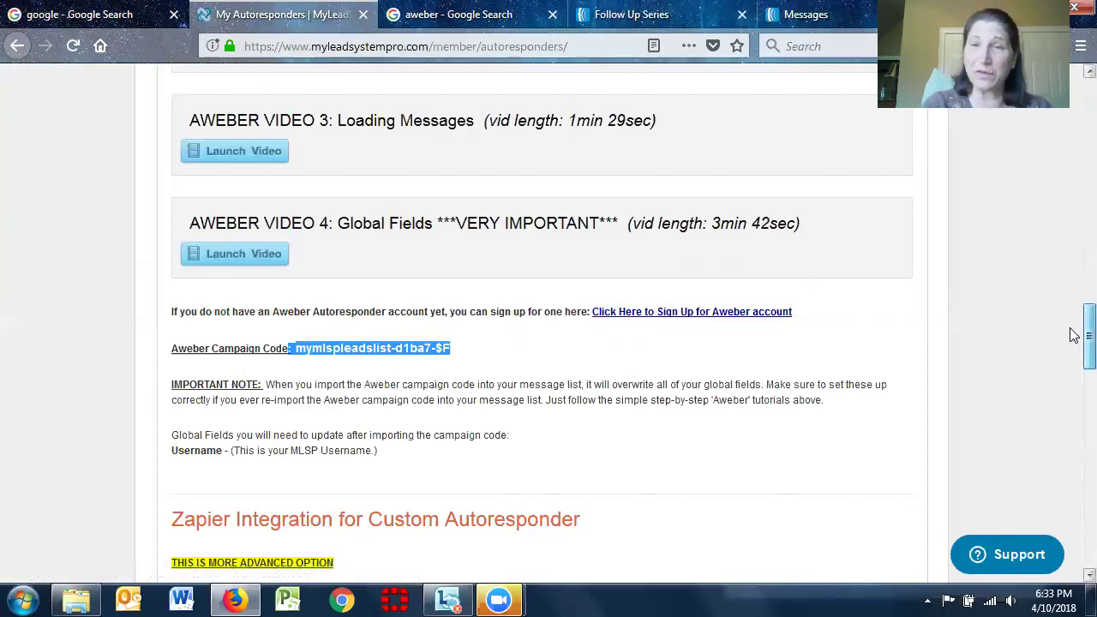
left_click_drag(1073, 336, 1074, 538)
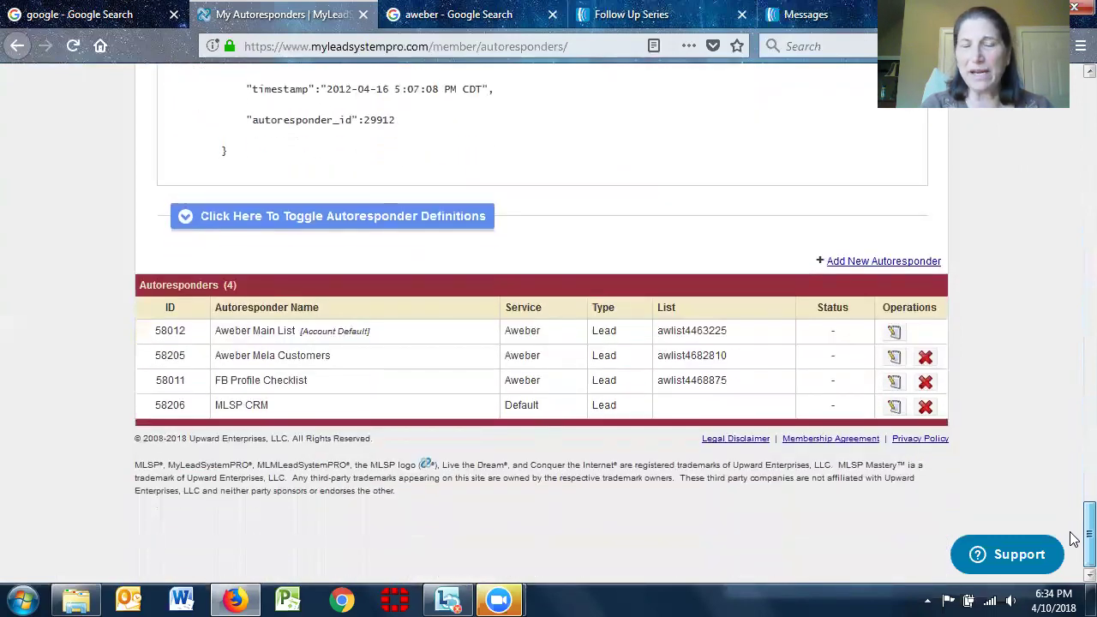
Add a new autoresponder with GetResponse as its Autoresponder Service
left_click(844, 264)
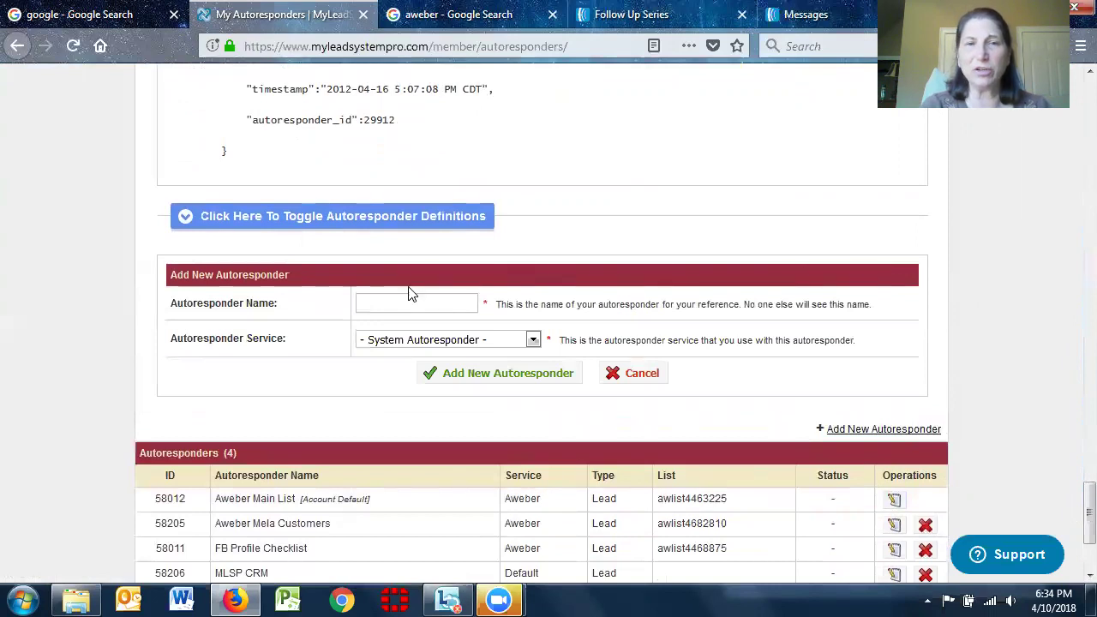
left_click(409, 300)
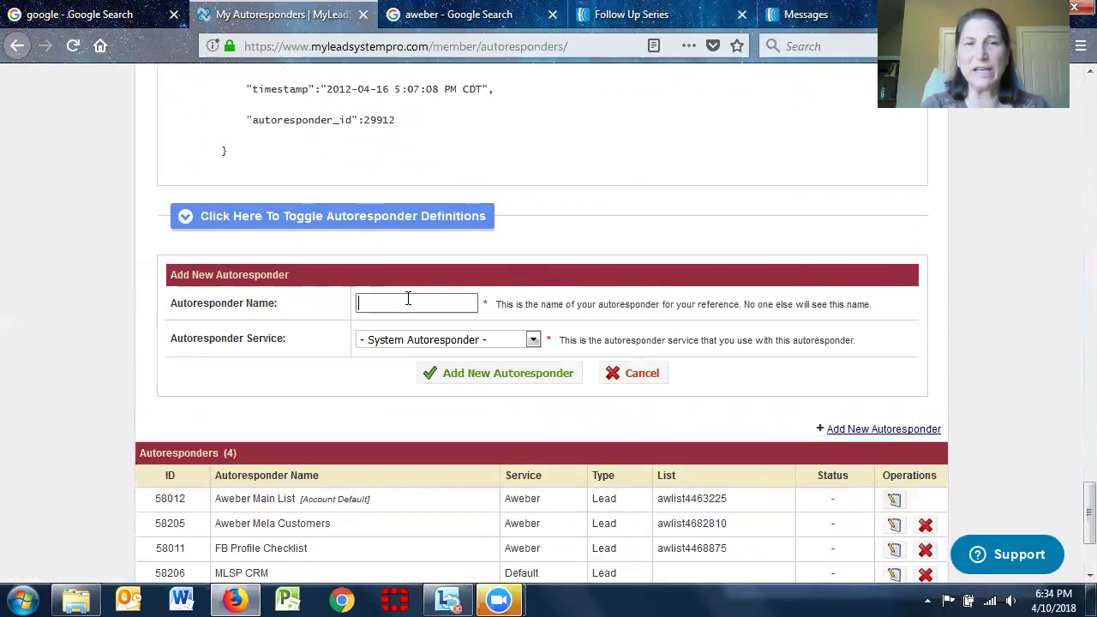
left_click(534, 339)
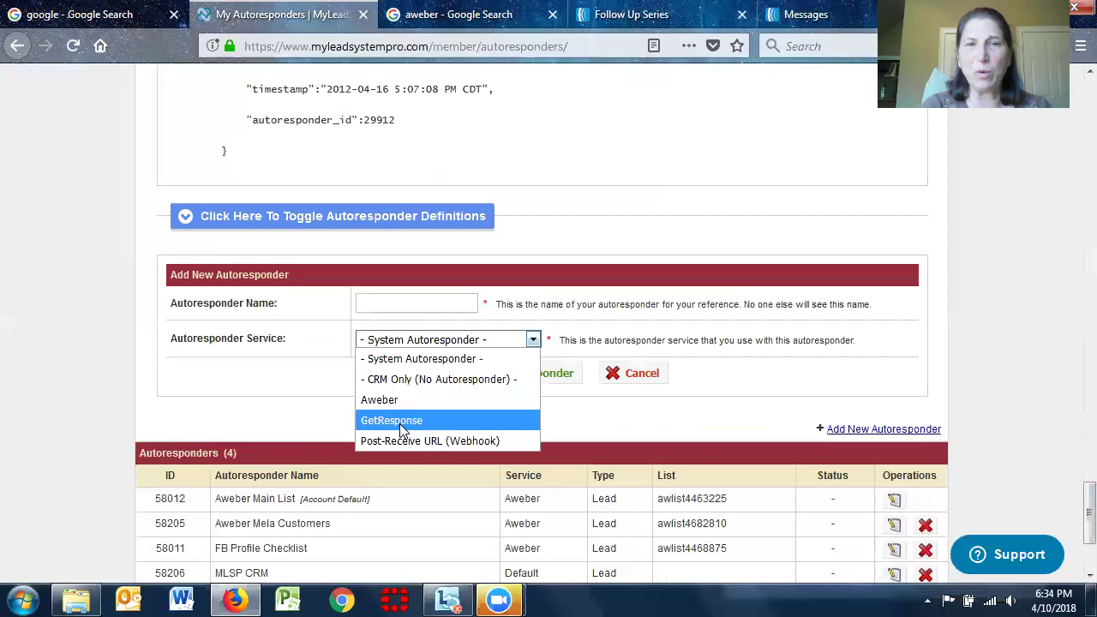
left_click(390, 301)
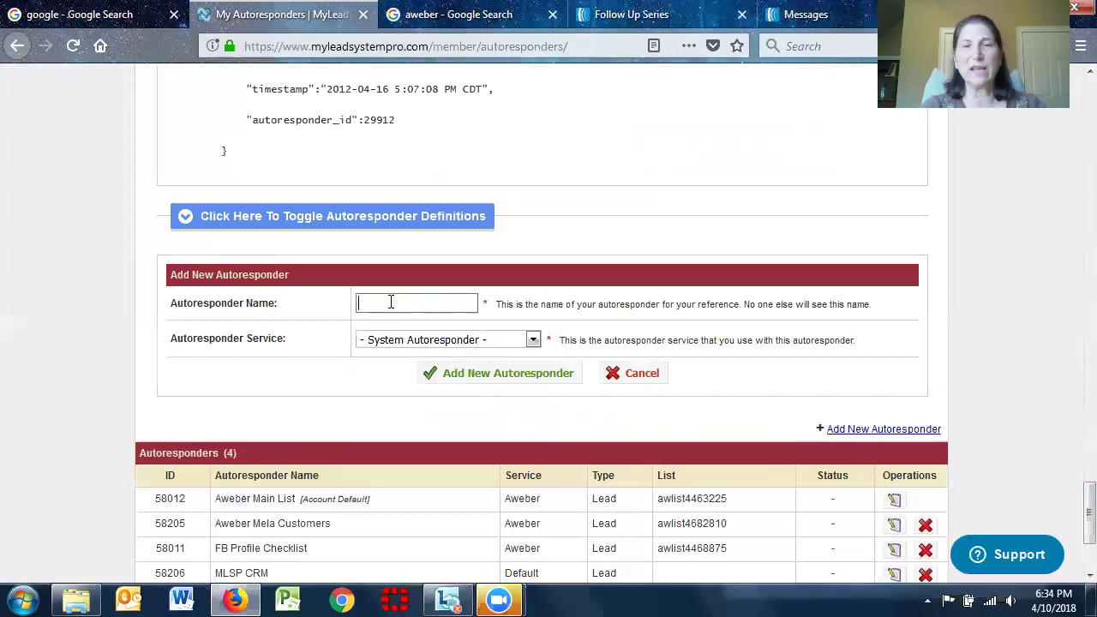
left_click(533, 339)
left_click(435, 421)
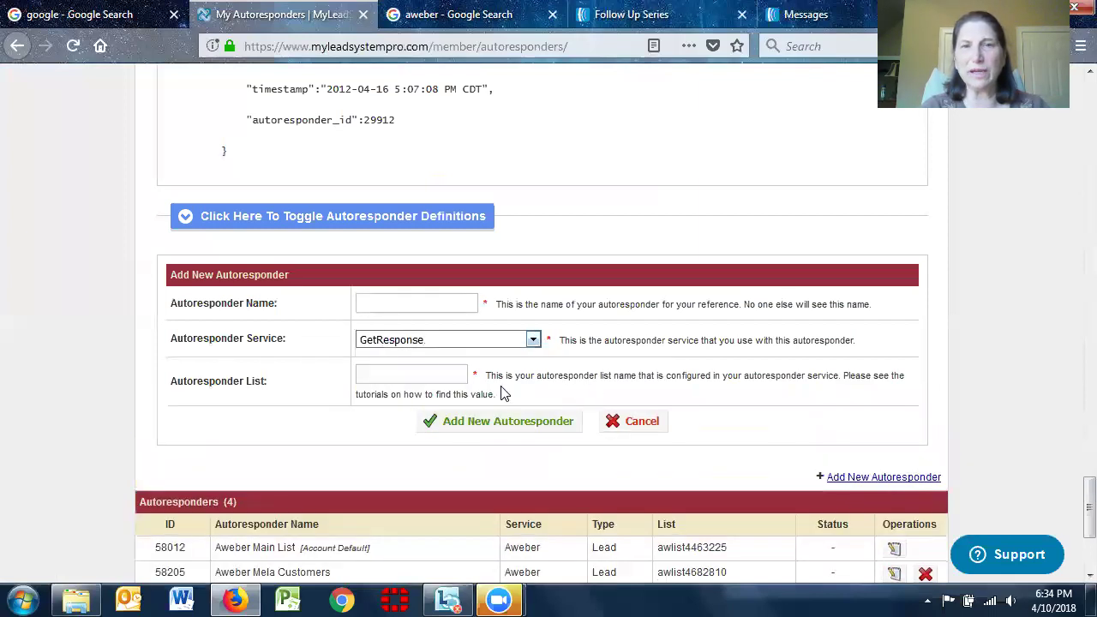
left_click(392, 305)
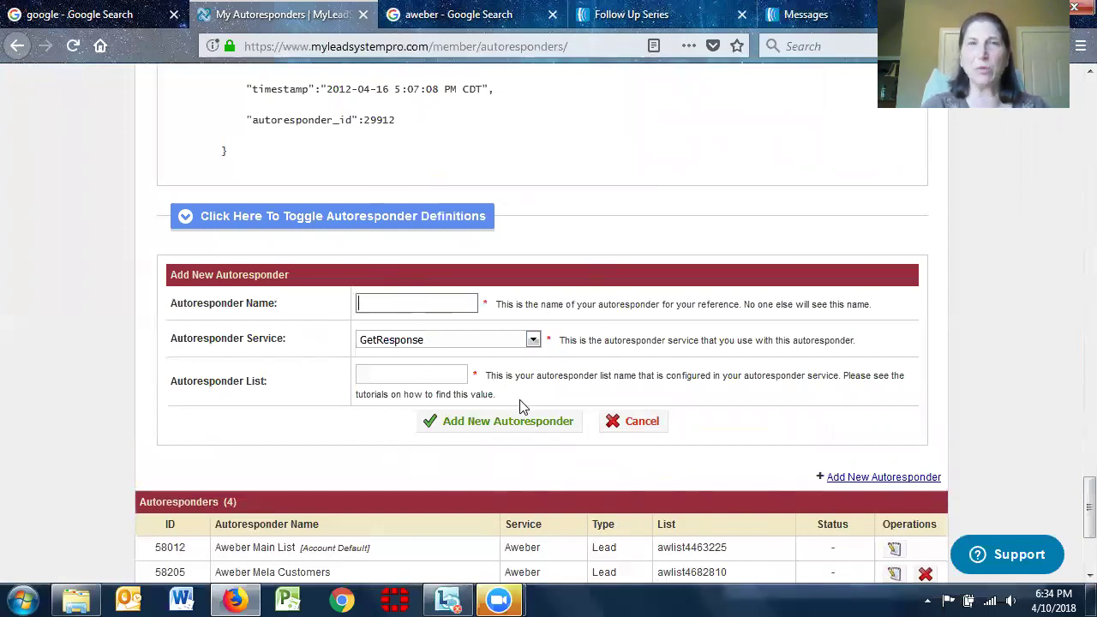
Copy the current AWeber list's Unique List ID from its list settings
left_click(660, 12)
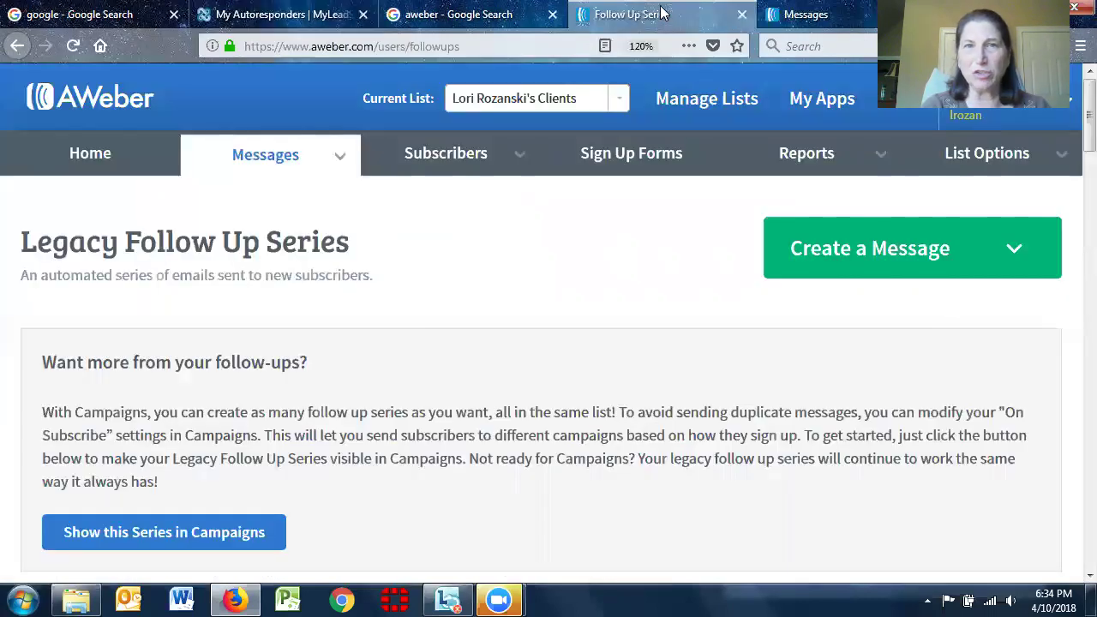
mouse_move(991, 172)
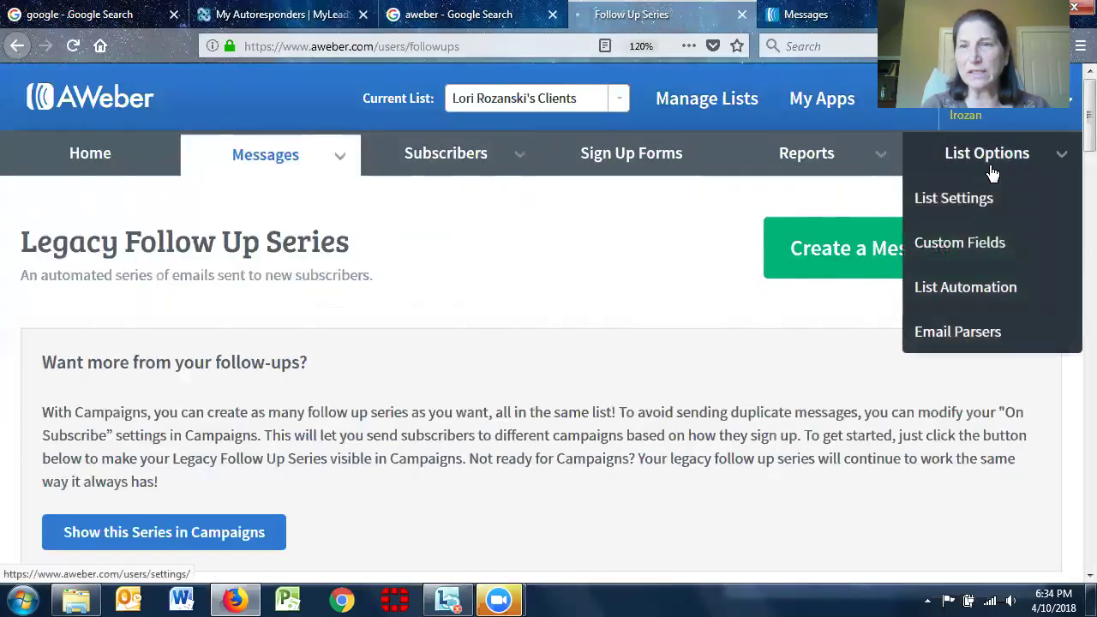
left_click(953, 200)
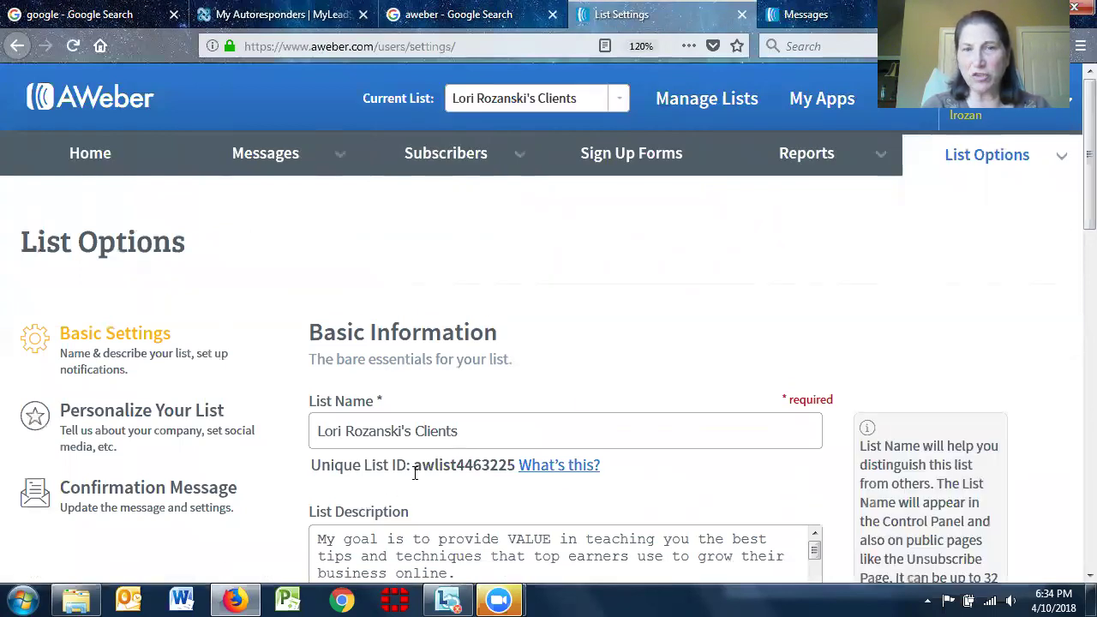
left_click_drag(415, 470, 516, 476)
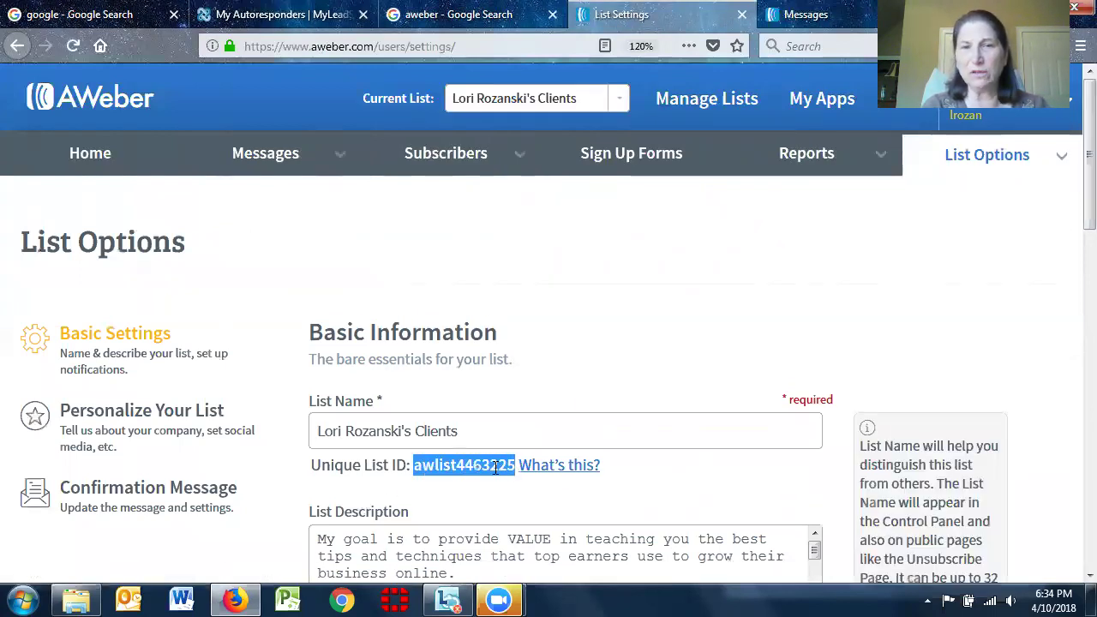
right_click(495, 468)
left_click(537, 482)
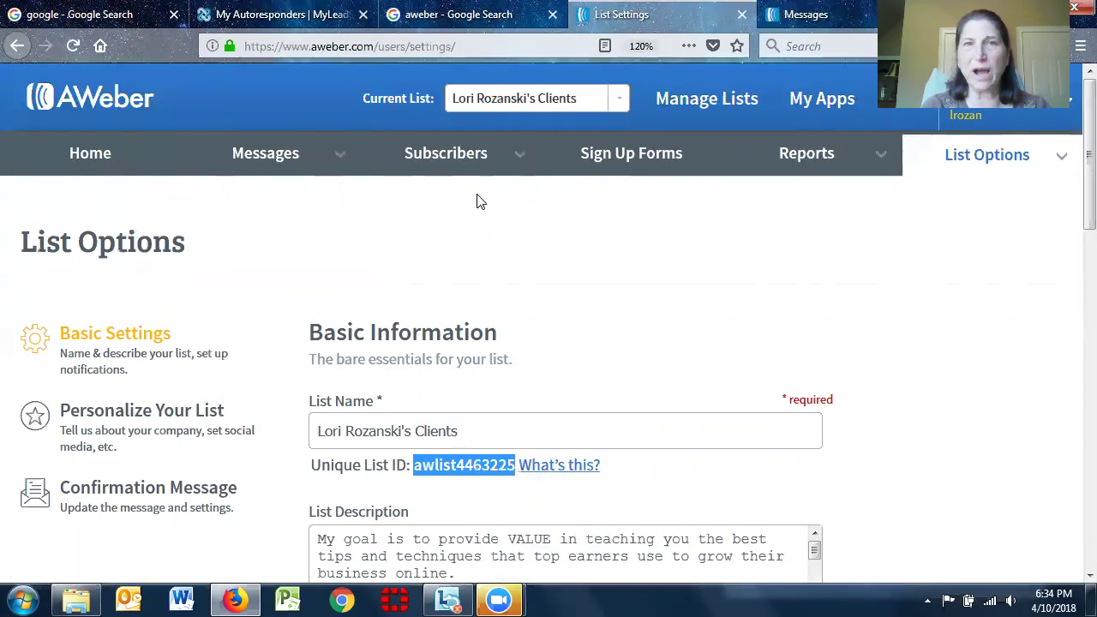
left_click(458, 14)
left_click(268, 11)
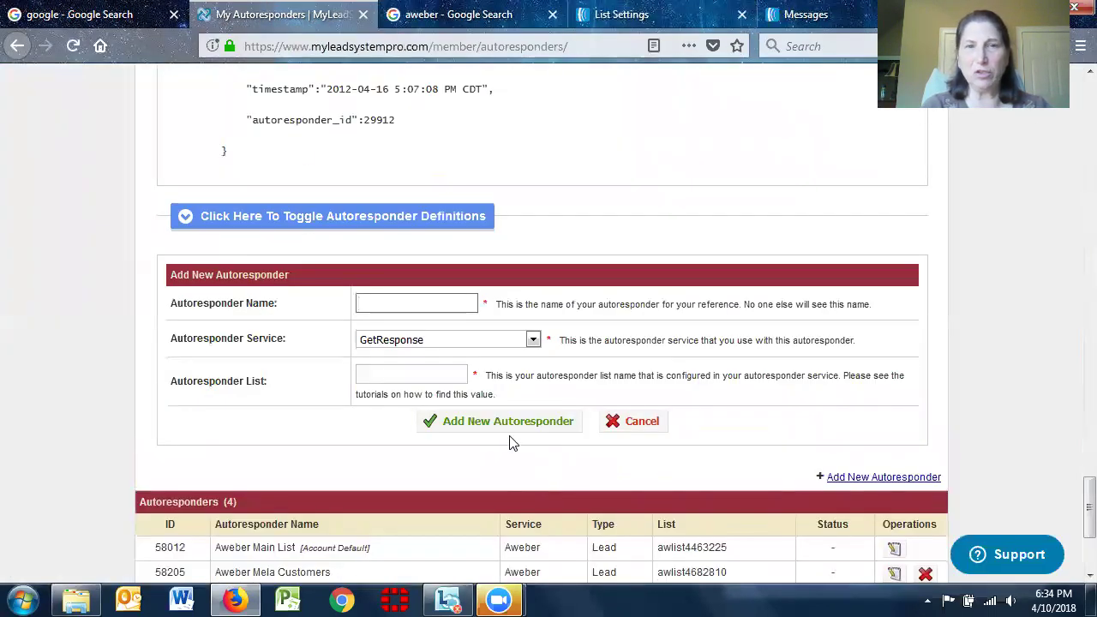
Set the service to Aweber and paste list ID awlist4463225 into Unique ID
left_click(390, 375)
left_click(534, 339)
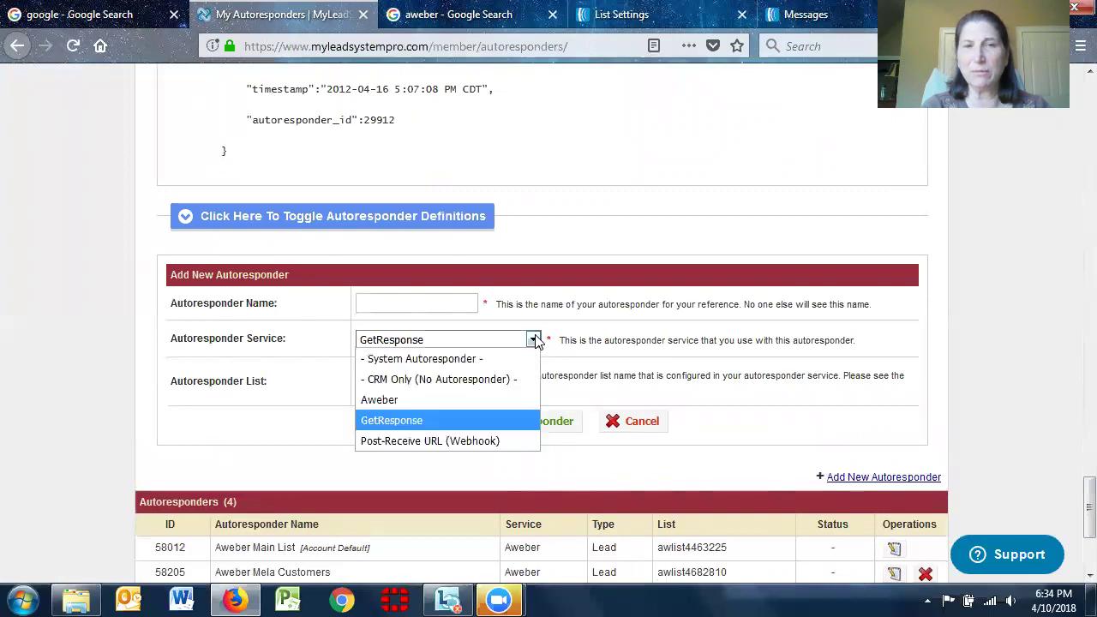
left_click(410, 398)
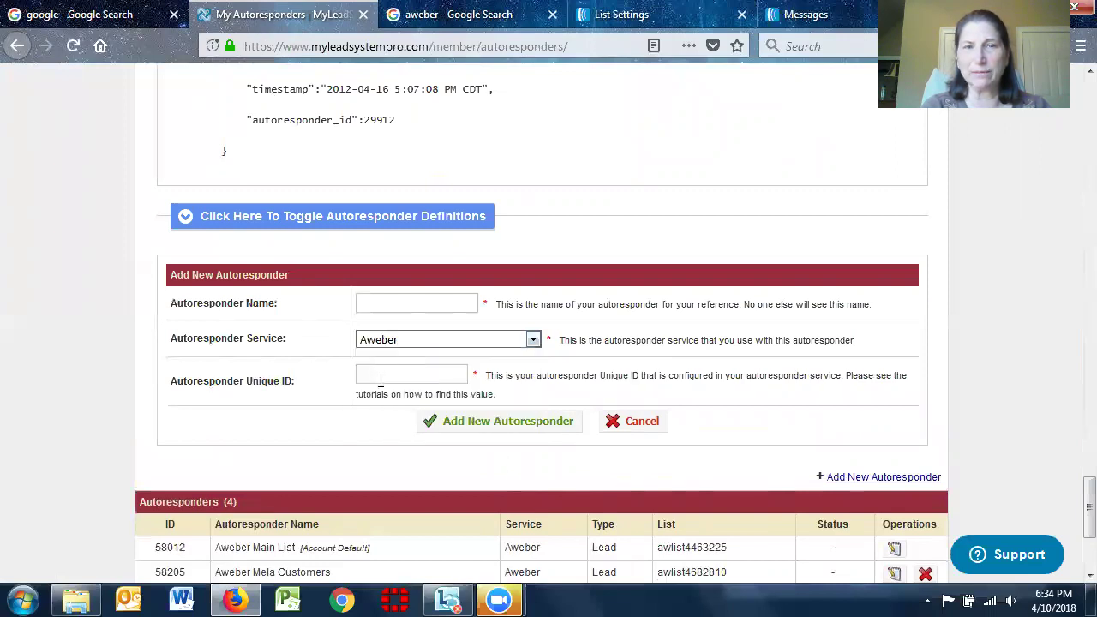
left_click(381, 380)
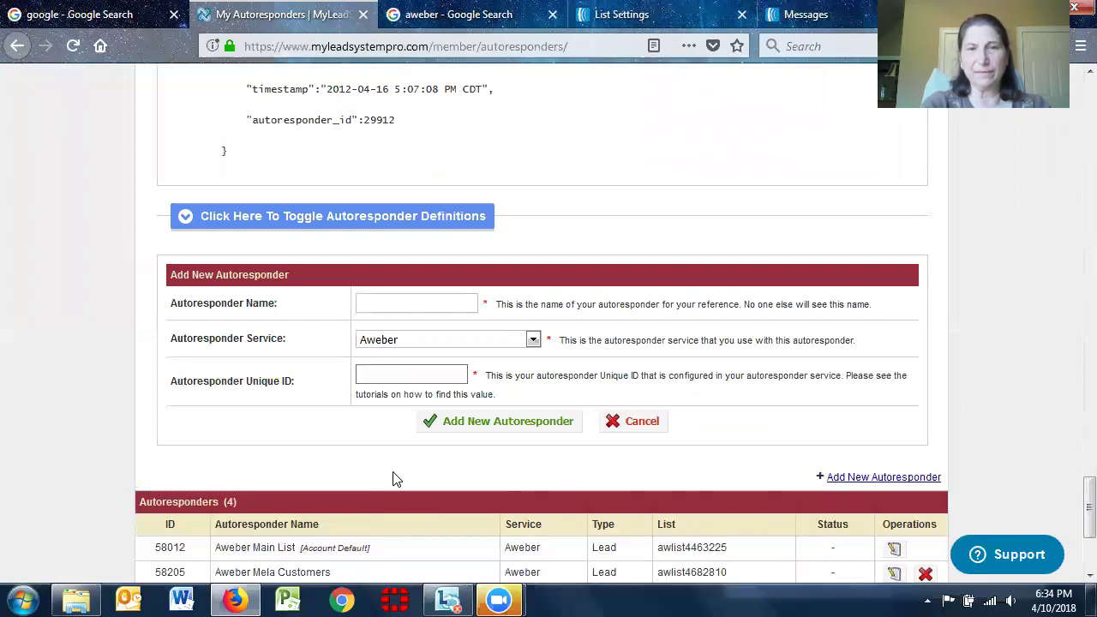
key("ctrl+v")
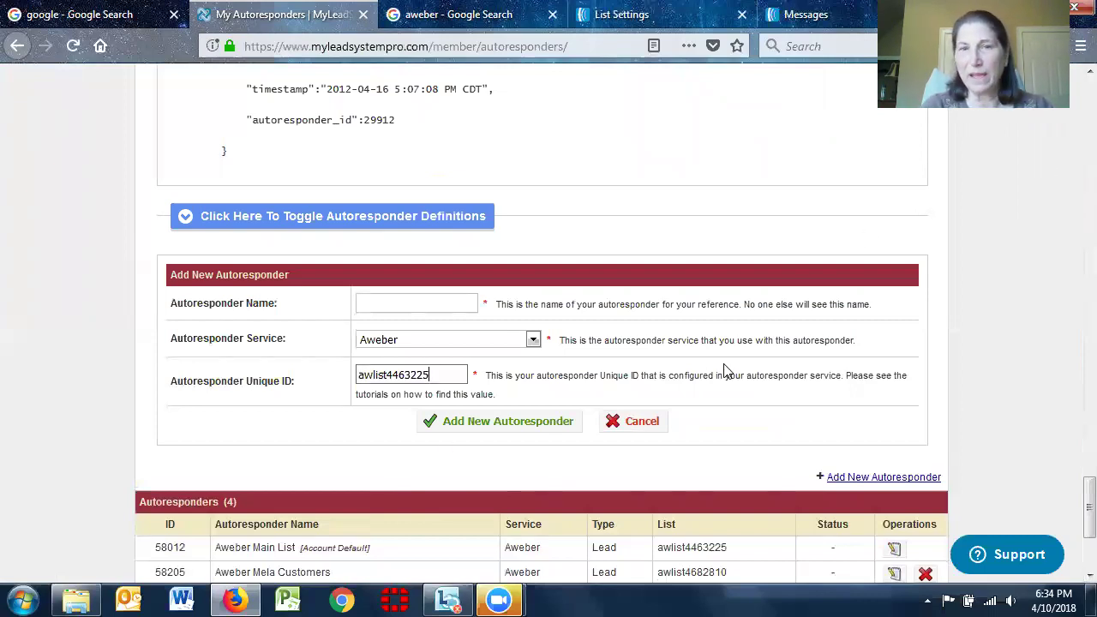
Submit it as 'Test Account'; it is rejected as already defined
left_click(408, 298)
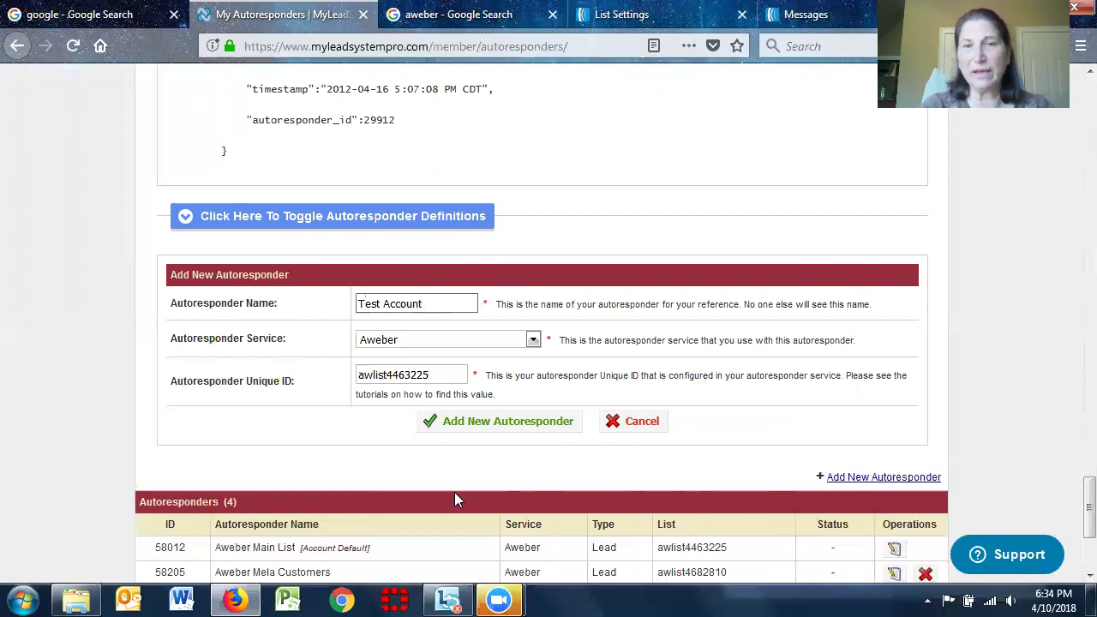
left_click(526, 433)
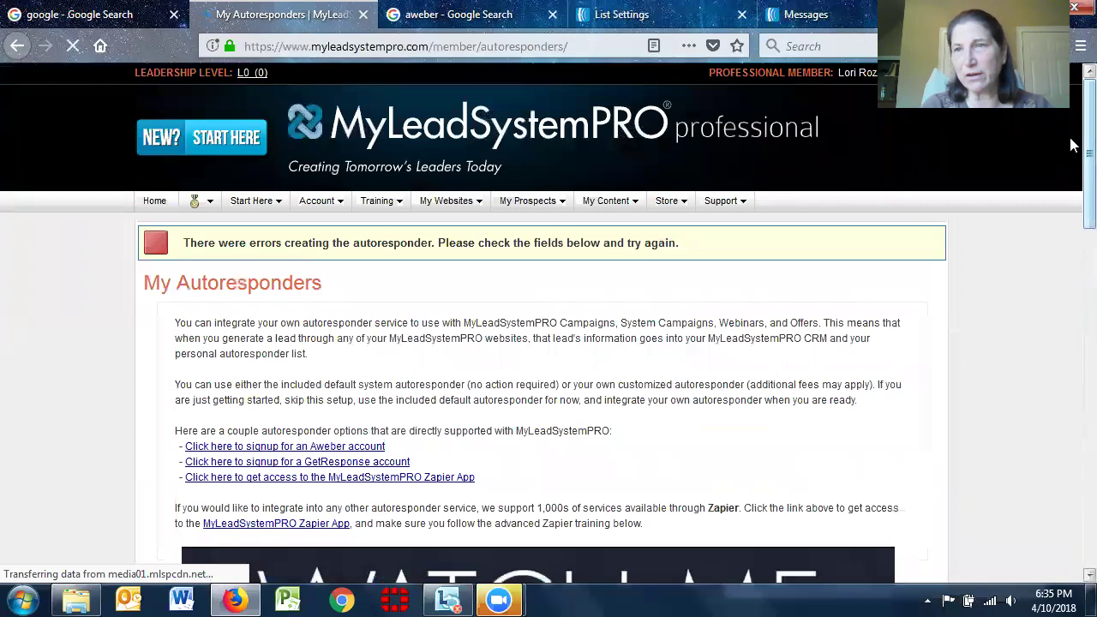
scroll(1073, 253, "down", 3)
scroll(1074, 246, "down", 18)
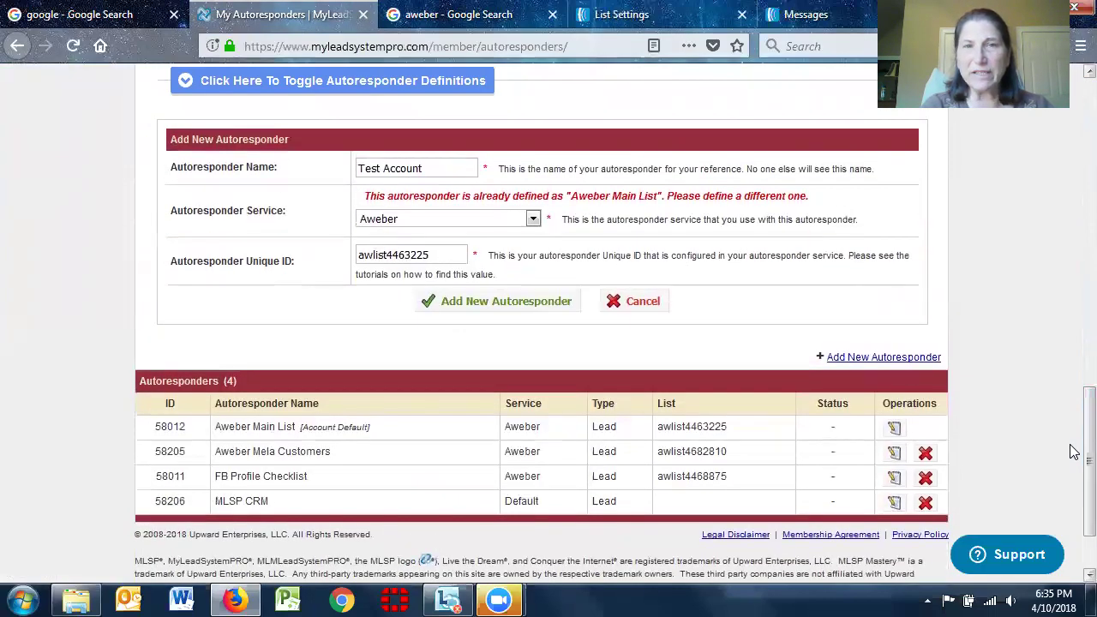
scroll(1070, 466, "down", 1)
scroll(1070, 448, "up", 1)
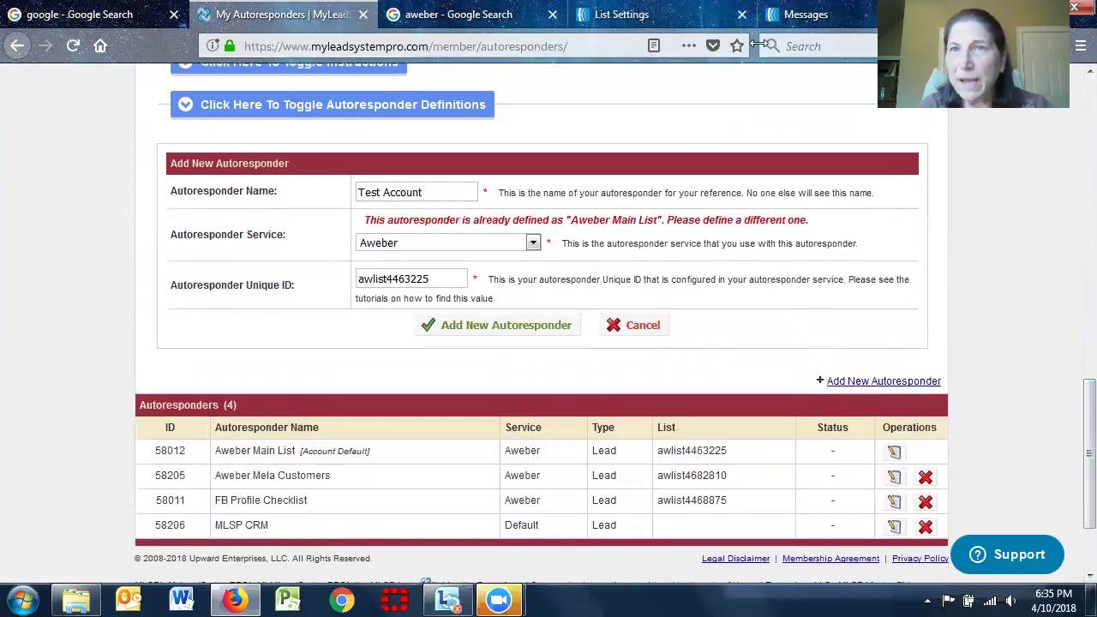
left_click(805, 14)
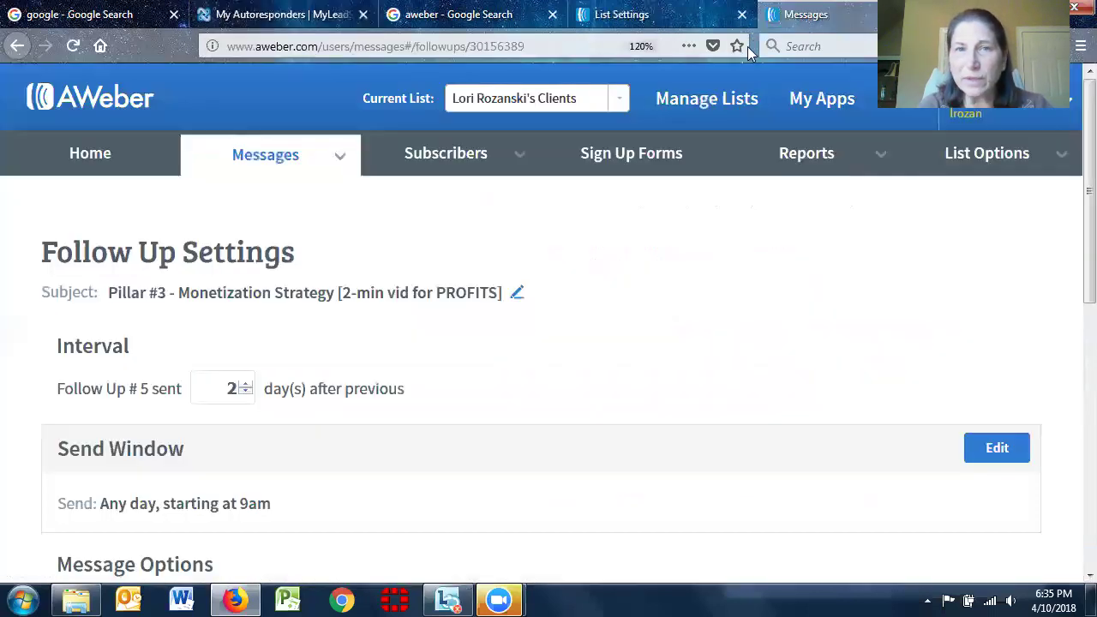
Make Test Customer List the current AWeber list and copy its unique ID awlist4999525
left_click(657, 18)
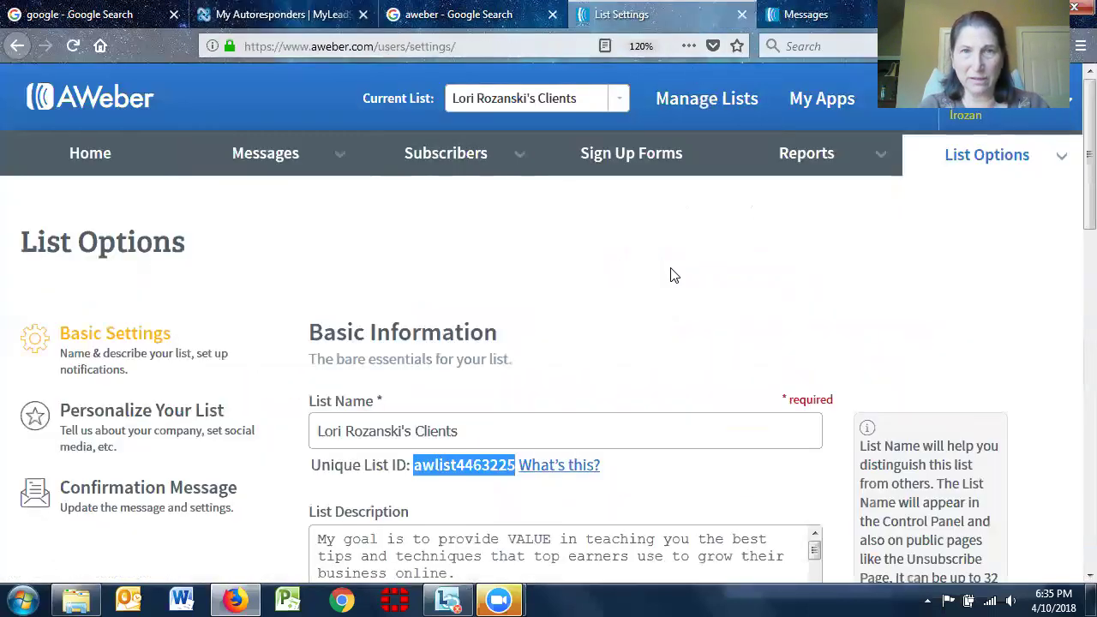
left_click(621, 99)
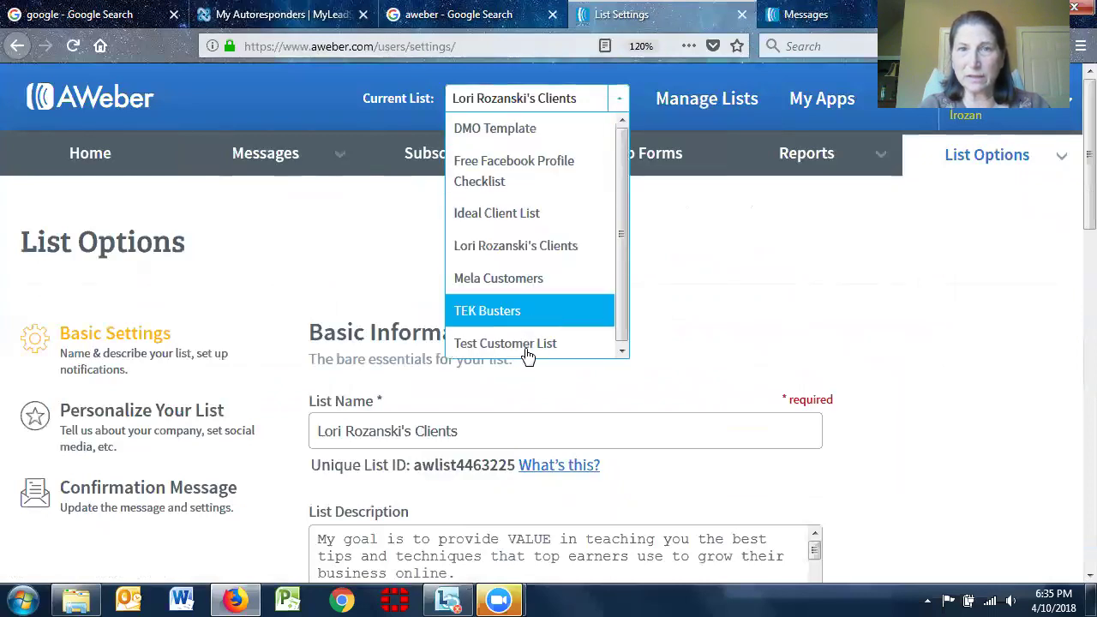
left_click(529, 347)
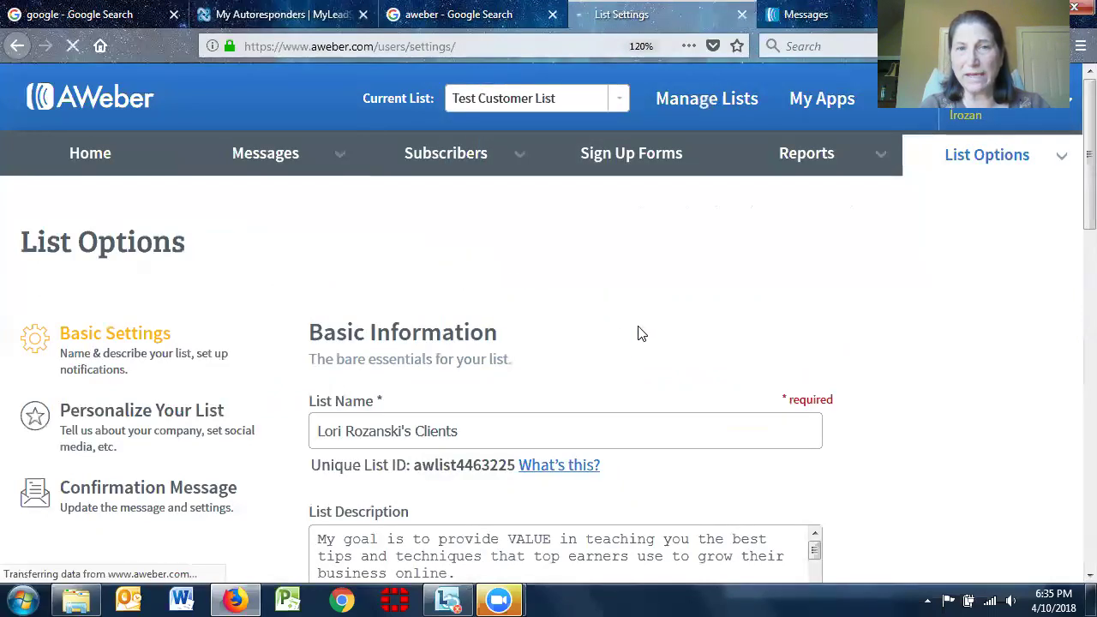
scroll(774, 351, "down", 2)
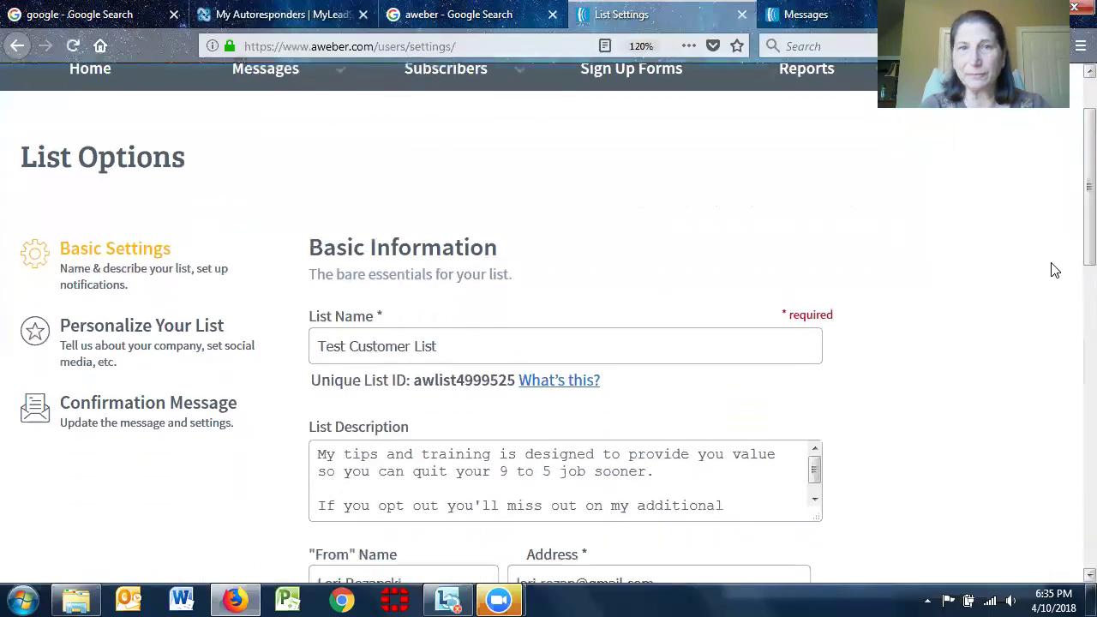
left_click_drag(417, 382, 509, 381)
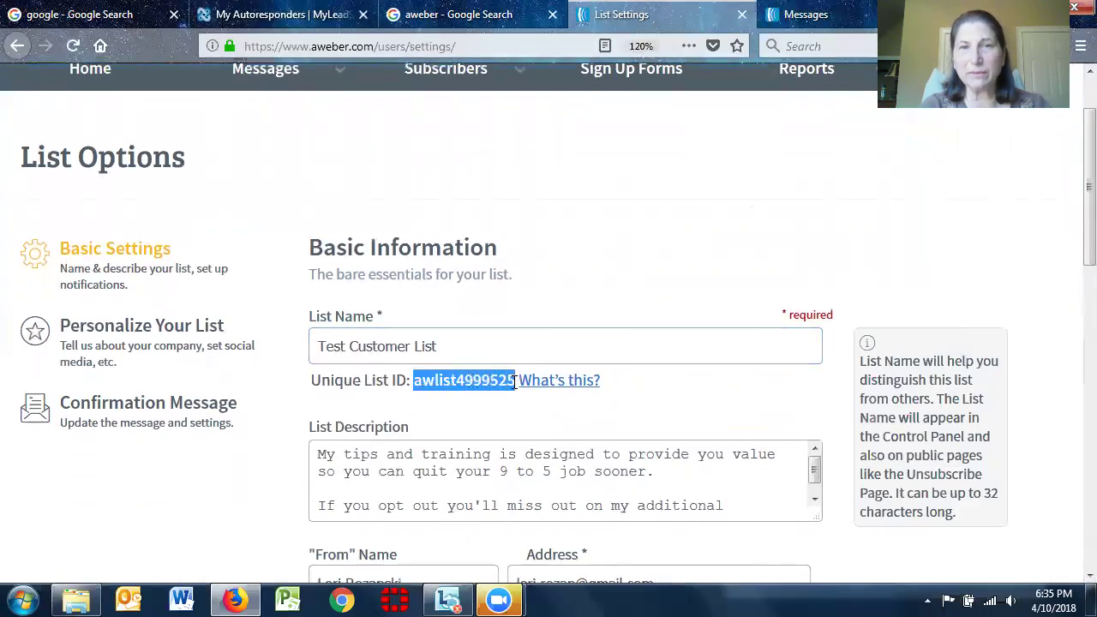
right_click(502, 383)
left_click(545, 399)
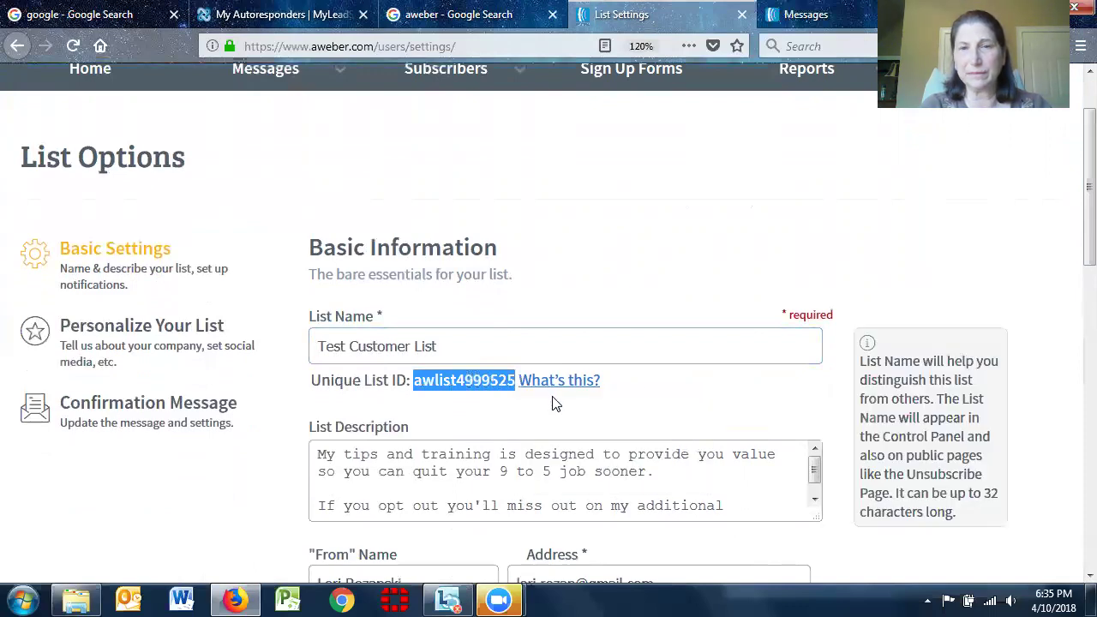
scroll(1070, 152, "up", 2)
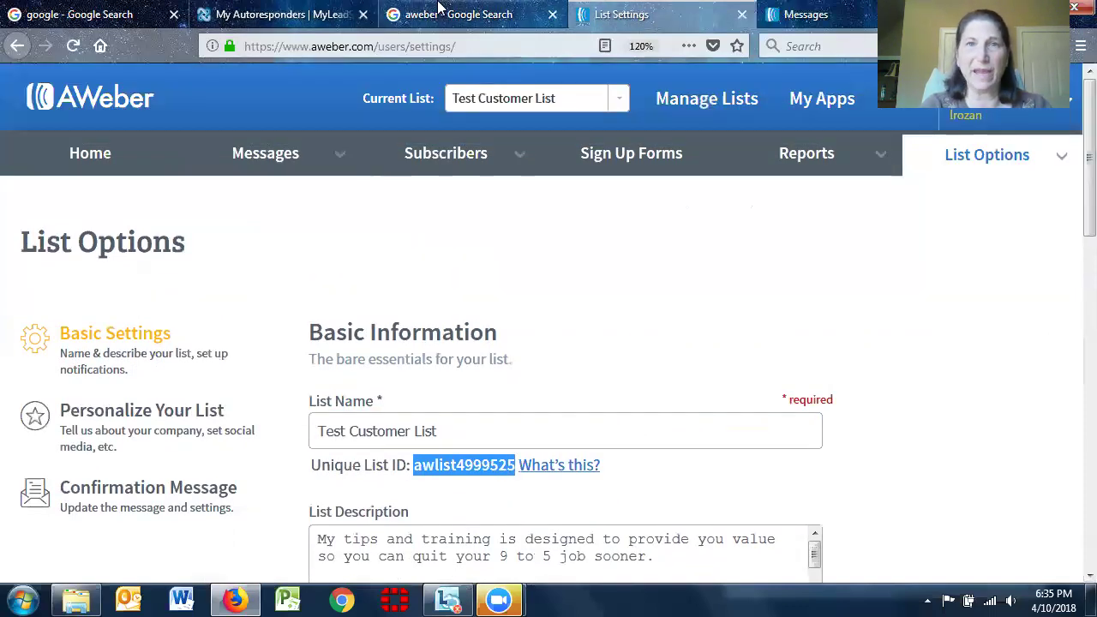
left_click(246, 15)
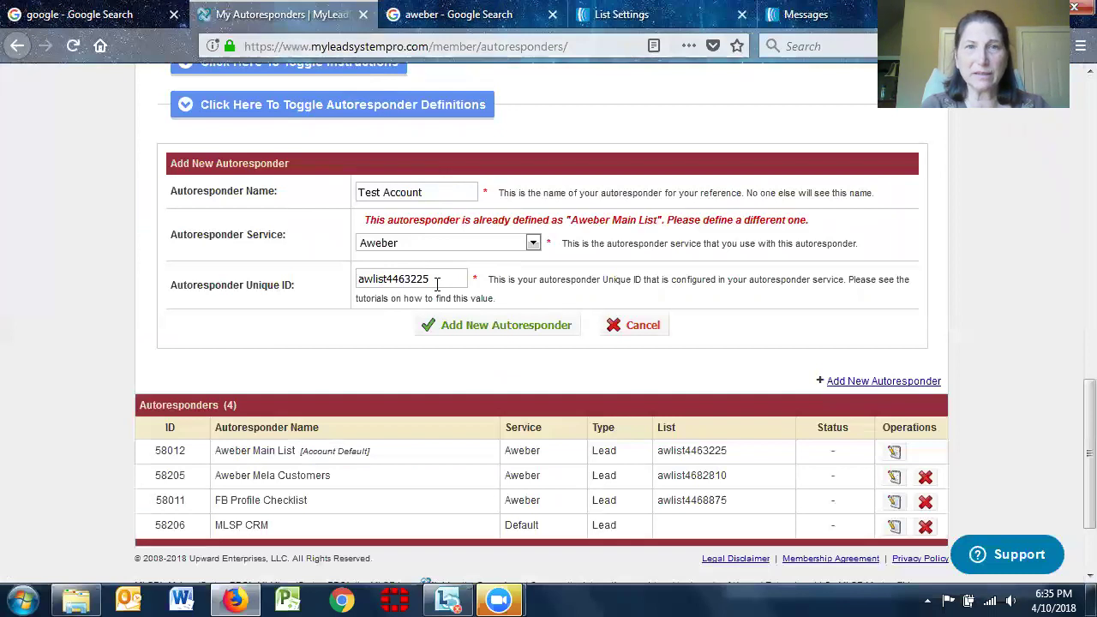
Replace the Unique ID with awlist4999525 and submit, adding the Test Account autoresponder
left_click_drag(438, 284, 282, 288)
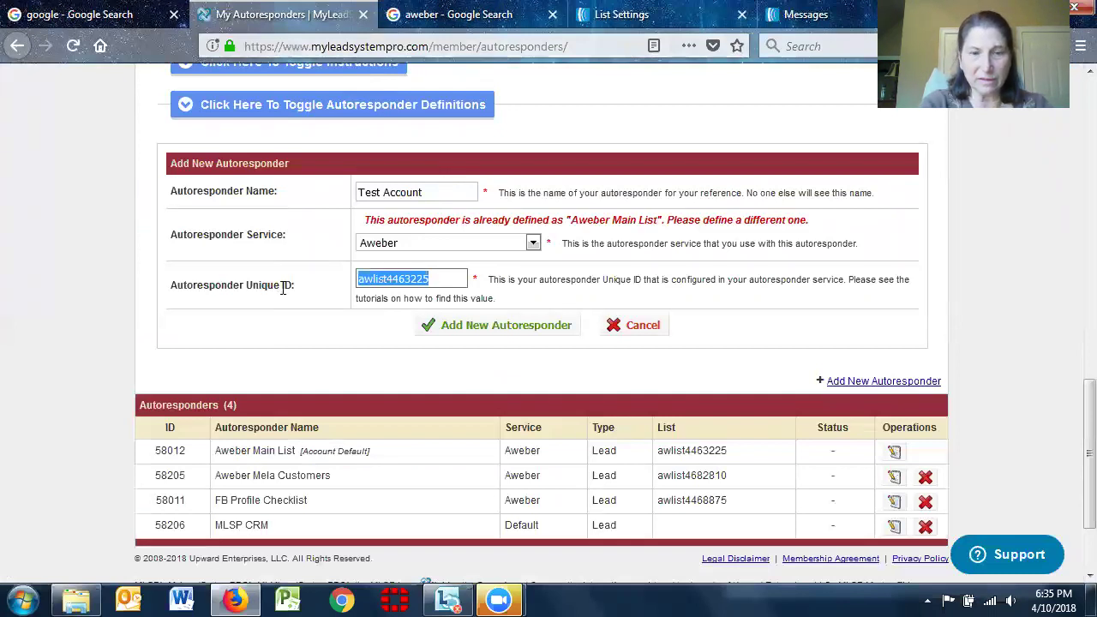
key("ctrl+v")
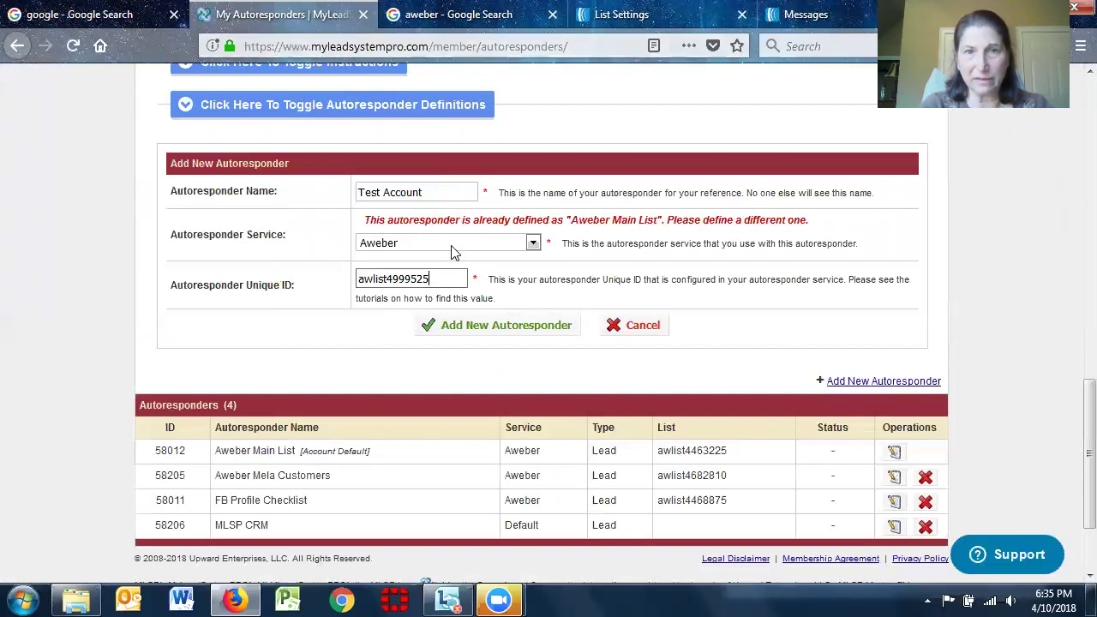
left_click(483, 328)
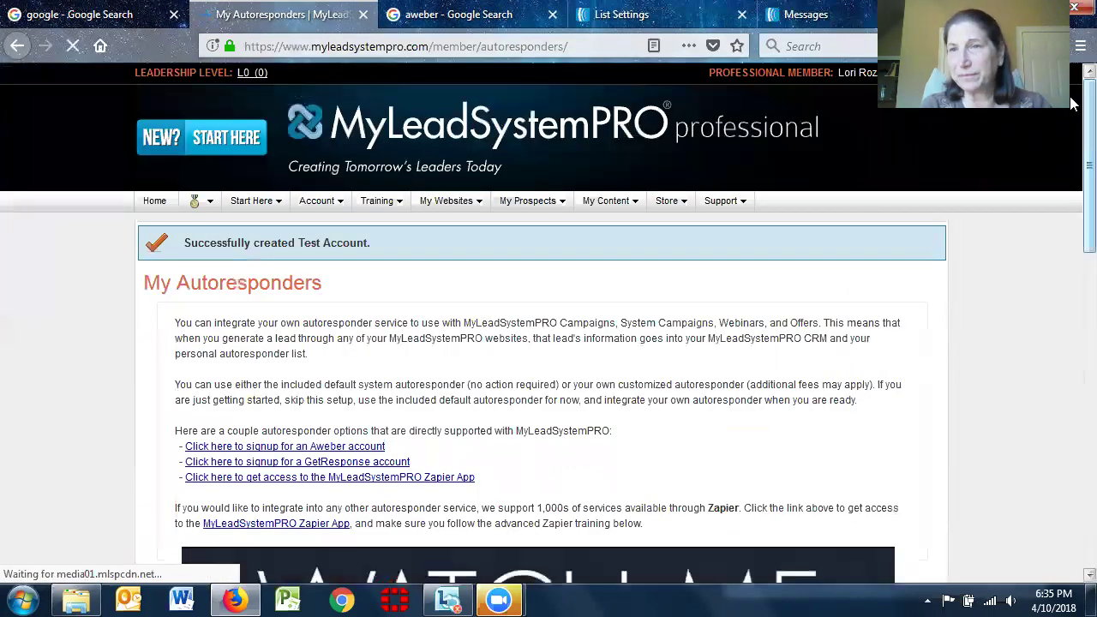
scroll(1071, 104, "down", 10)
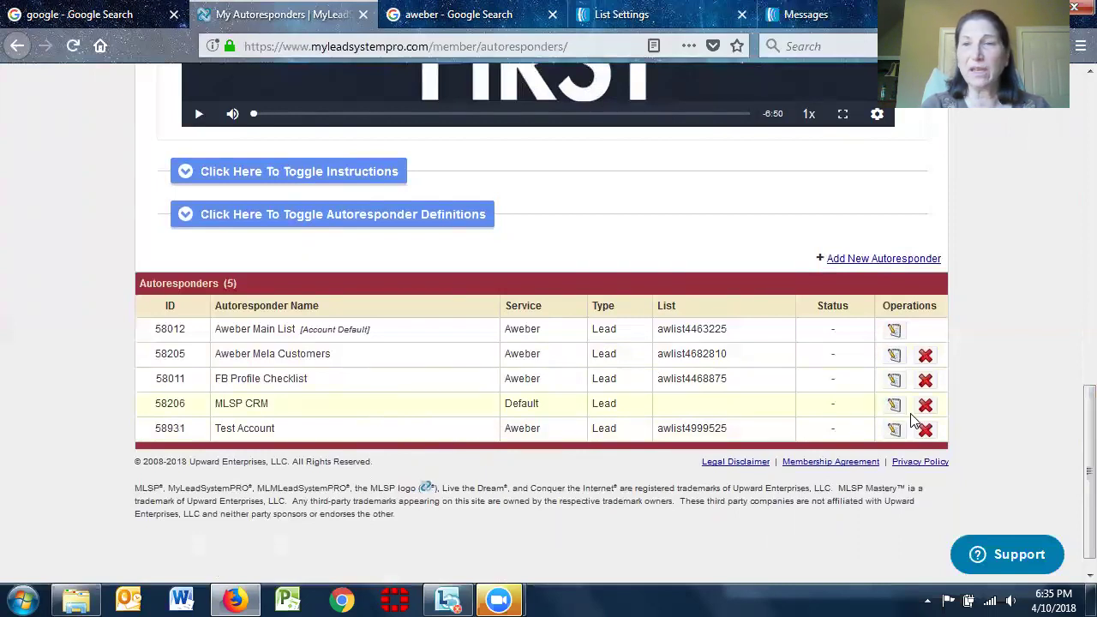
left_click_drag(1073, 465, 1073, 249)
left_click_drag(1074, 206, 1074, 114)
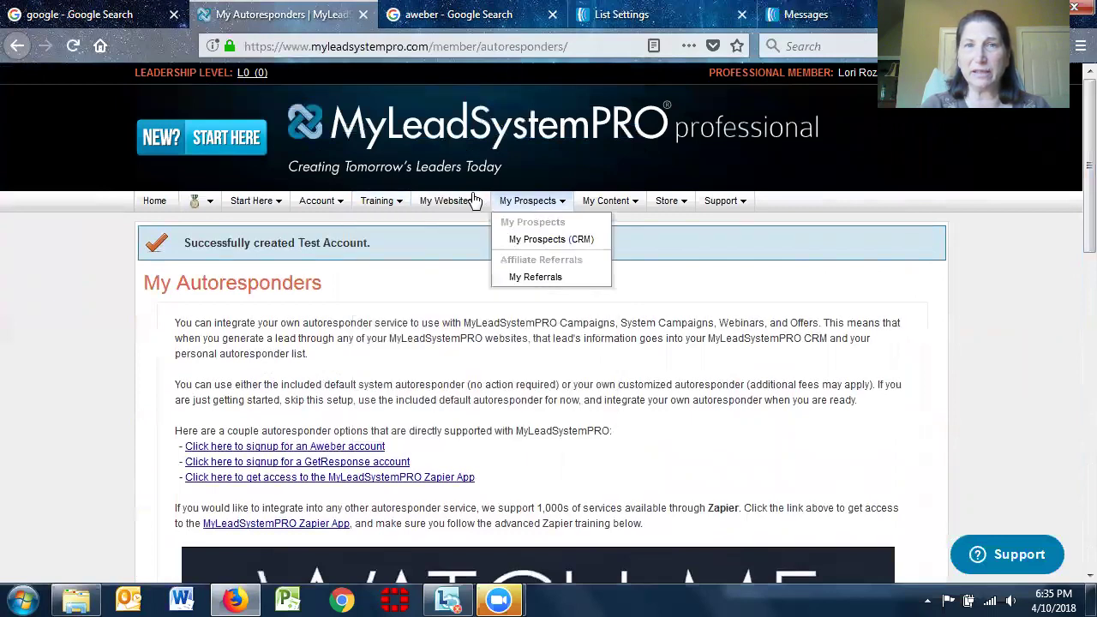
mouse_move(456, 203)
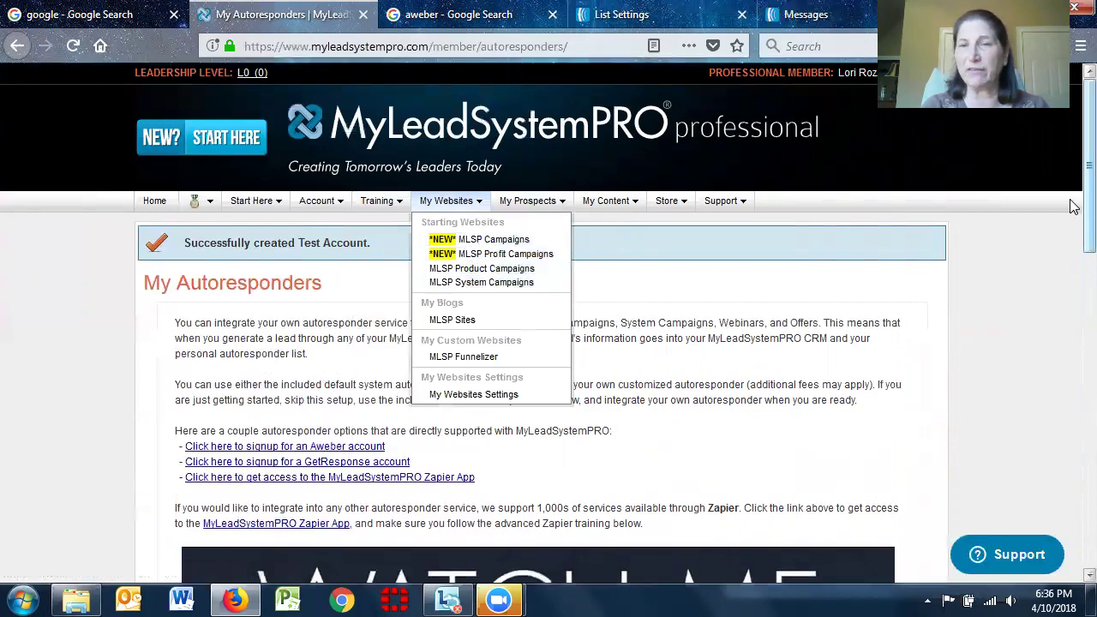
scroll(1073, 309, "down", 4)
scroll(1073, 319, "up", 4)
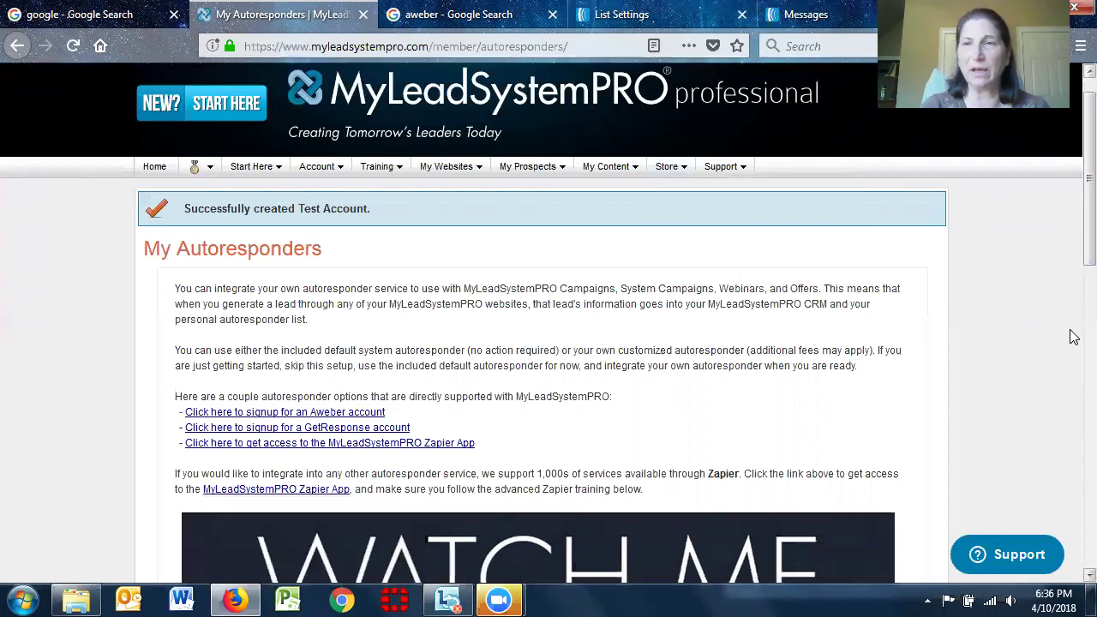
scroll(1073, 226, "down", 1)
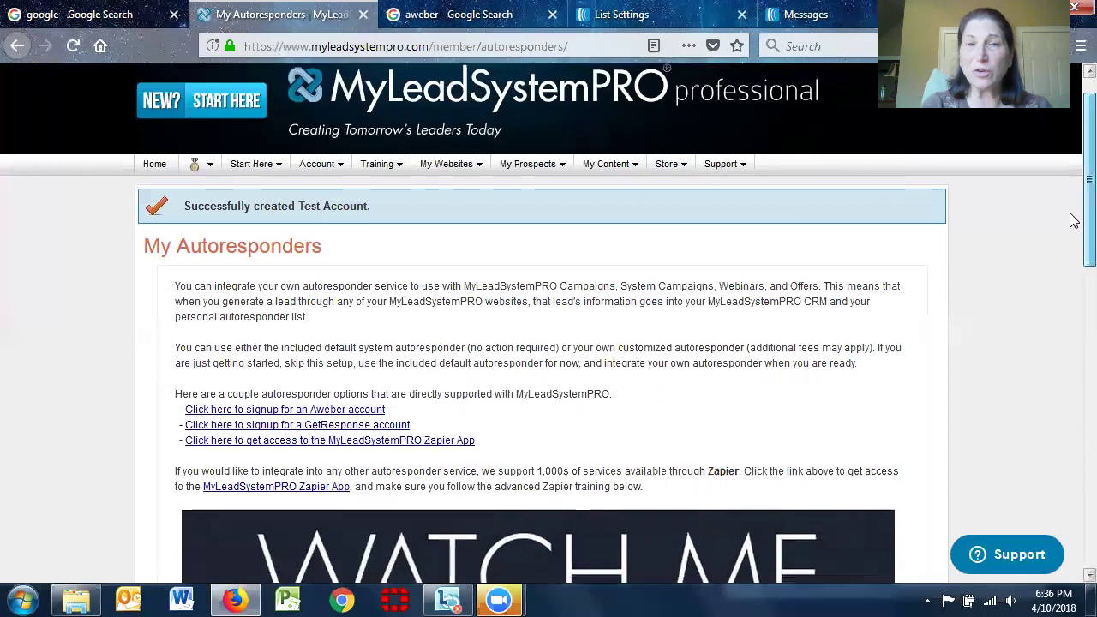
scroll(1074, 226, "down", 7)
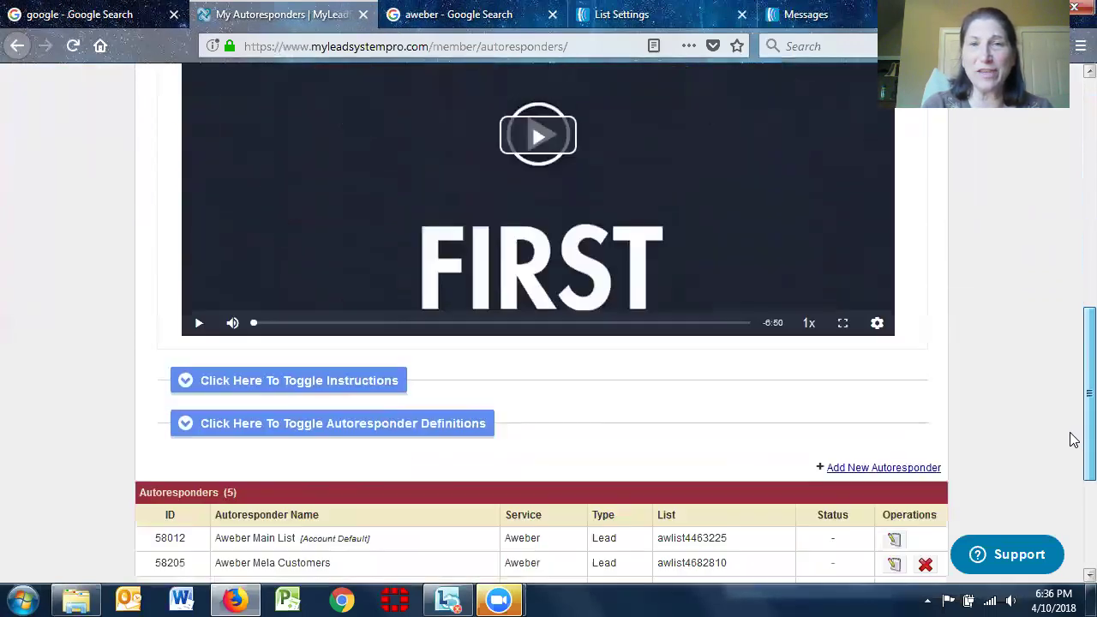
scroll(1070, 451, "up", 7)
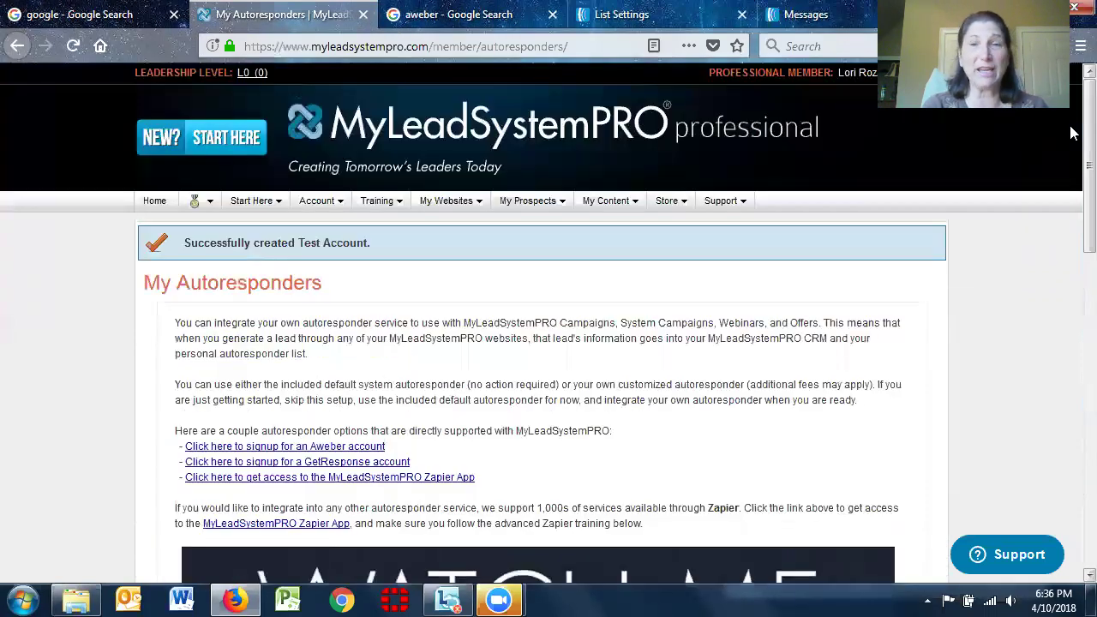